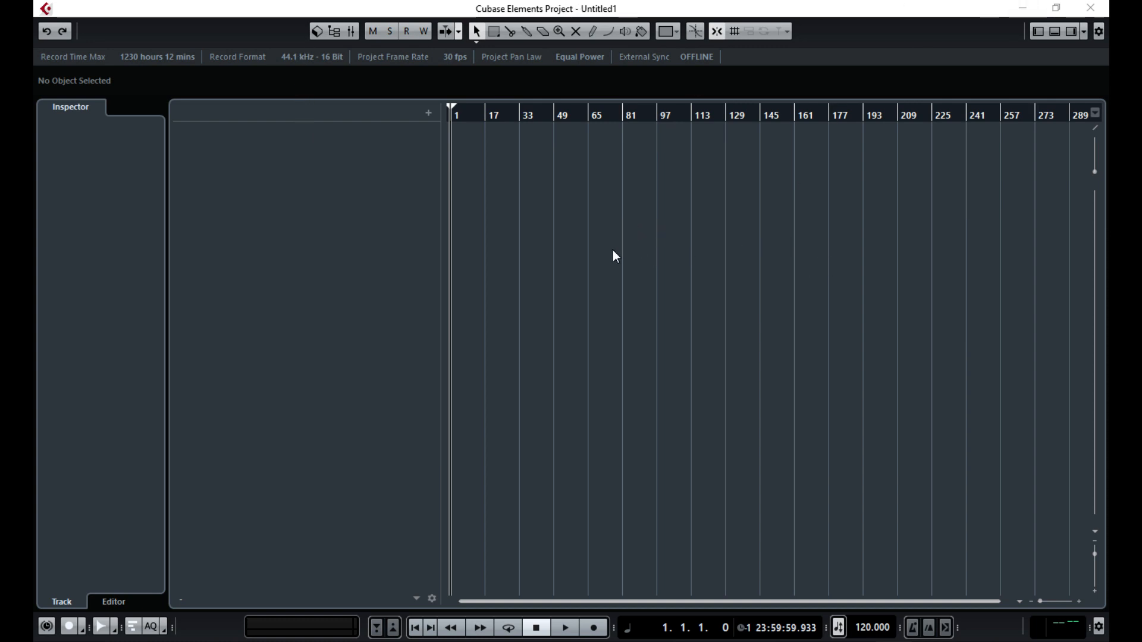
- Add a marker track and a ruler track to the empty project
click(591, 257)
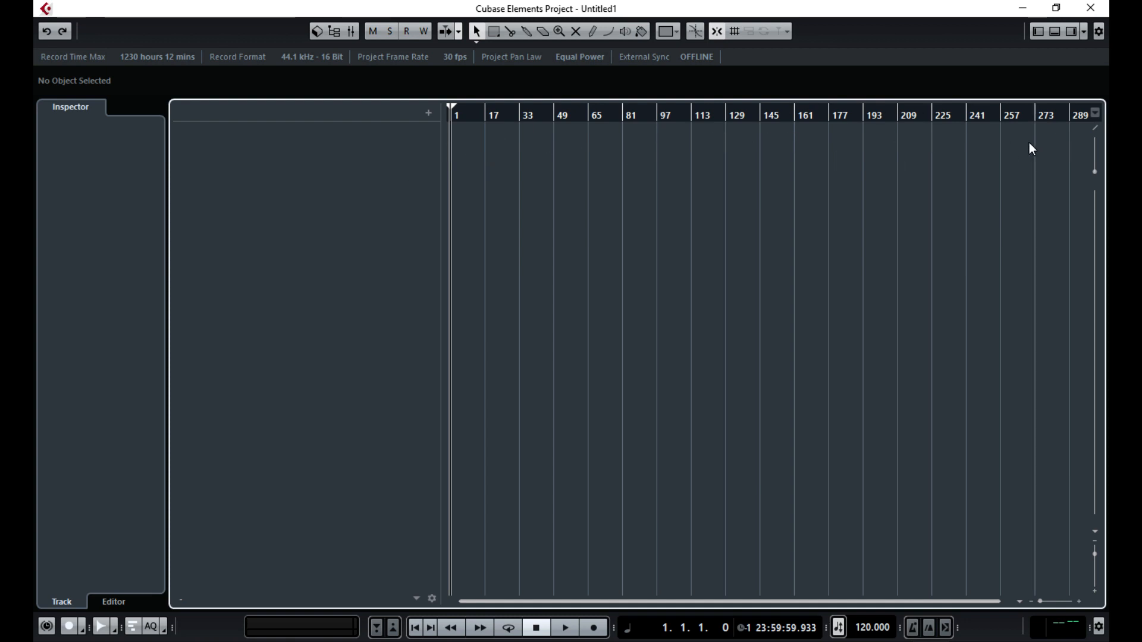
right_click(326, 141)
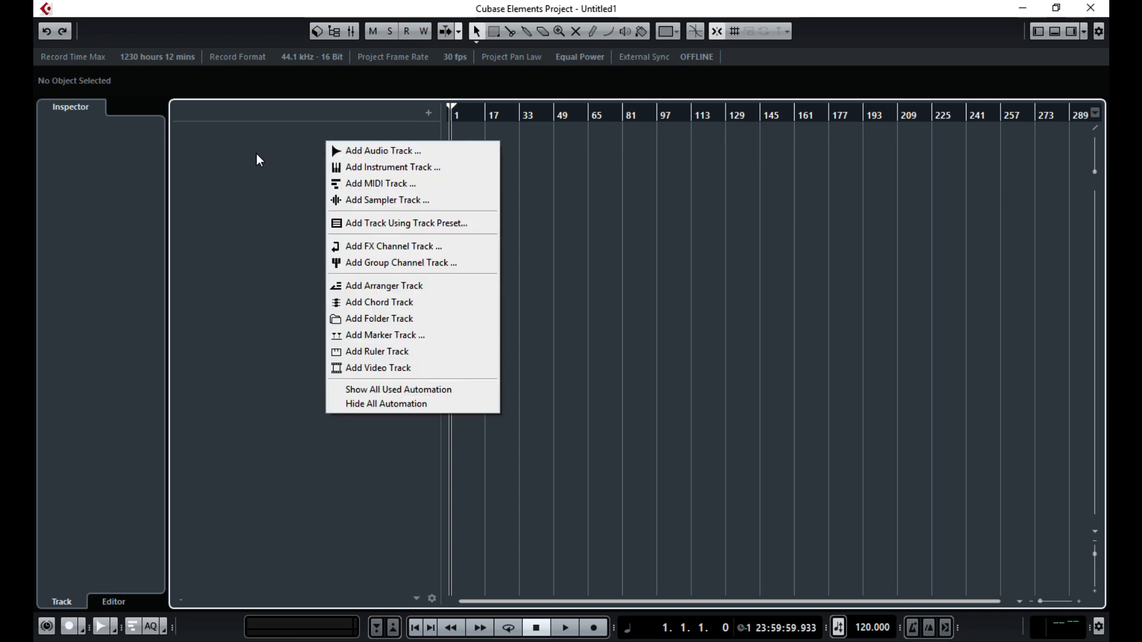
click(380, 335)
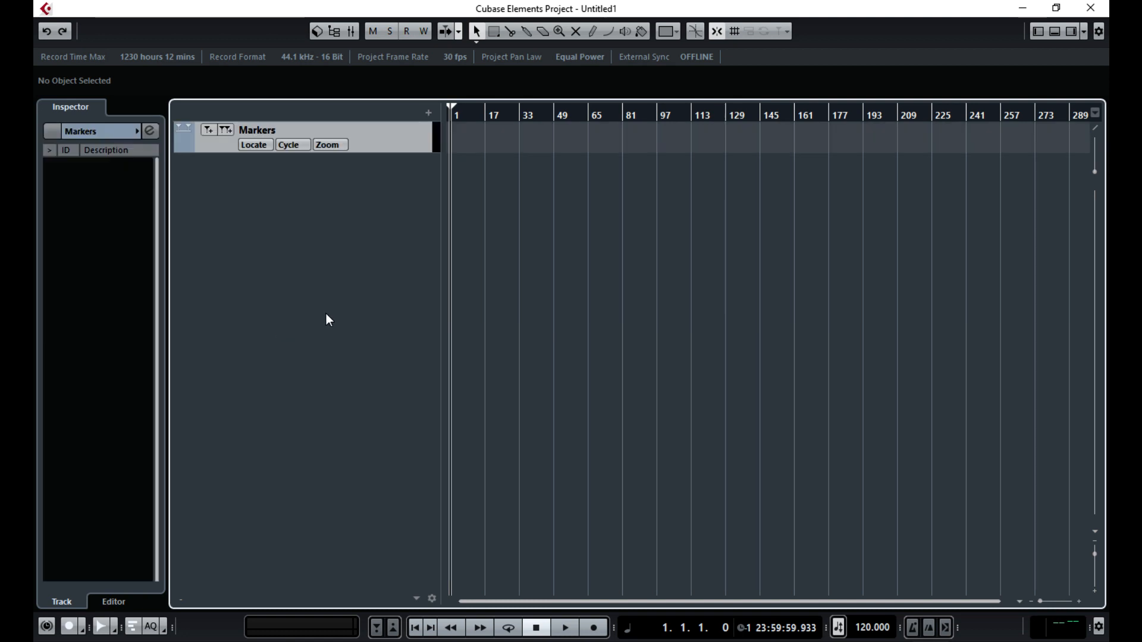
right_click(285, 176)
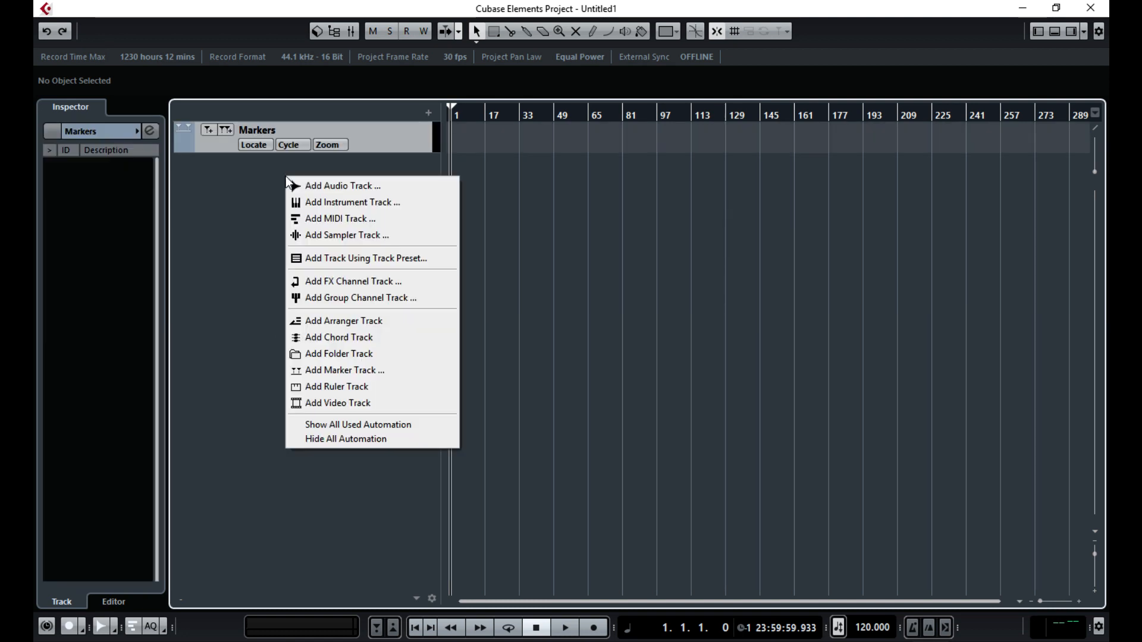
click(353, 387)
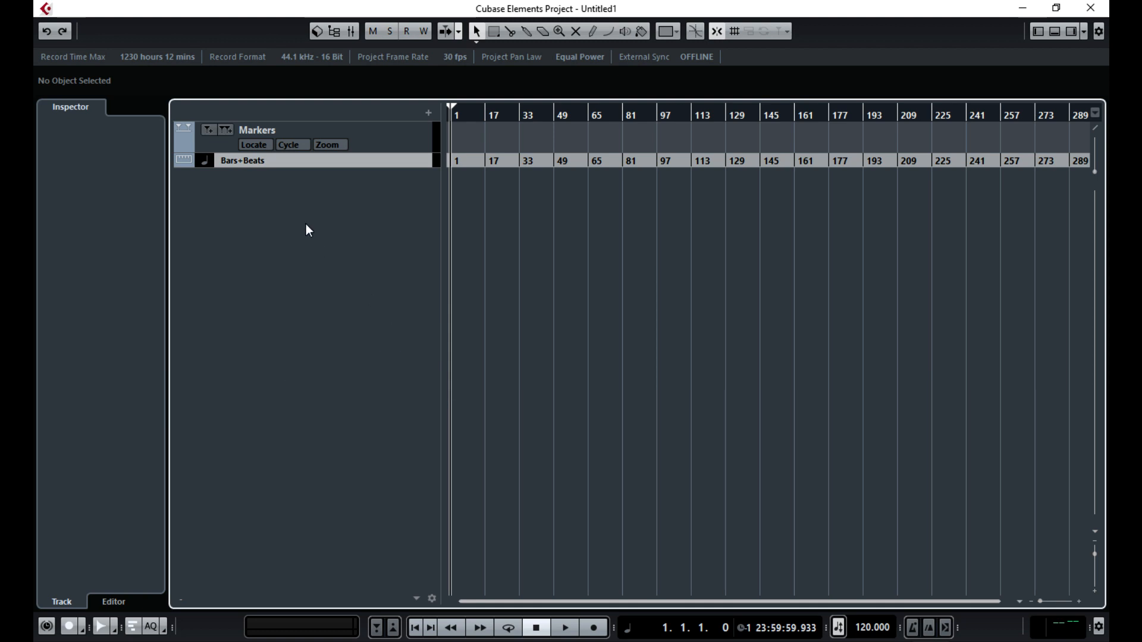
- Set the ruler track to display Seconds and move it above the Markers track
click(238, 159)
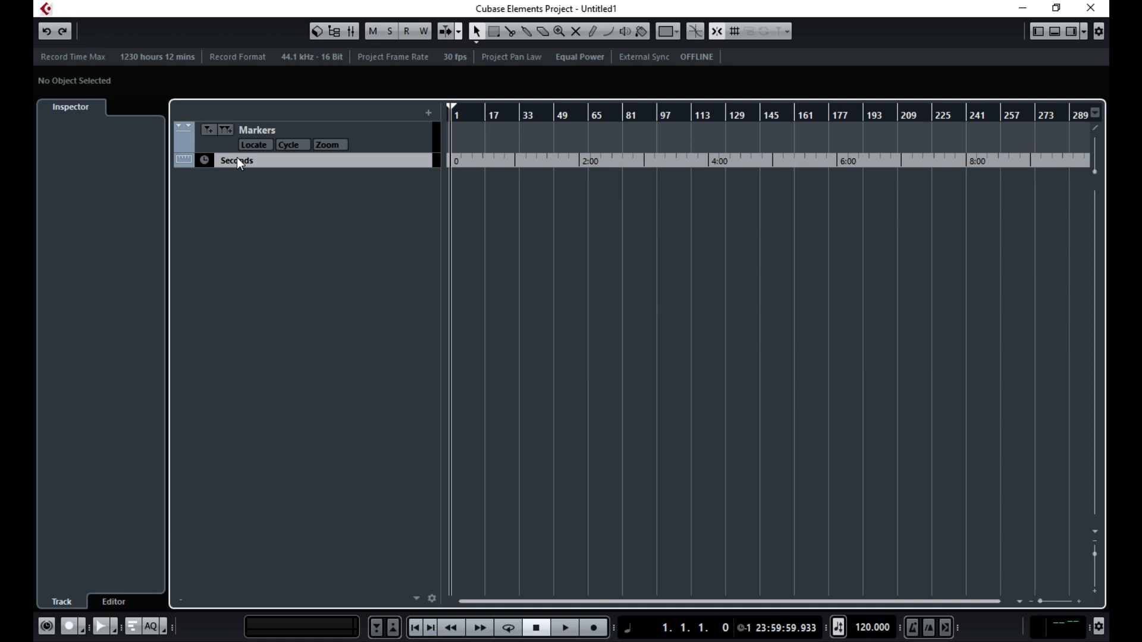
drag(180, 164, 181, 126)
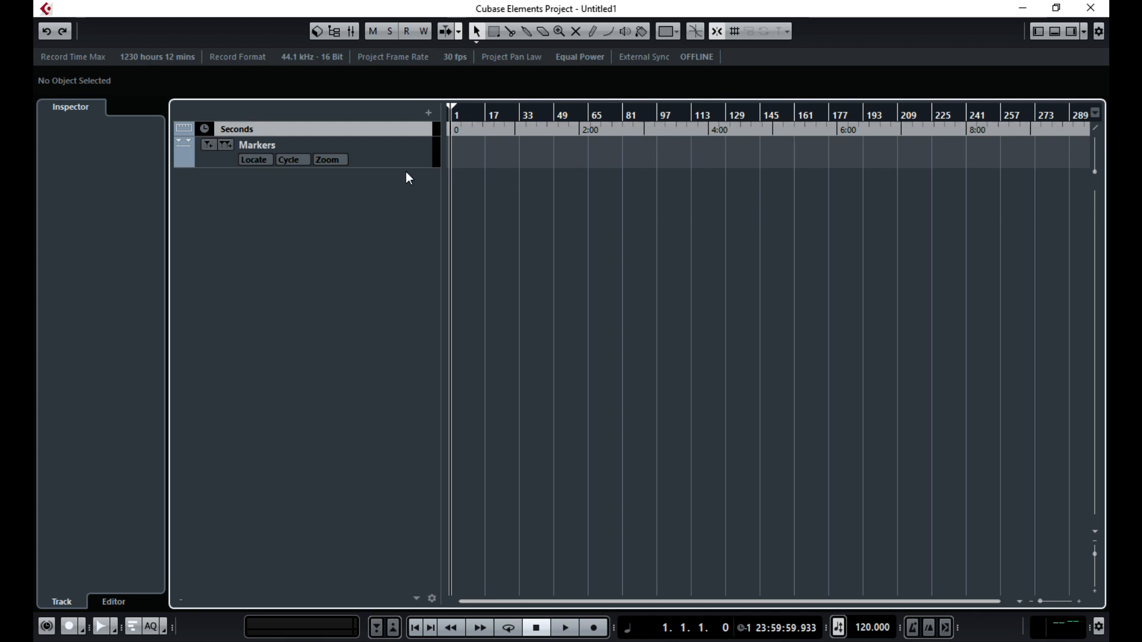
click(390, 162)
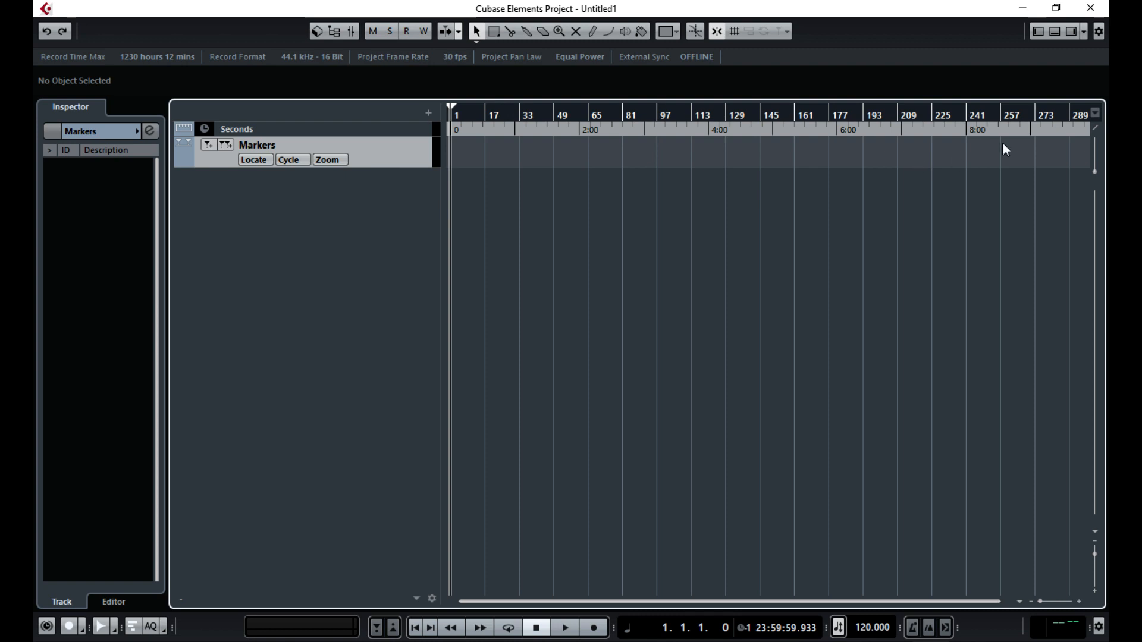
- Divide the track list, placing the Seconds ruler above Markers in the upper section and shrinking that section to fit both tracks
click(1097, 128)
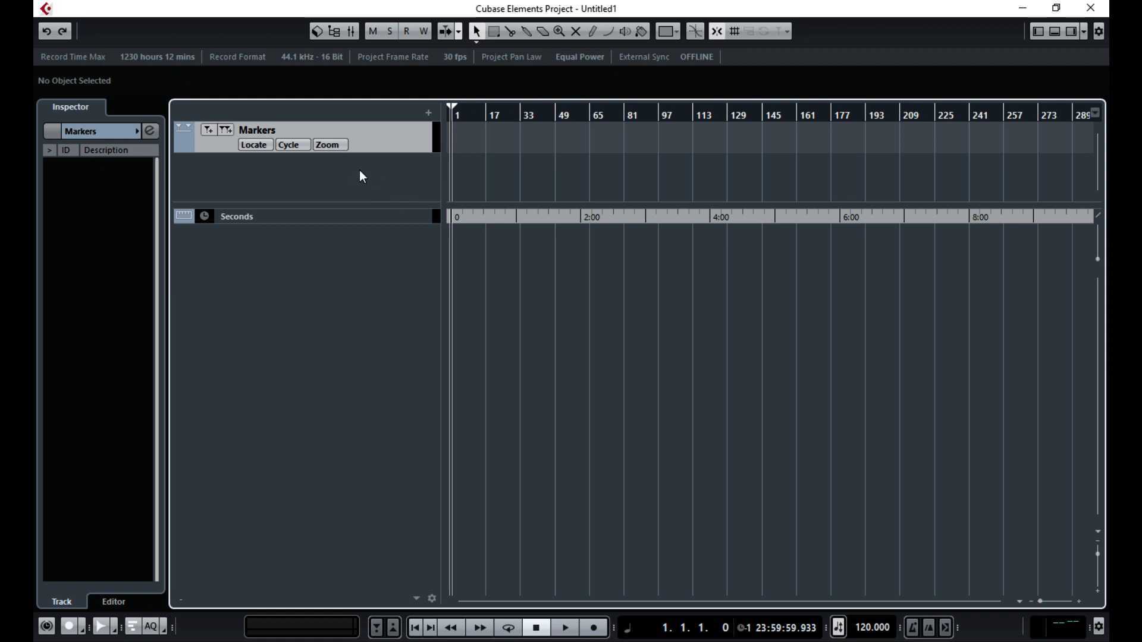
drag(182, 219, 186, 135)
drag(283, 205, 278, 174)
double_click(267, 146)
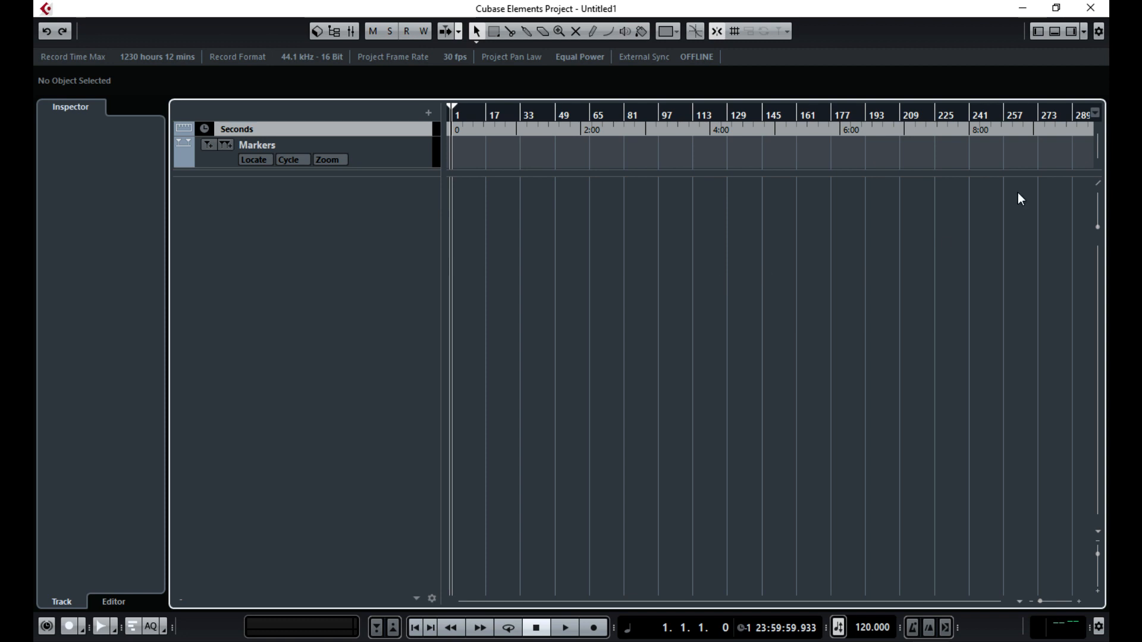
- Show the VST Instruments rack and add one instrument track using Kontakt 5
click(1071, 31)
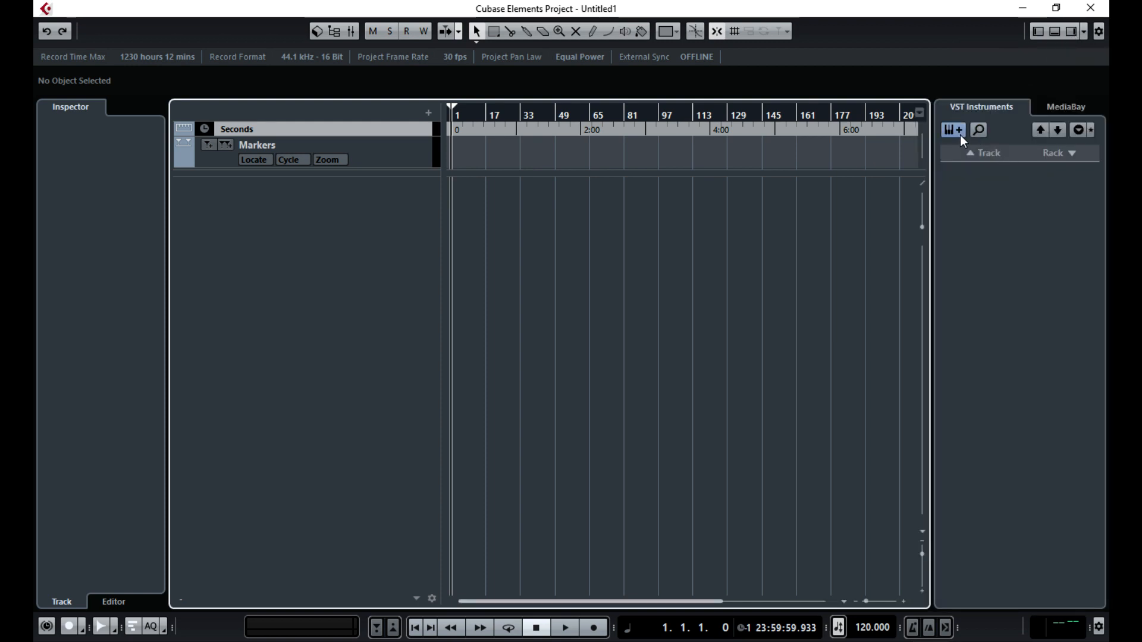
click(959, 132)
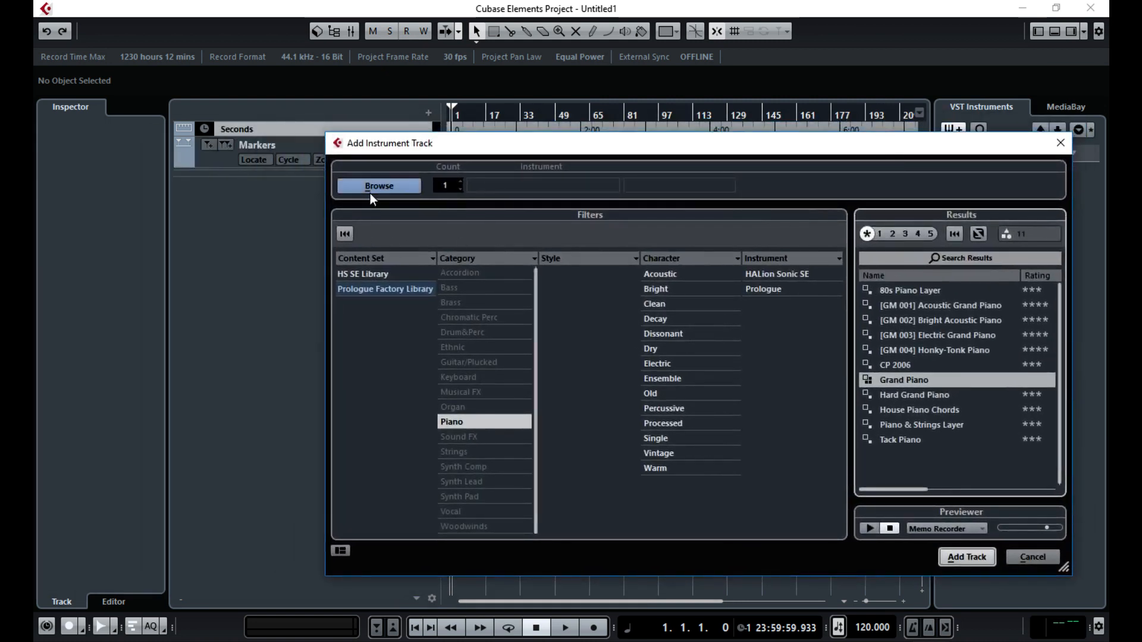
click(373, 192)
drag(595, 144, 650, 154)
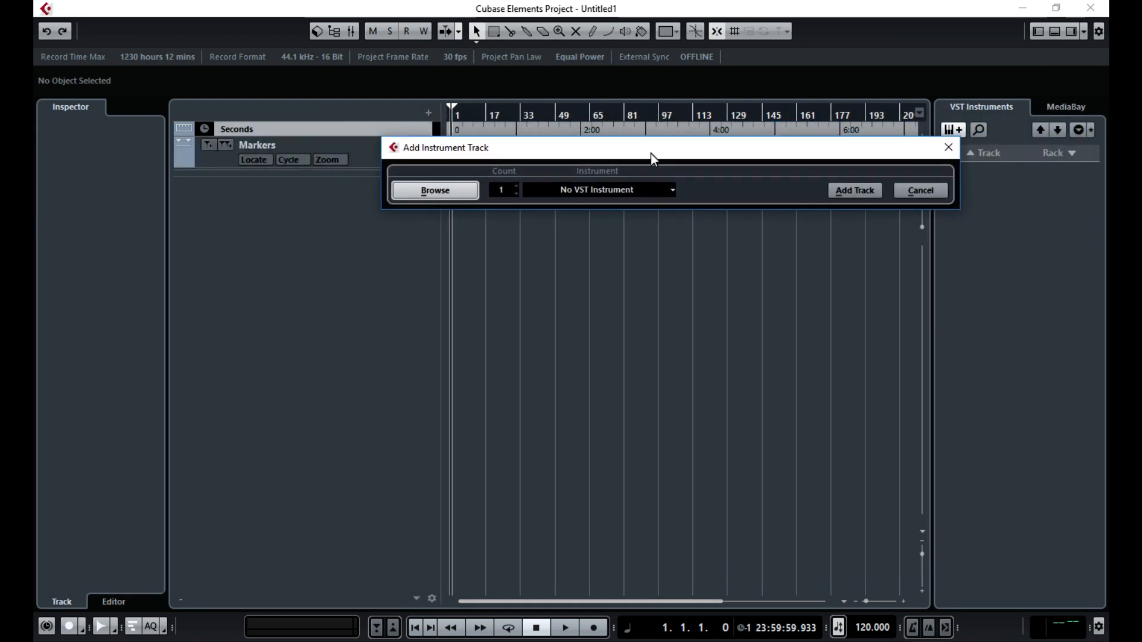
click(651, 196)
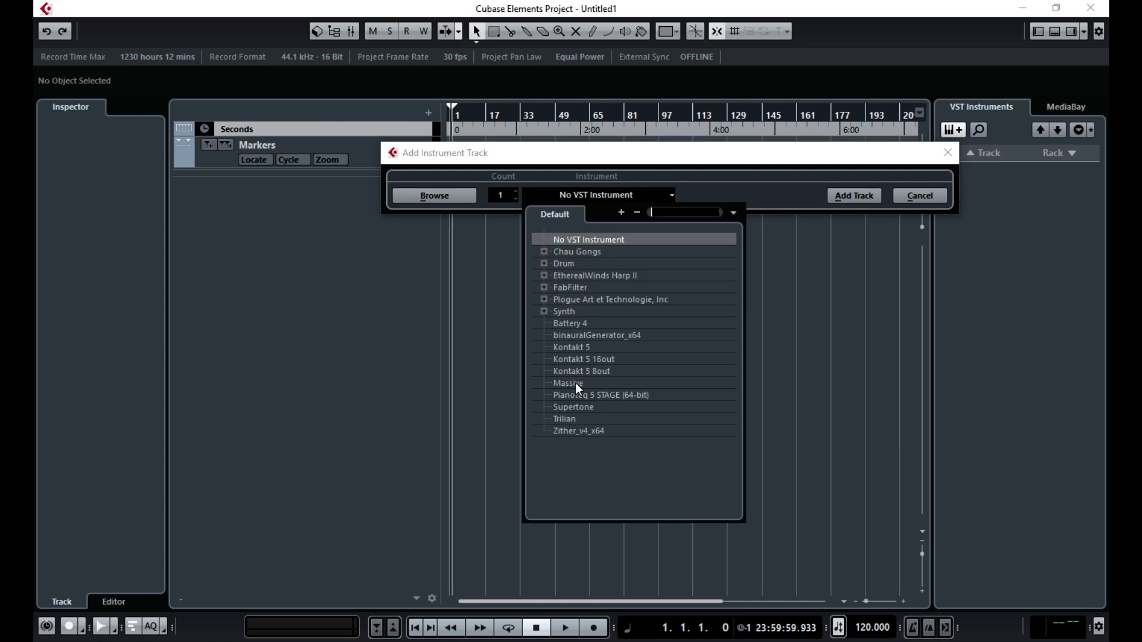
click(568, 347)
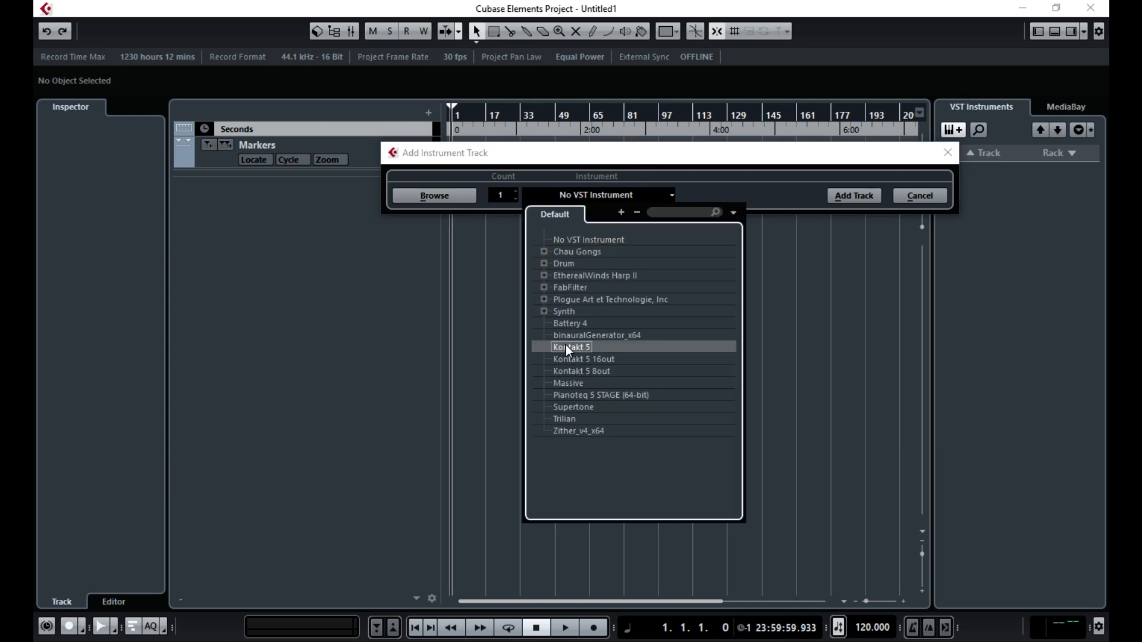
click(851, 198)
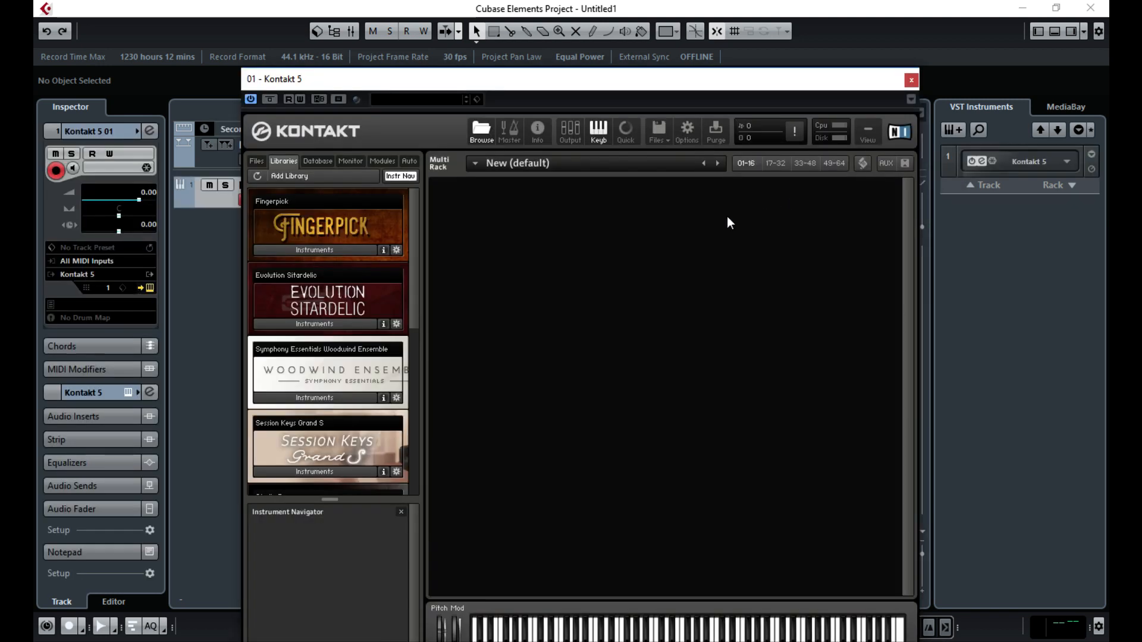
- Load Session Kit - Lite.nki from the Studio Drummer library into Kontakt
drag(639, 85, 700, 52)
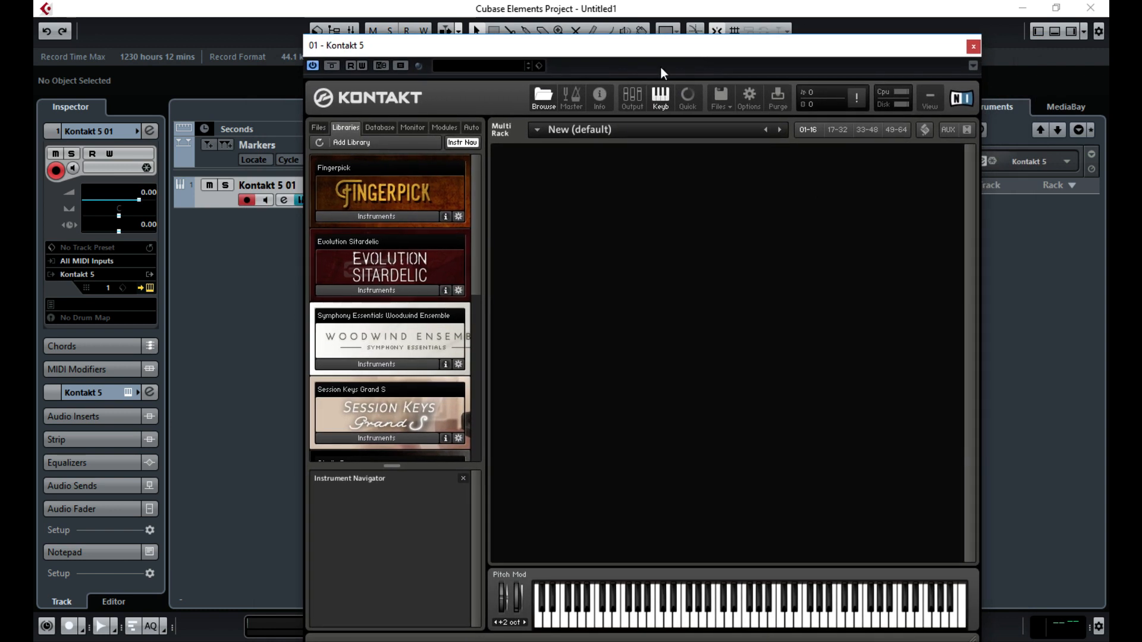
drag(480, 228, 486, 298)
click(379, 284)
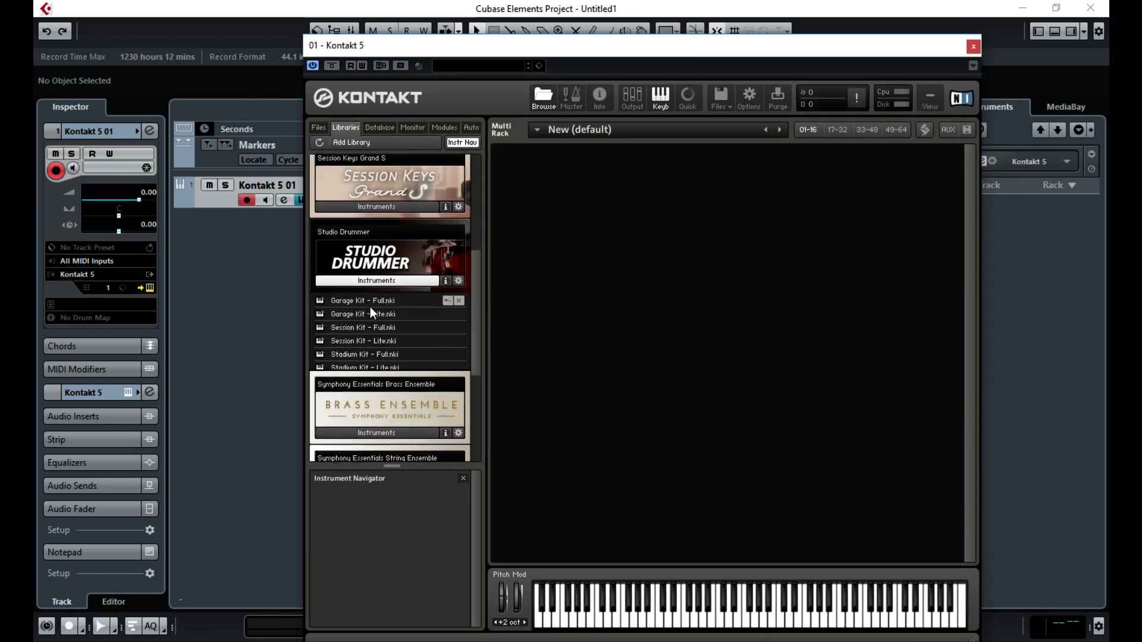
drag(480, 306, 480, 324)
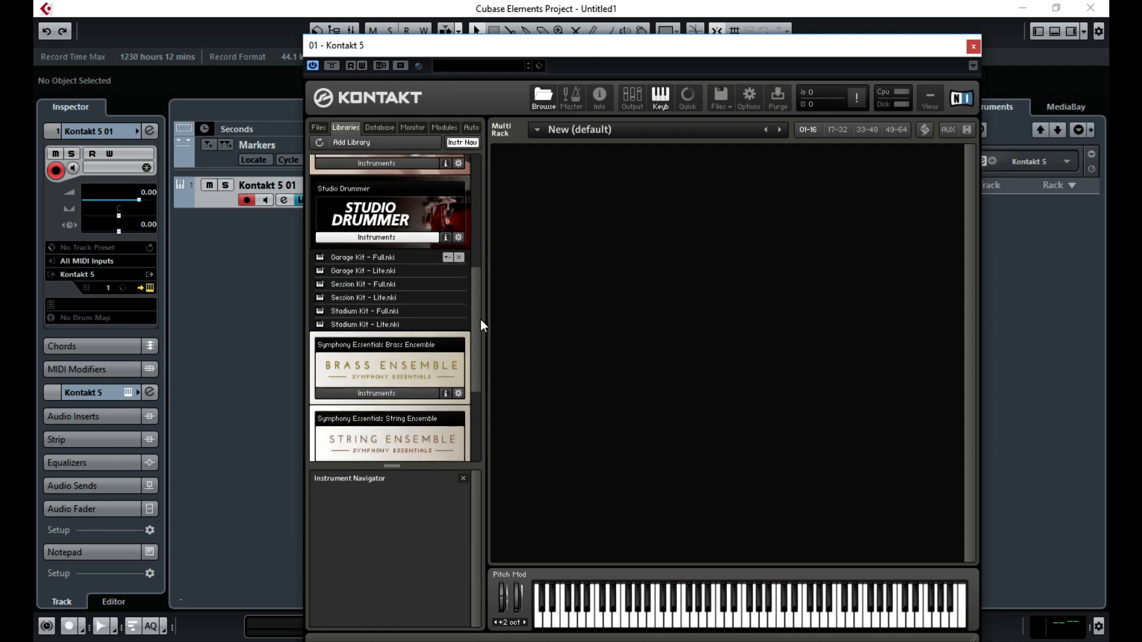
click(358, 314)
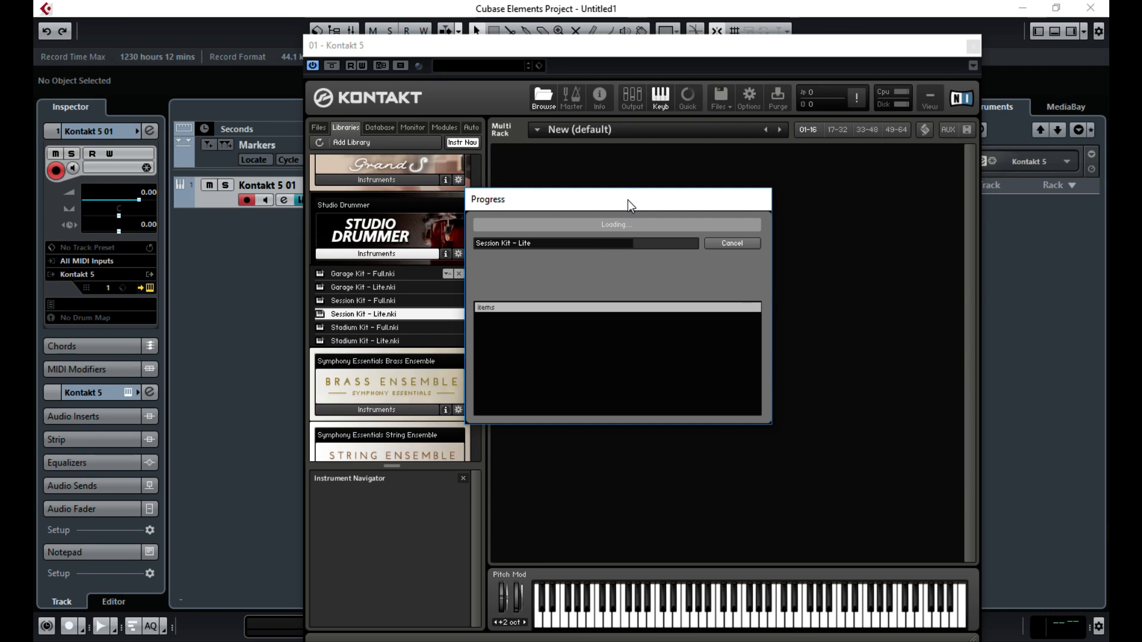
drag(627, 200, 670, 168)
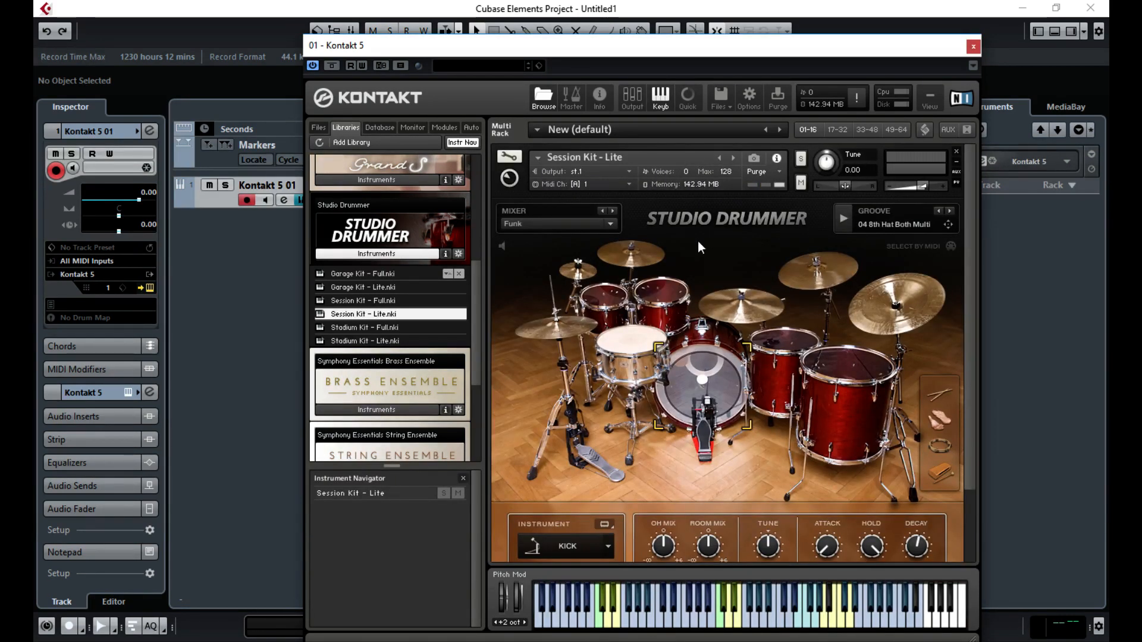
- Play the 04 8th Hat Both Multi groove and raise the TAMB fader slightly in the Studio Drummer mixer
drag(973, 339, 970, 387)
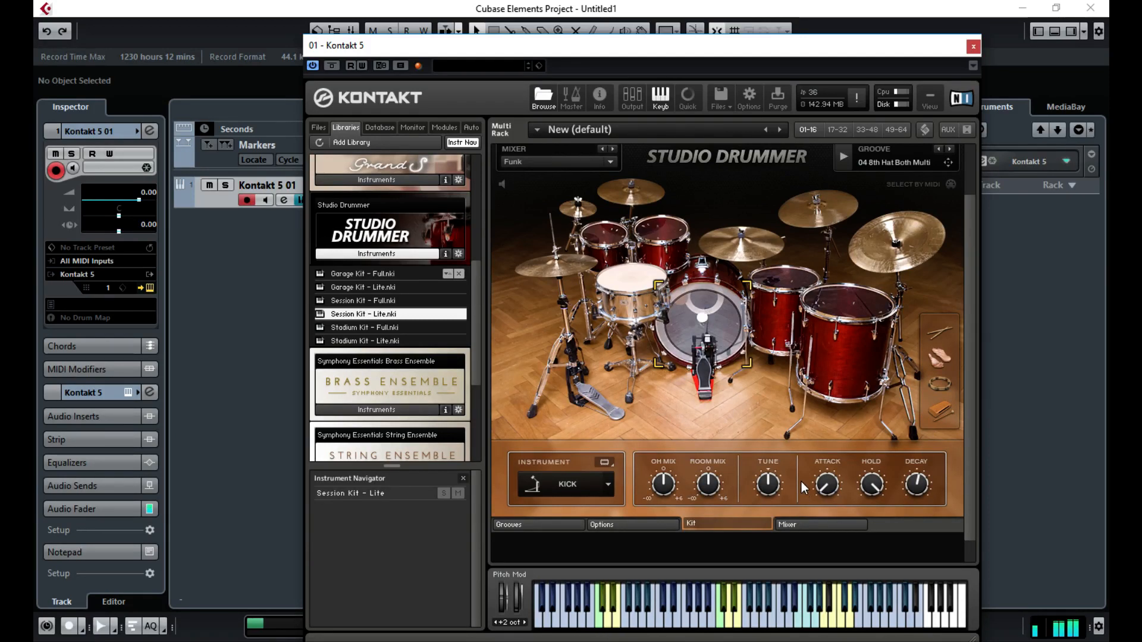
click(845, 160)
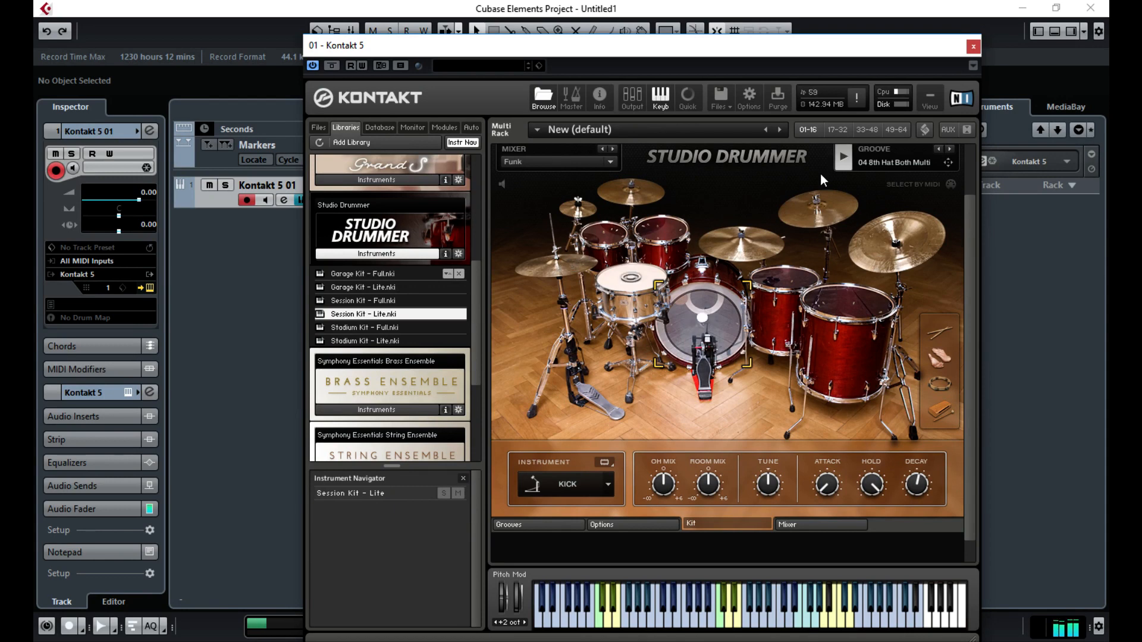
click(813, 531)
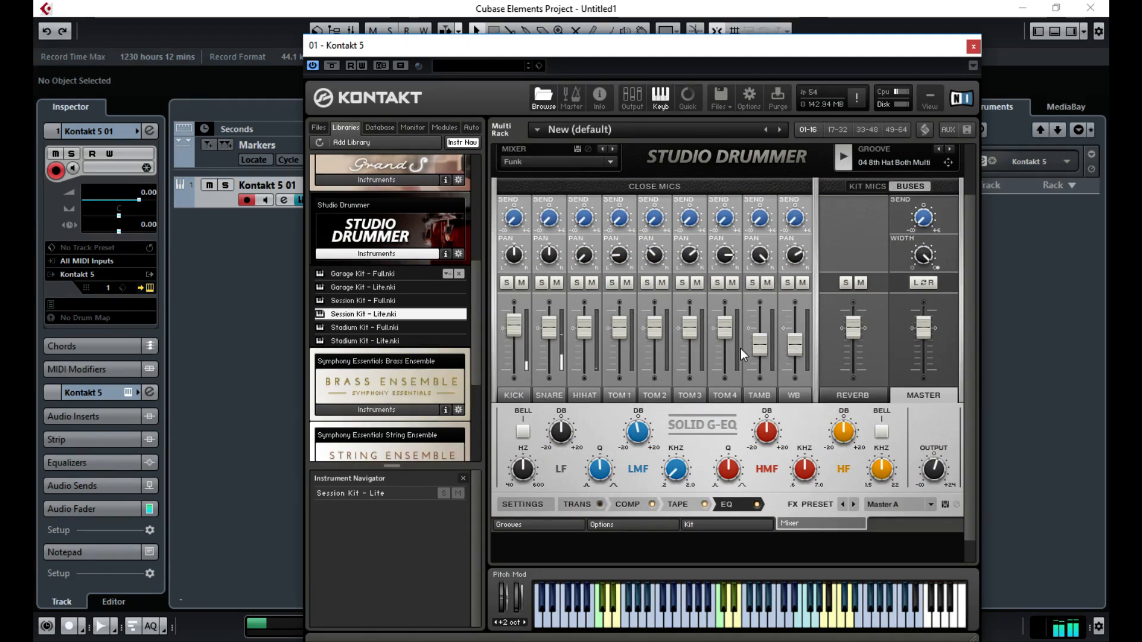
drag(764, 344, 764, 339)
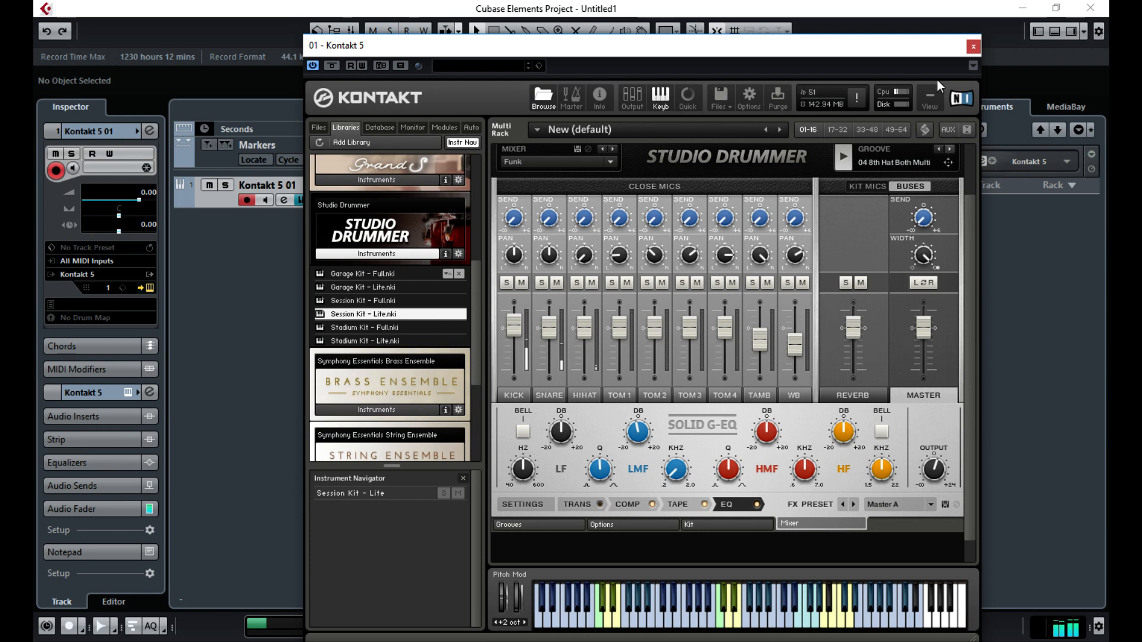
- Return Studio Drummer to its Kit page with the groove stopped and collapse the Session Kit - Lite instrument to its header
scroll(738, 363, up, 1)
scroll(741, 351, up, 1)
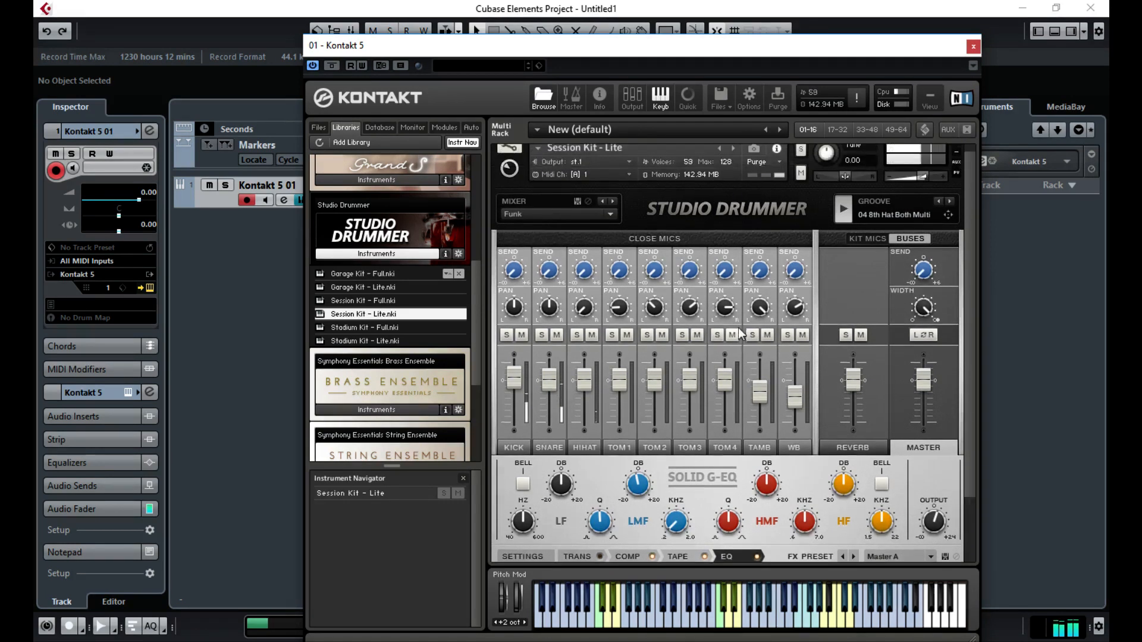
scroll(737, 321, down, 2)
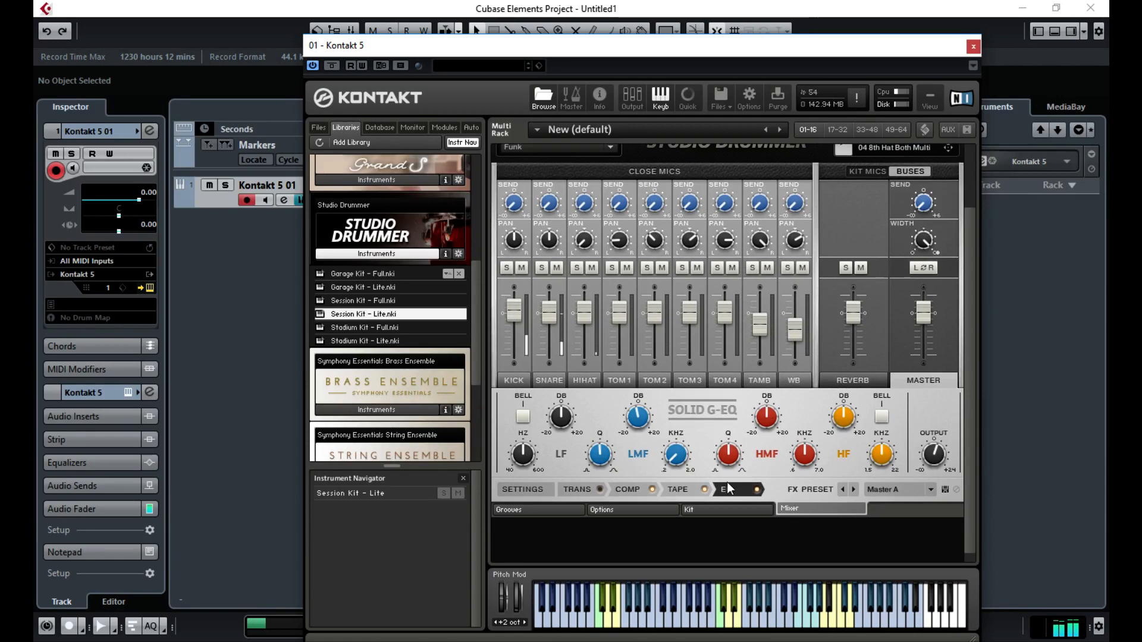
scroll(817, 318, up, 3)
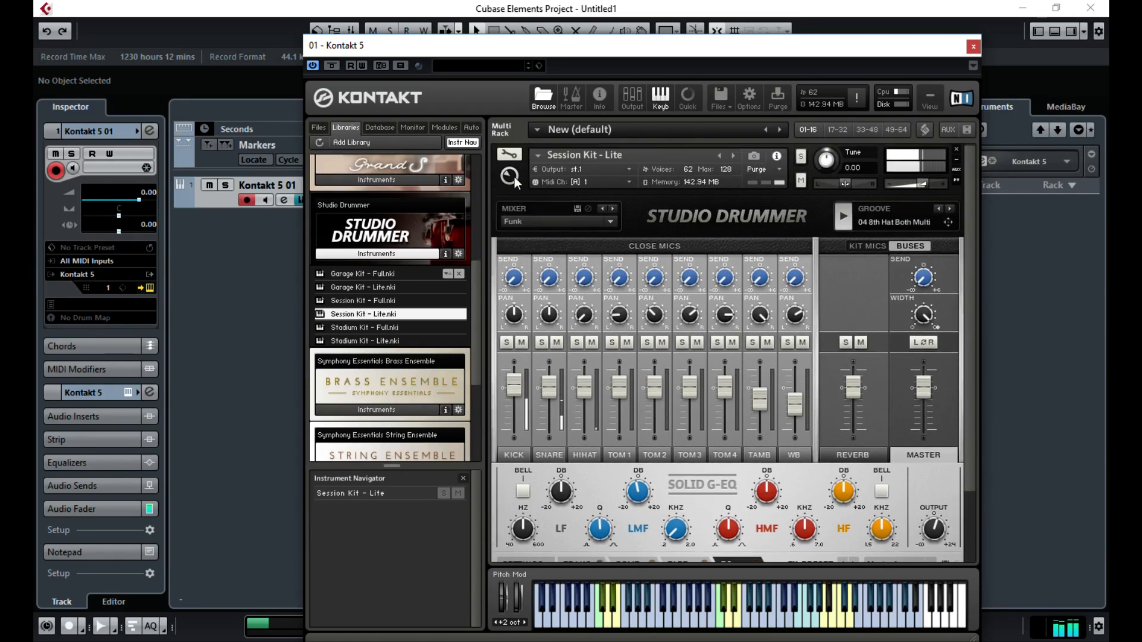
scroll(533, 521, down, 3)
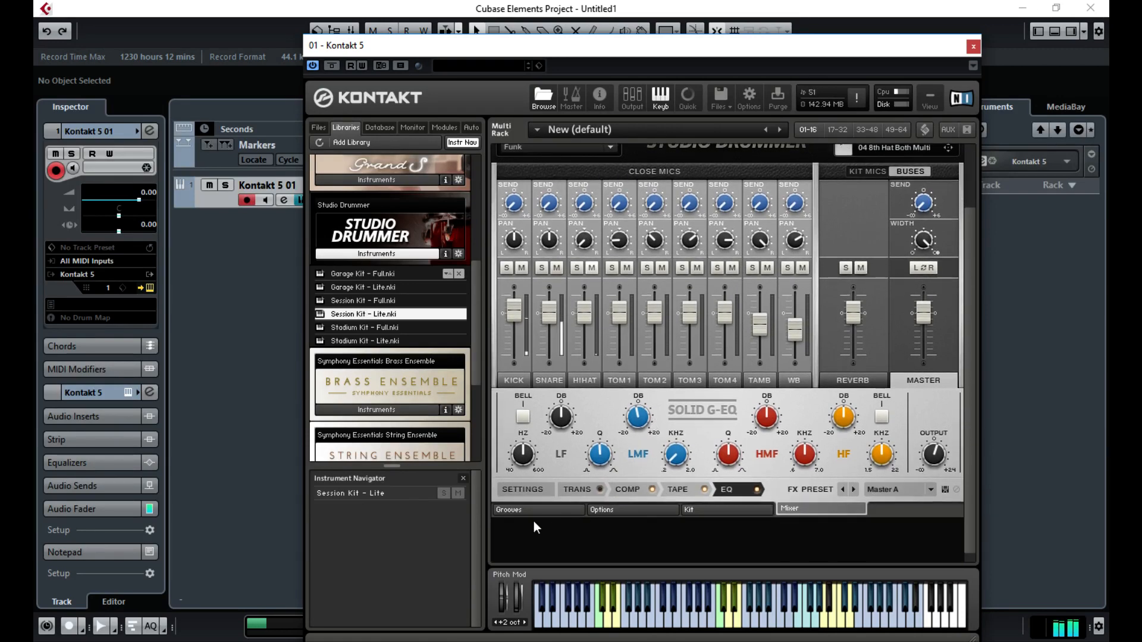
click(708, 511)
scroll(859, 307, up, 2)
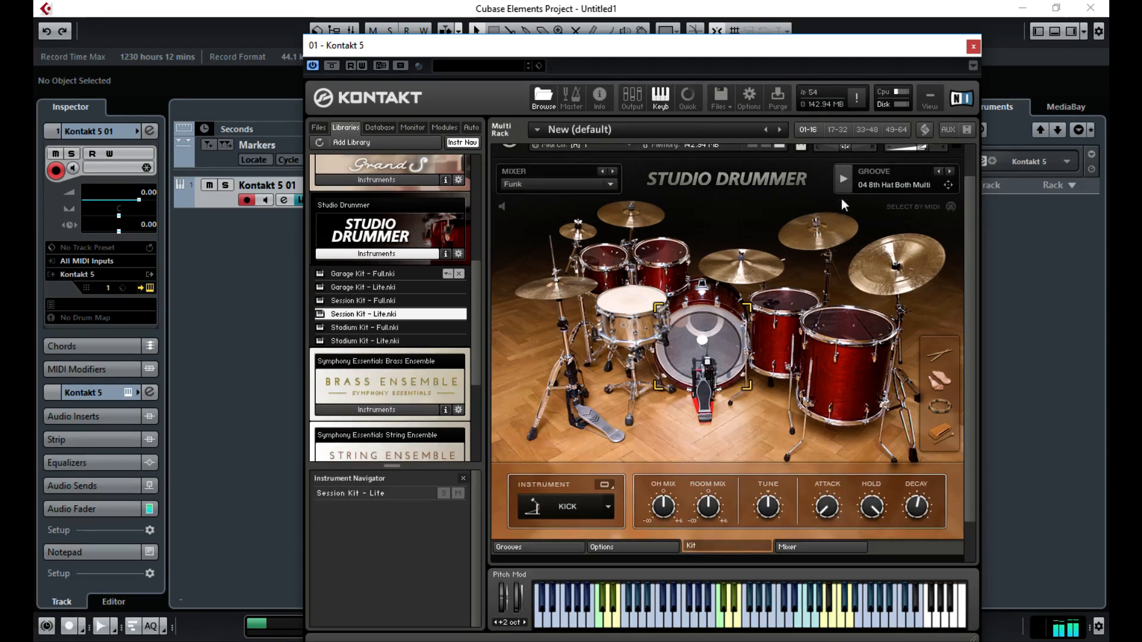
scroll(536, 251, up, 2)
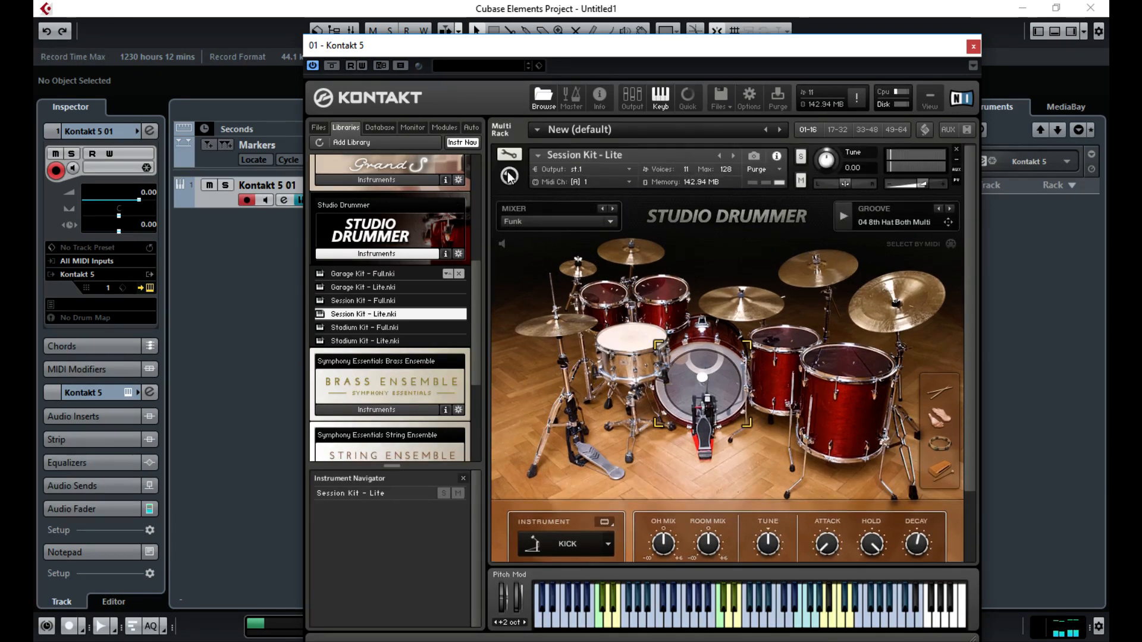
click(508, 186)
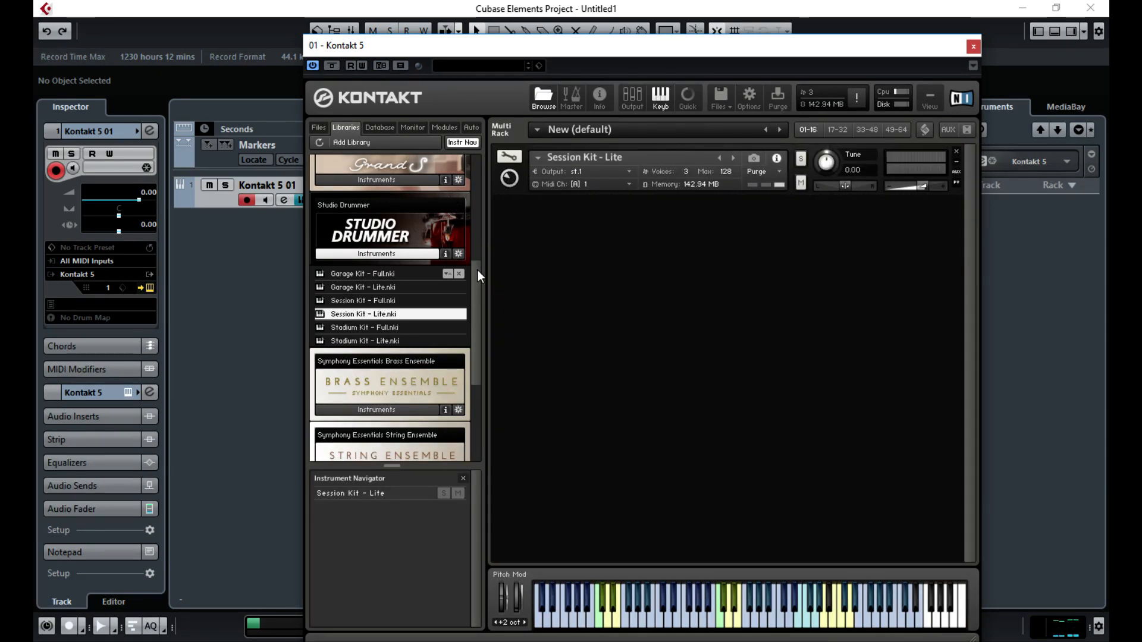
- Load Violins 1 Essential.nki from the Symphony Essentials String Ensemble library as a second instrument in the rack
drag(477, 270, 487, 340)
click(381, 341)
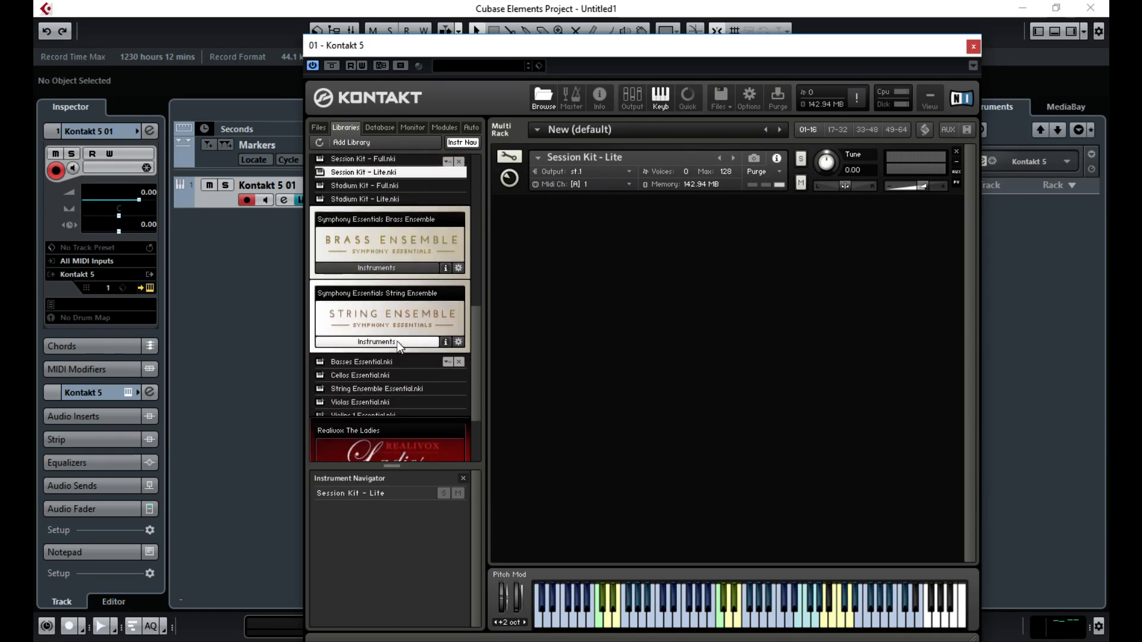
click(359, 416)
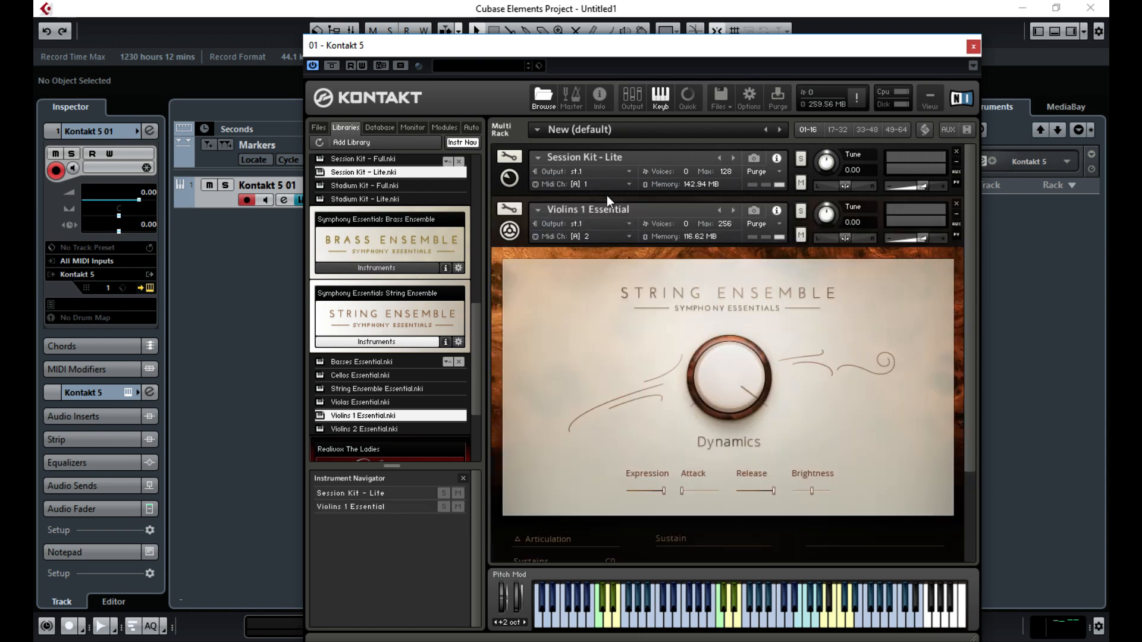
- Route the Violins 1 Essential instrument's output to st.2 [2 ch. routed 3|4]
click(628, 224)
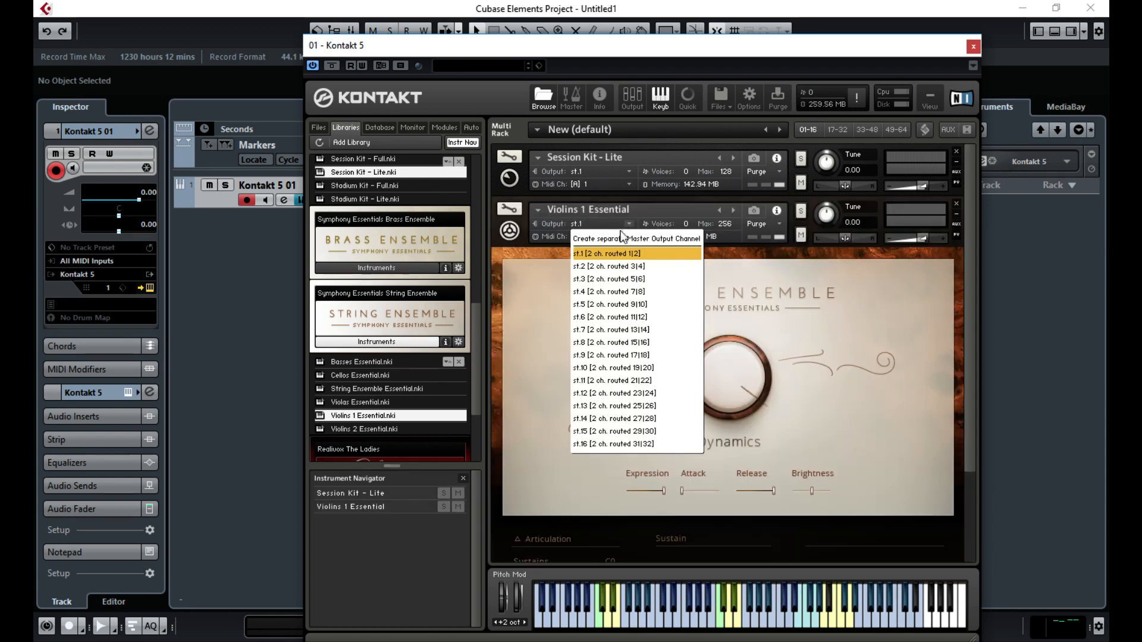
click(605, 265)
drag(970, 292, 988, 243)
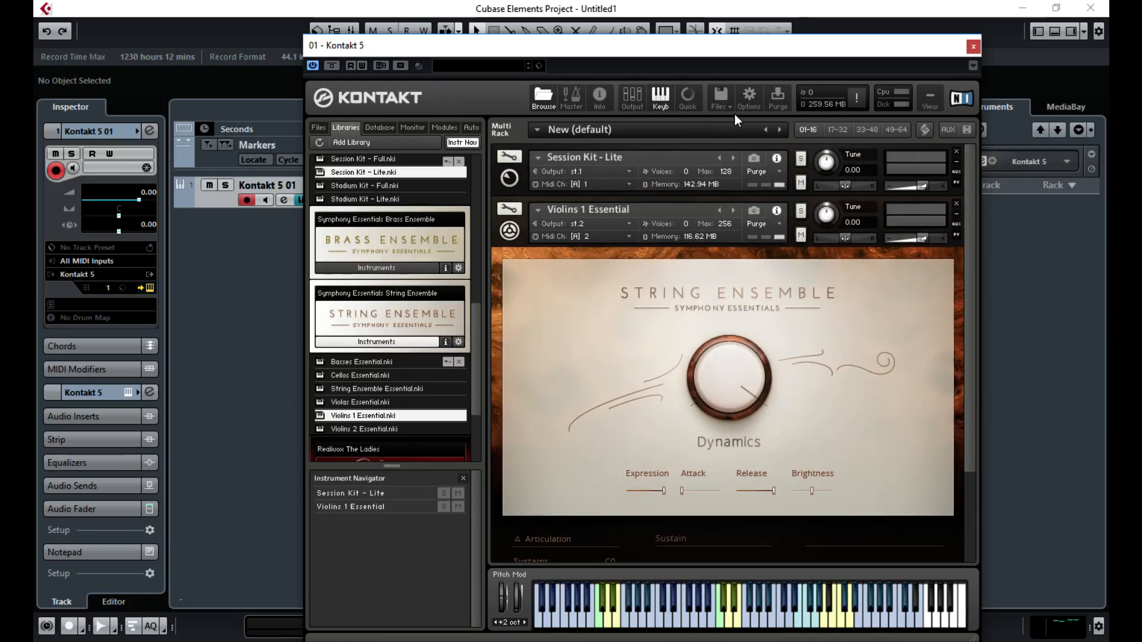
- Clear the output section and create one individual channel per loaded instrument, merging the group outputs; collapse Violins 1 Essential and close Kontakt
click(633, 98)
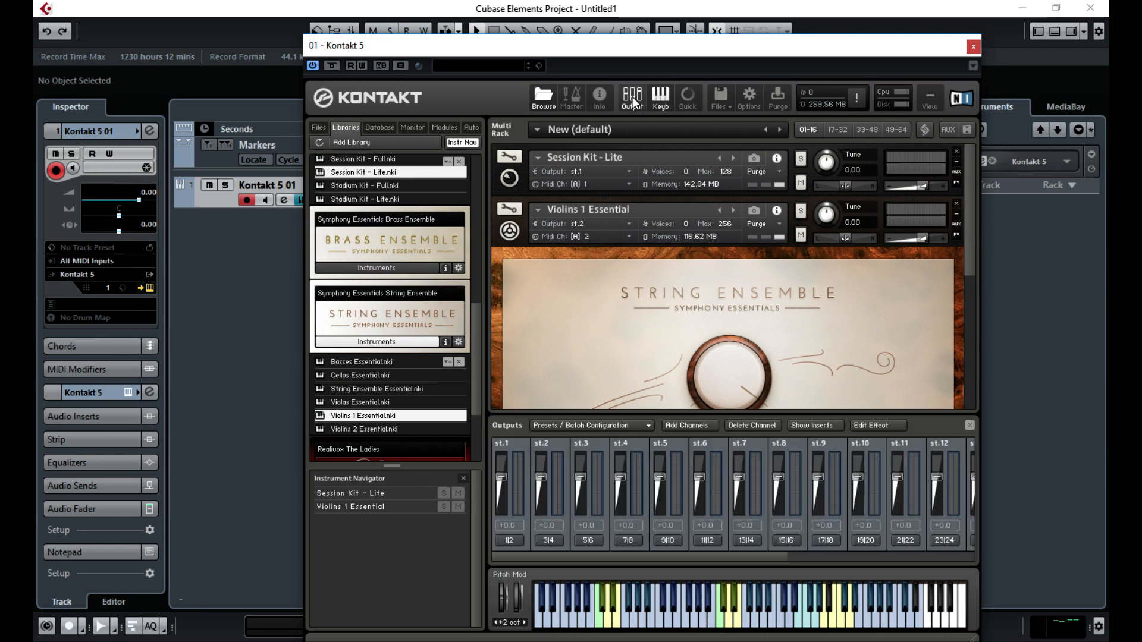
click(641, 425)
mouse_move(641, 467)
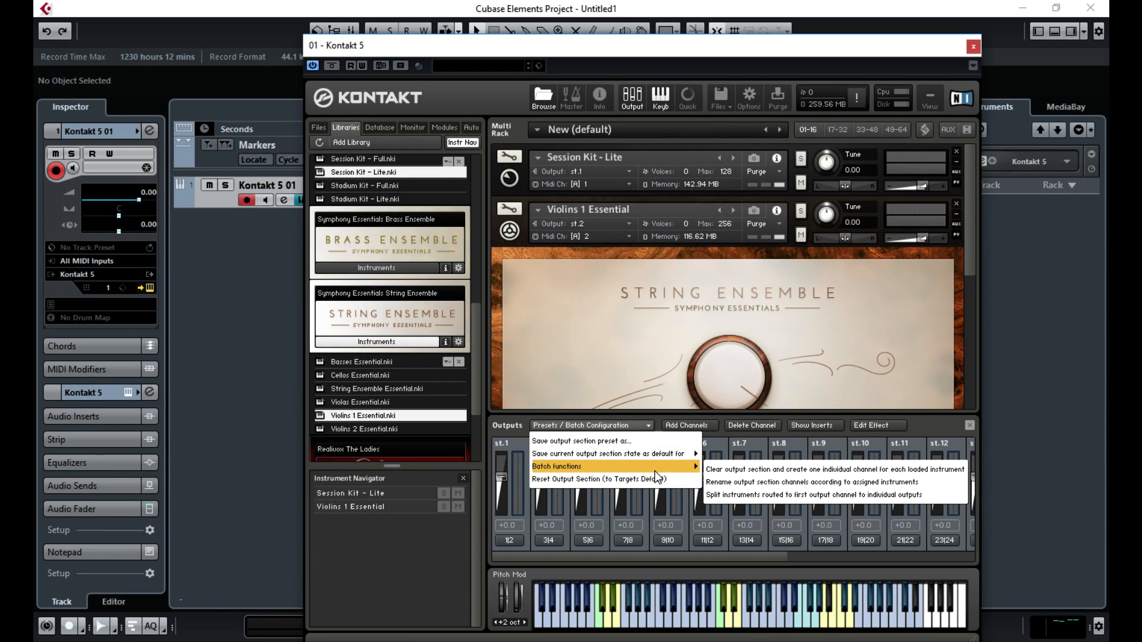
click(743, 469)
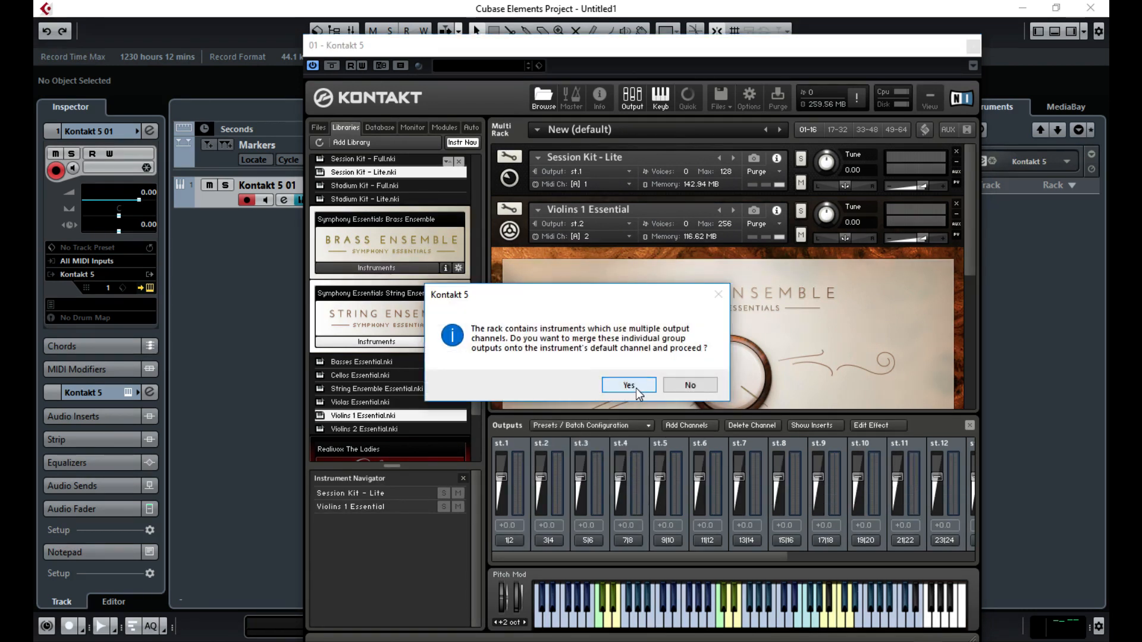
click(631, 386)
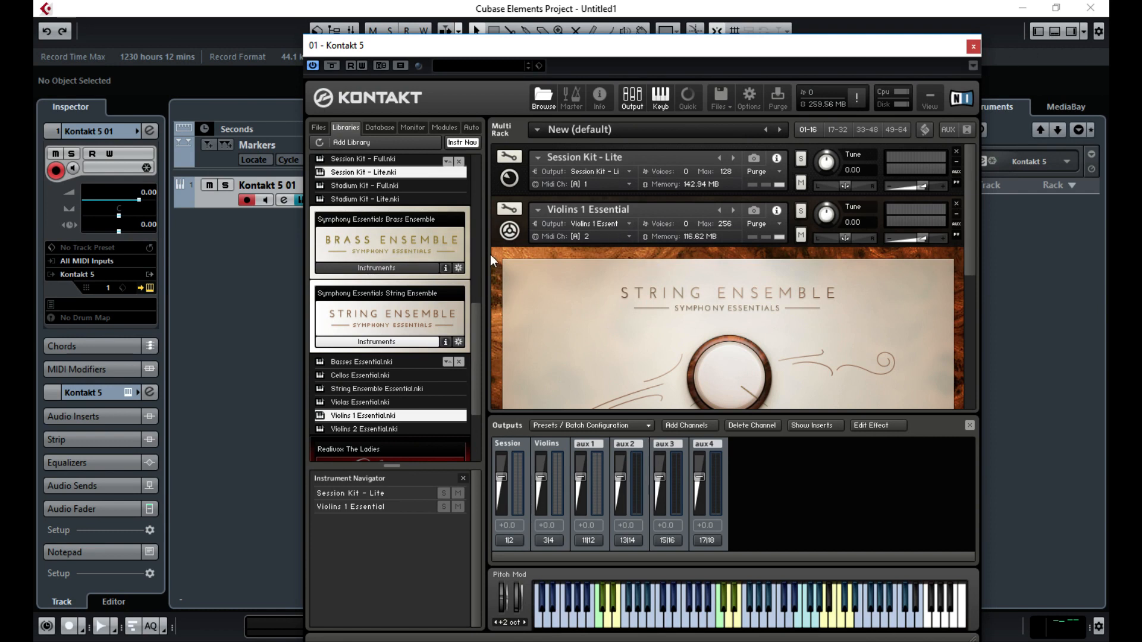
click(513, 233)
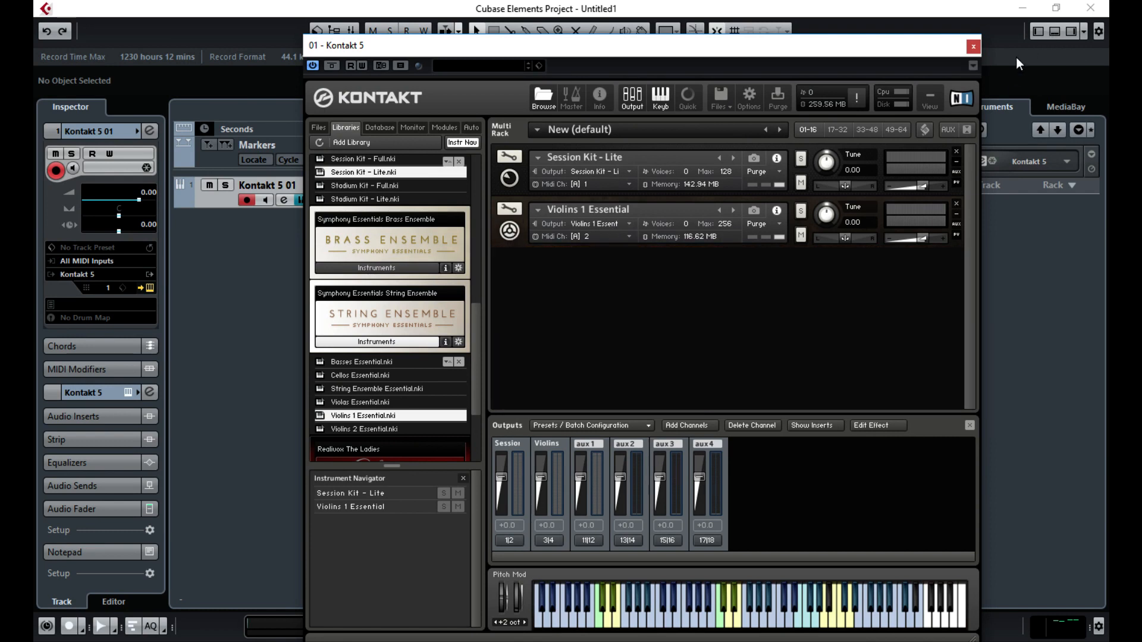
click(974, 47)
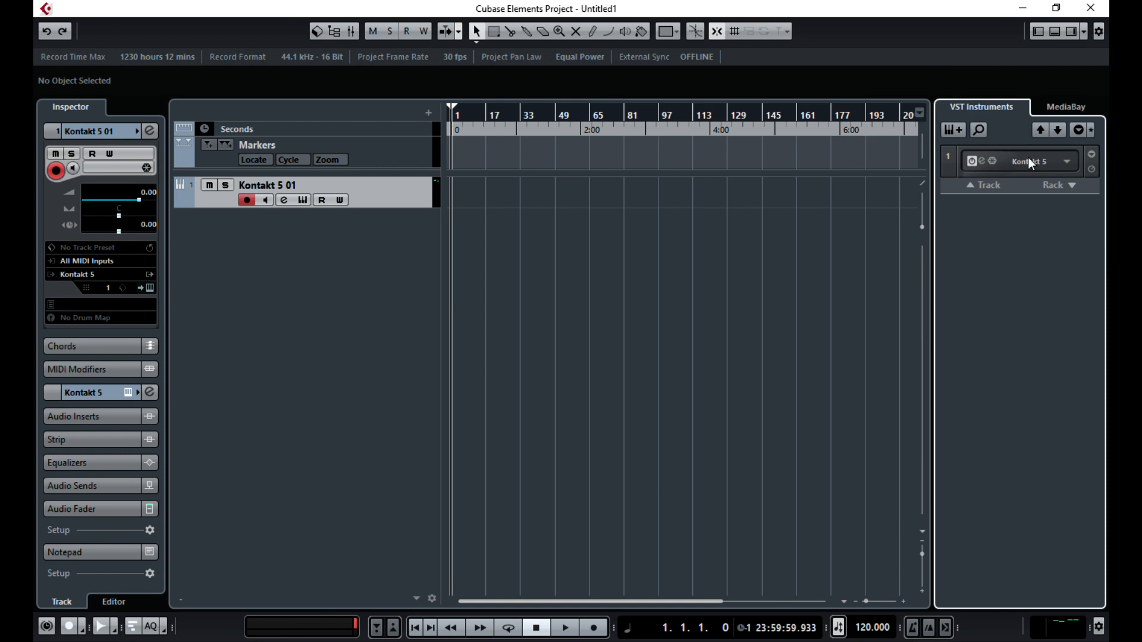
- Activate the Kt. st.2 [Stereo] output for the Kontakt 5 instrument and hide the VST Instruments zone
click(1067, 160)
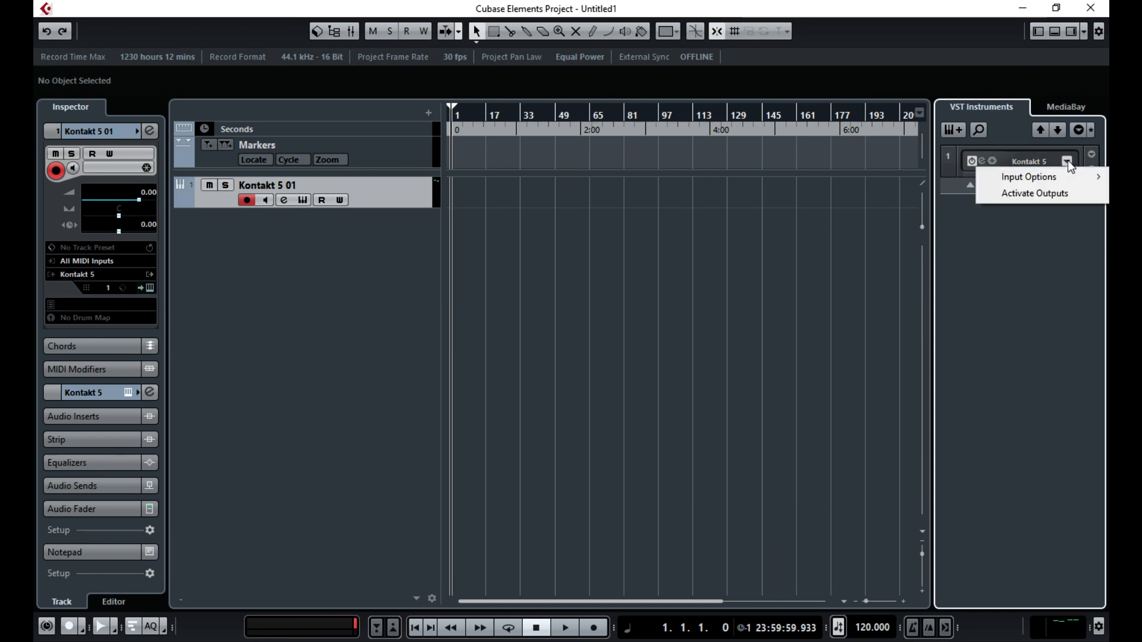
click(1037, 195)
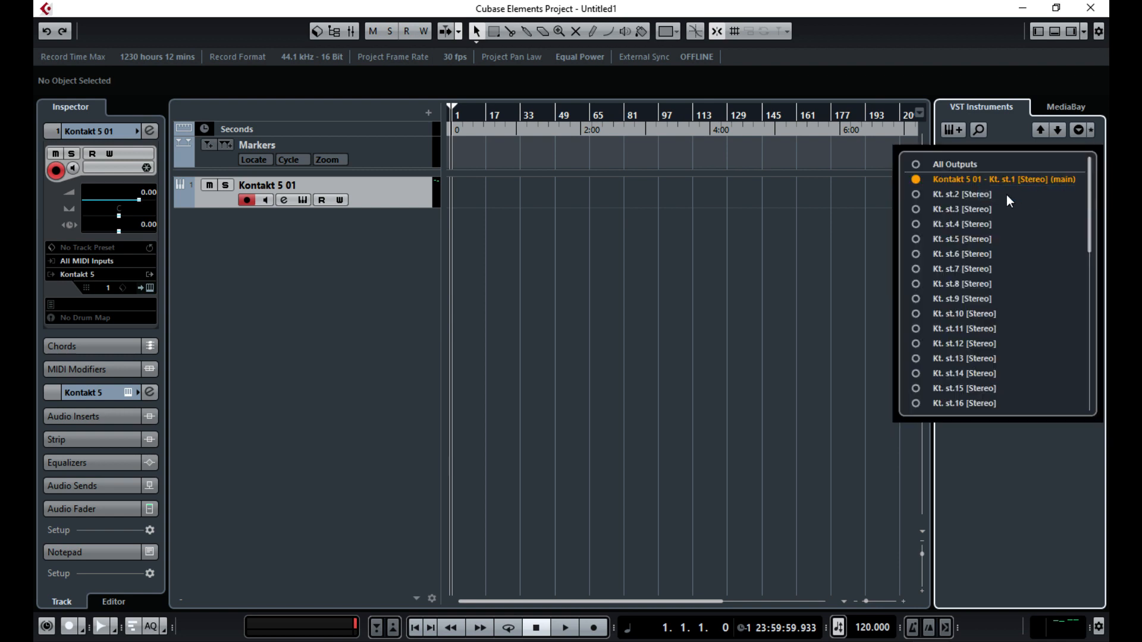
click(914, 193)
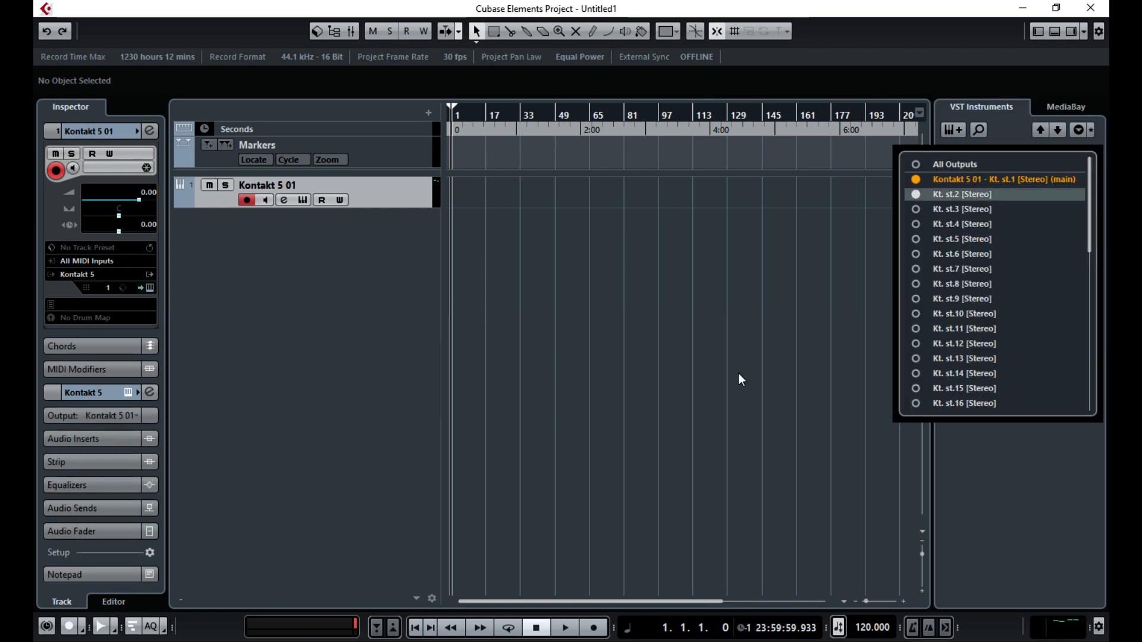
click(1070, 32)
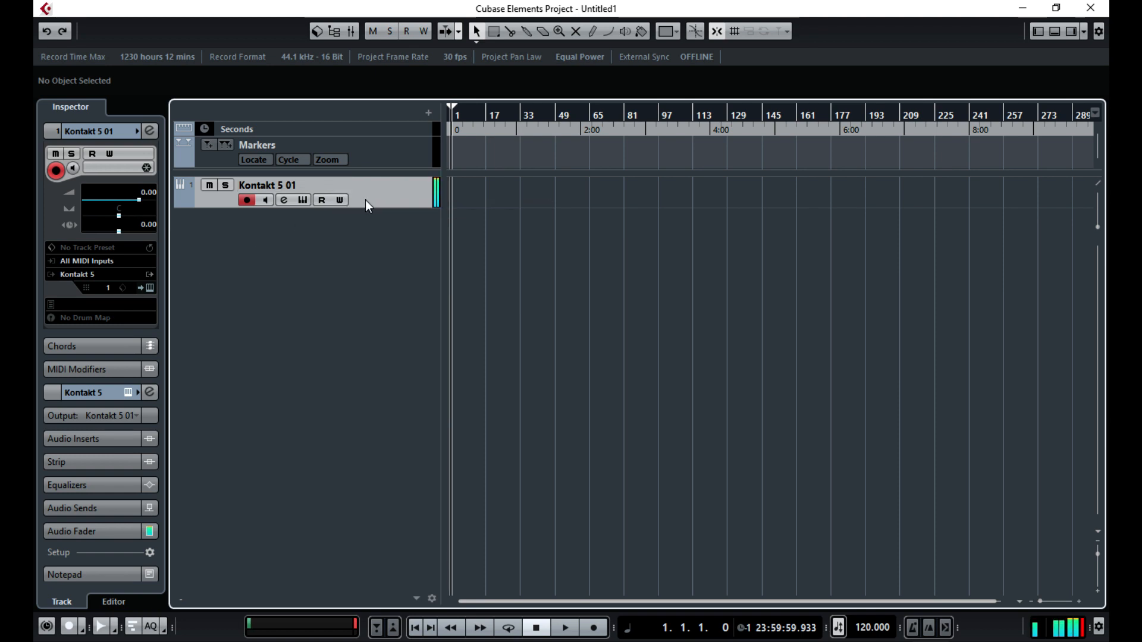
- Add one MIDI track named Violin below the Kontakt 5 01 track
right_click(238, 230)
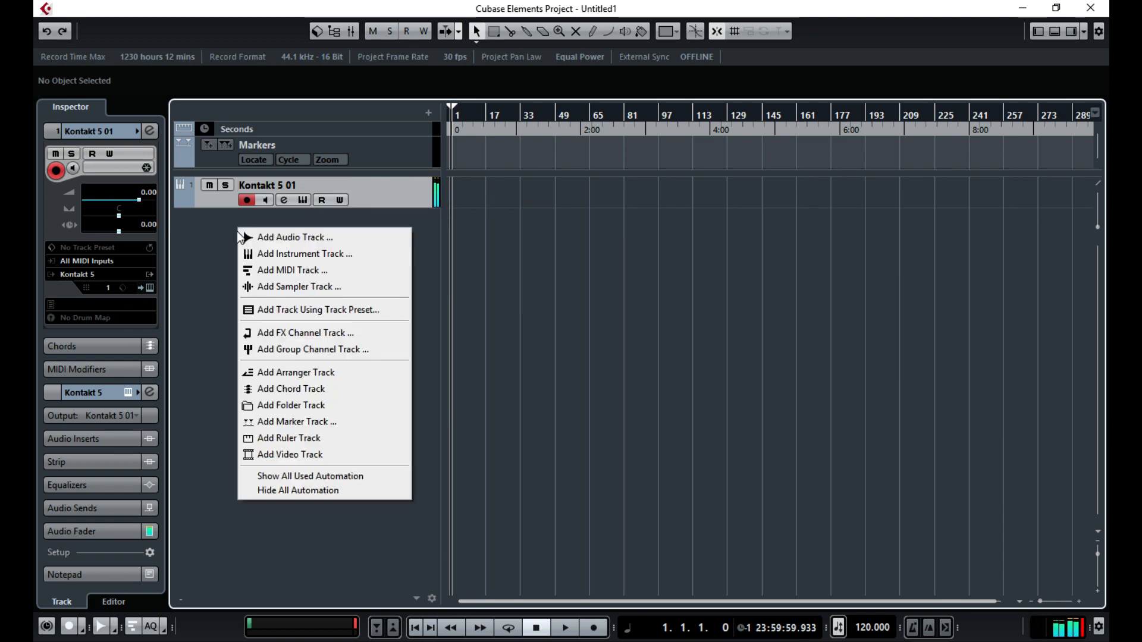
click(285, 271)
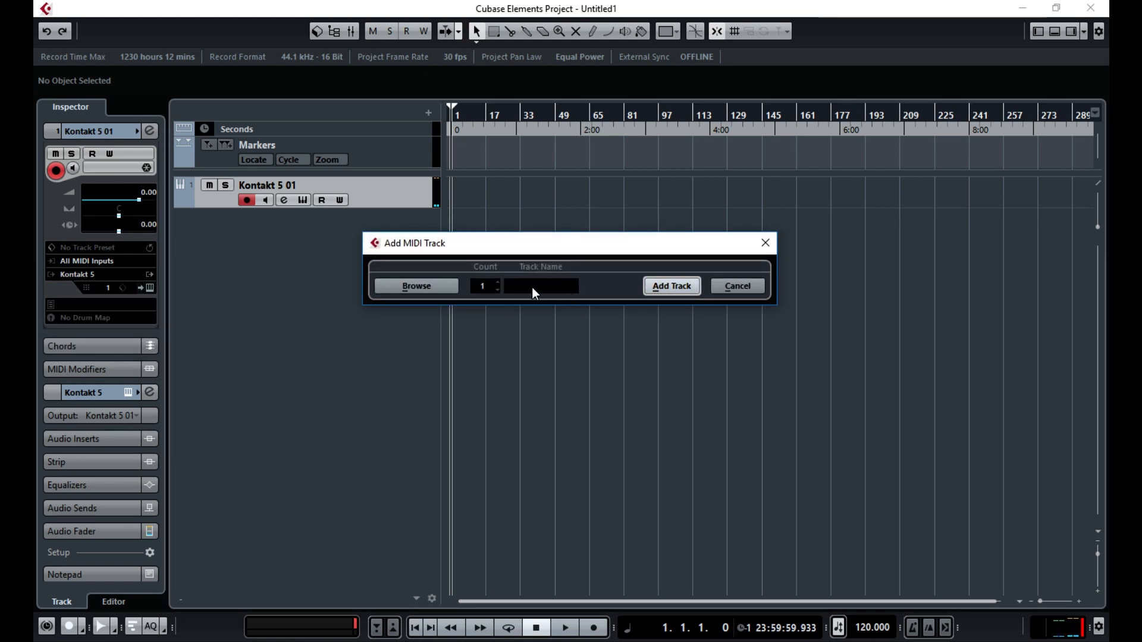
text(Violin)
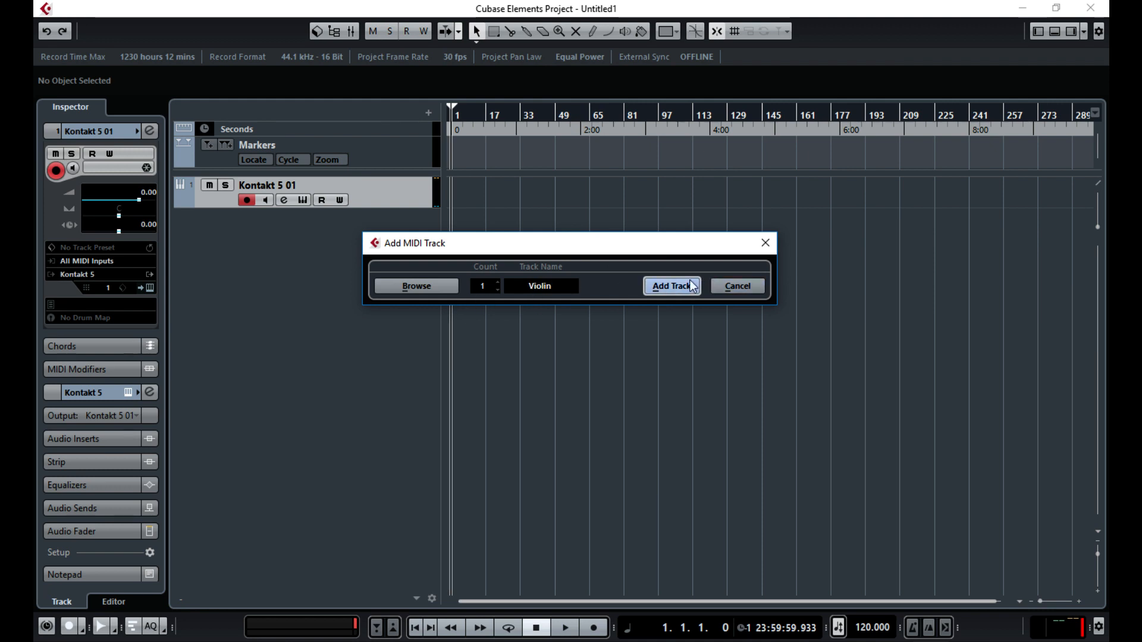
click(672, 286)
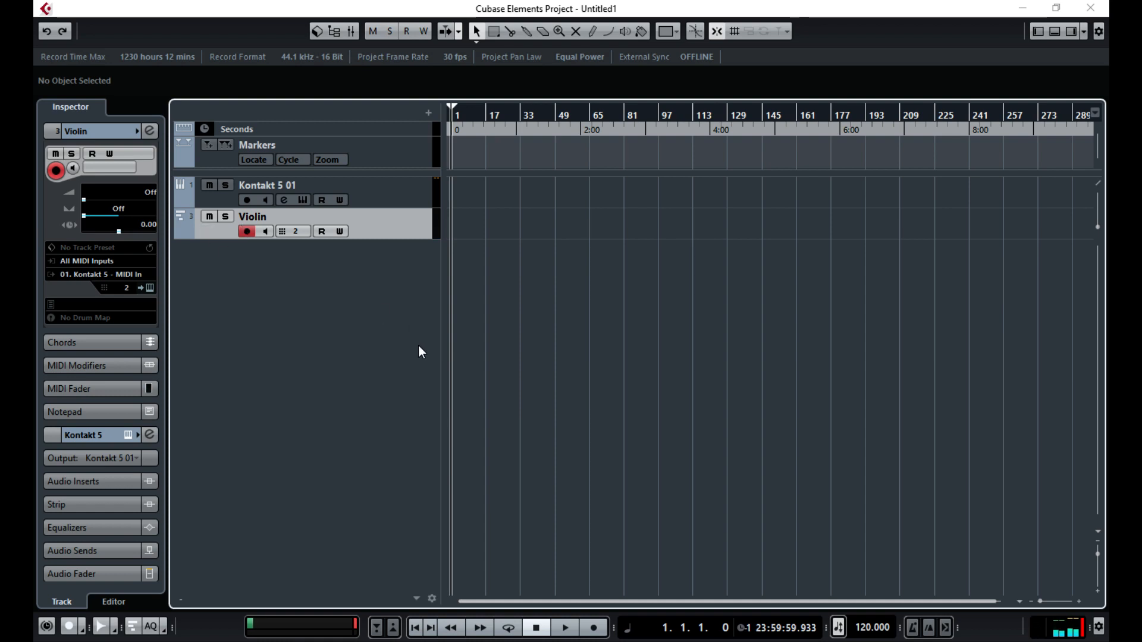
- Open the separate MixConsole window, move it below the track list, and close it
key(F3)
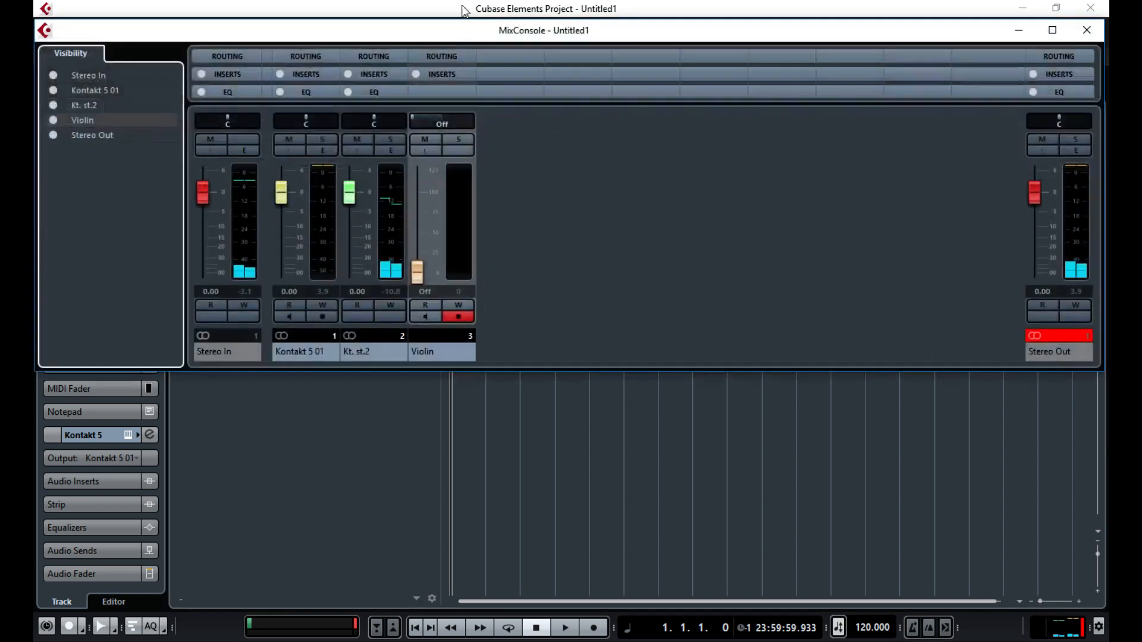
drag(507, 35, 494, 301)
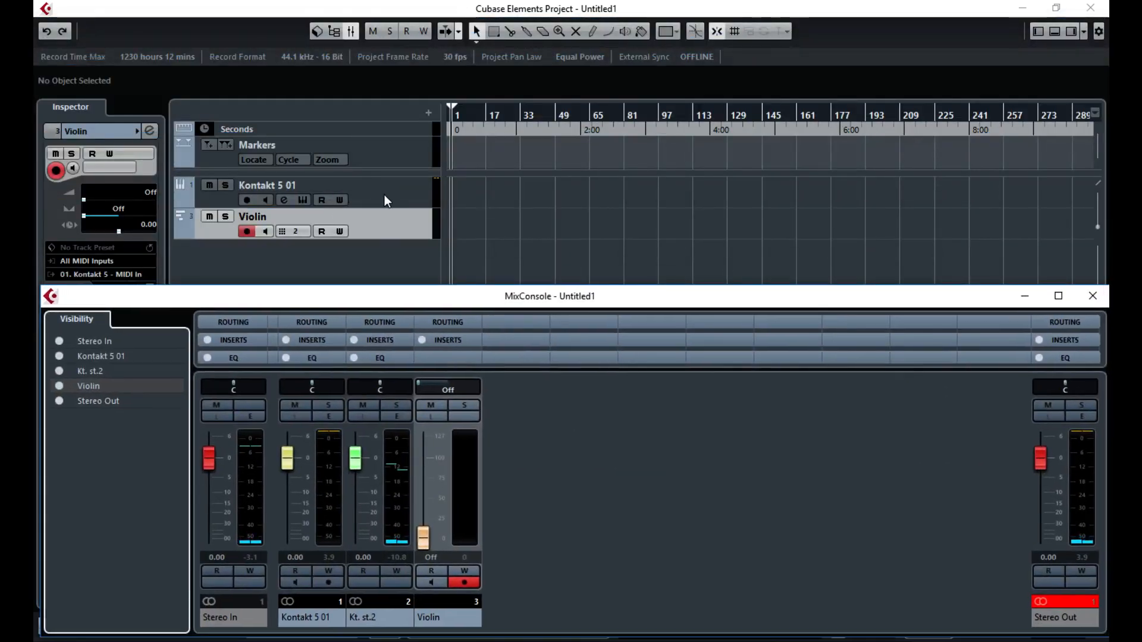
click(1092, 294)
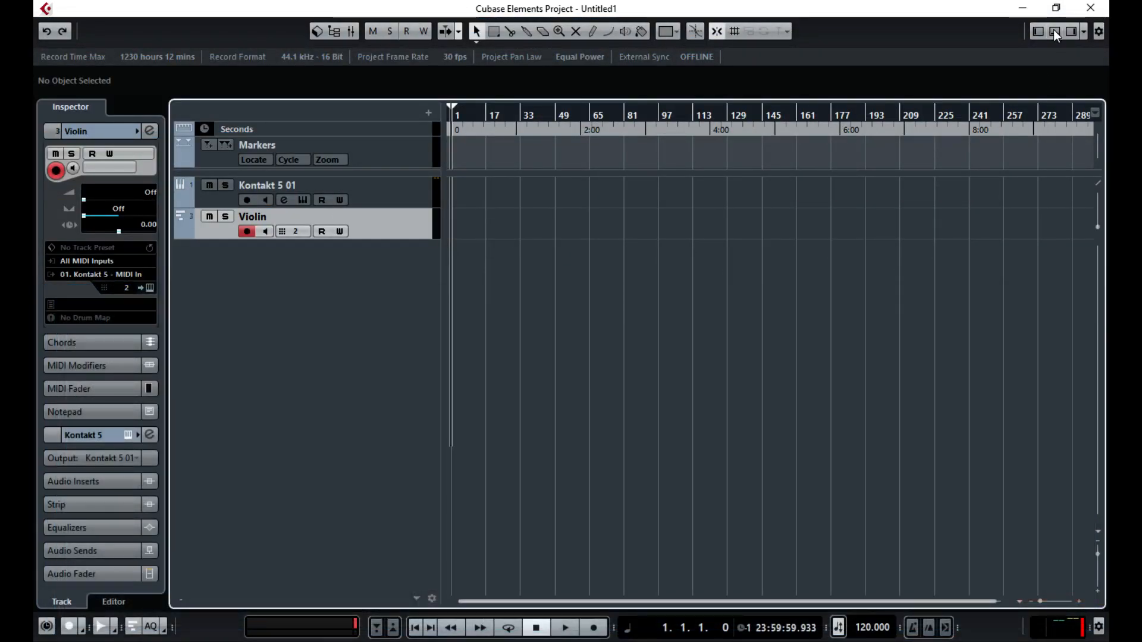
- Show an enlarged MixConsole inside the project window and compare channel levels with the Kontakt 5 01 and Violin tracks selected in turn
click(1054, 31)
drag(611, 459, 624, 287)
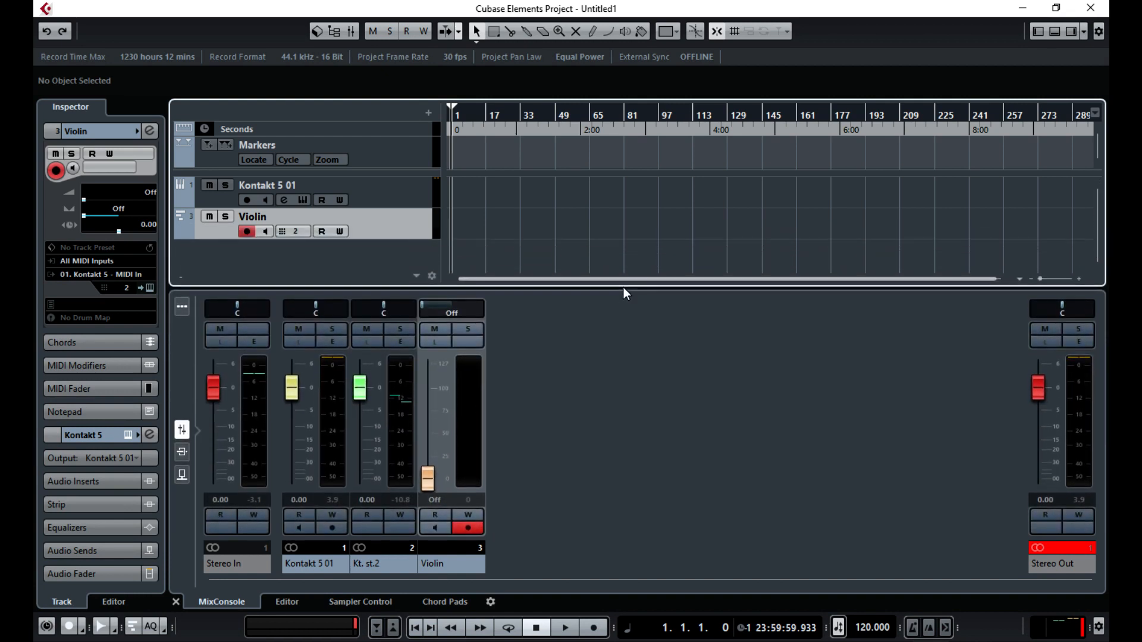
click(375, 189)
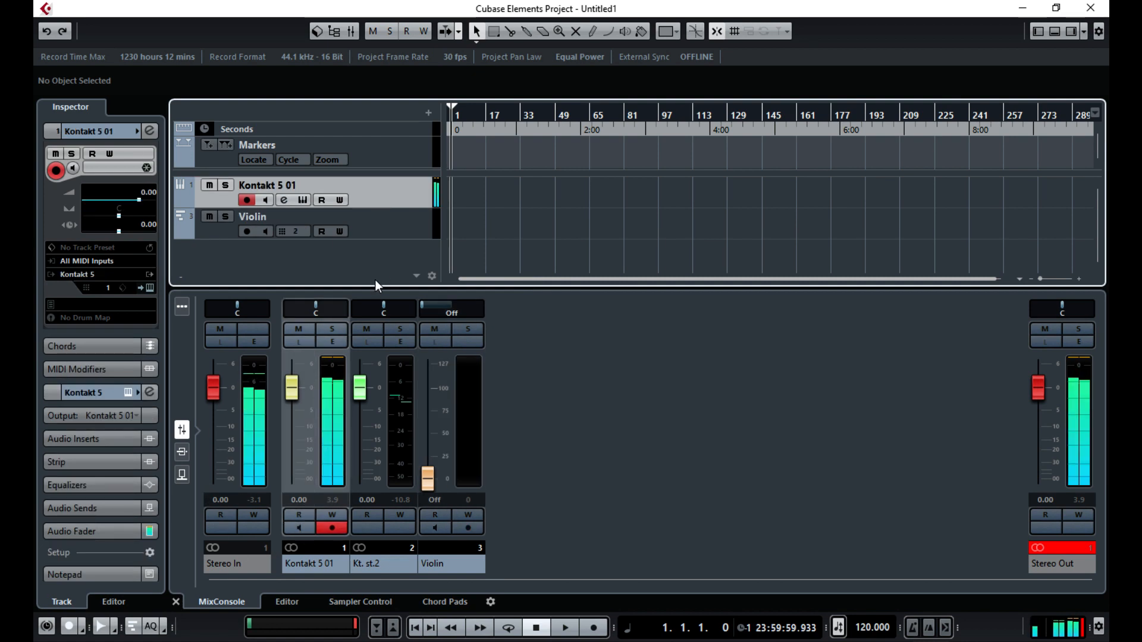
click(398, 226)
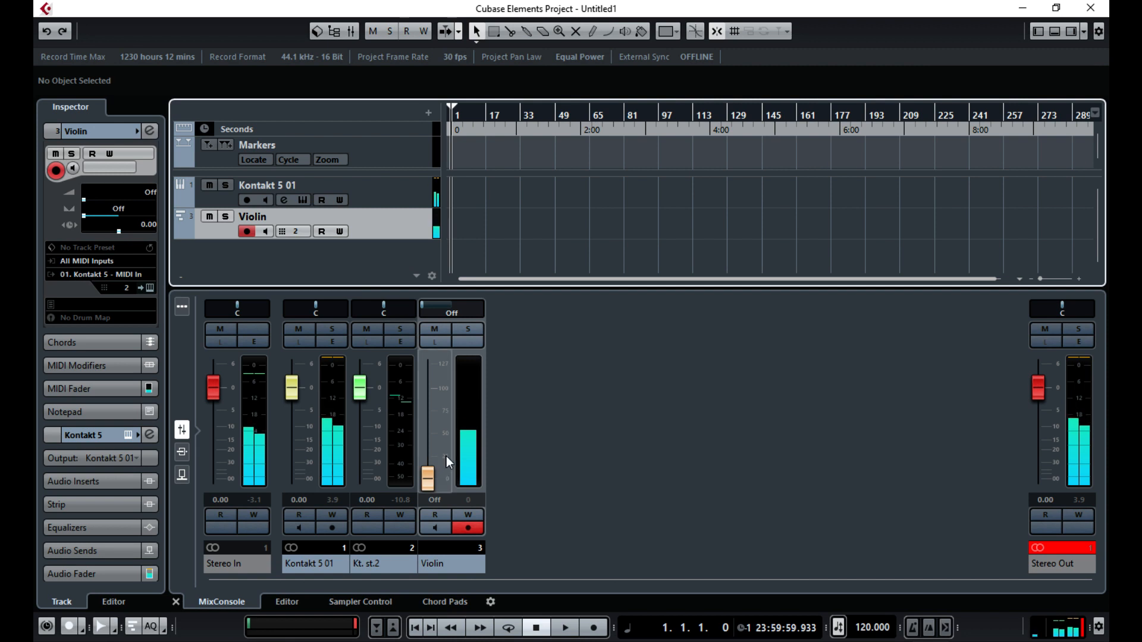
- Try the Violin MIDI channel's fader at 94, return it to Off, and hide the embedded MixConsole
drag(428, 478, 426, 390)
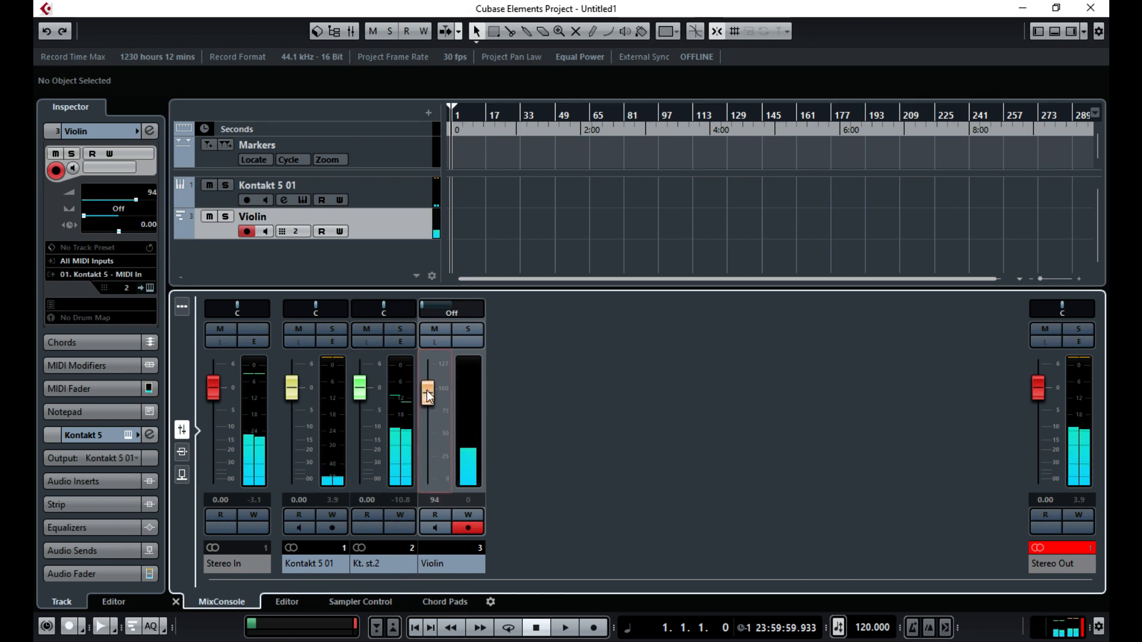
drag(426, 391, 424, 482)
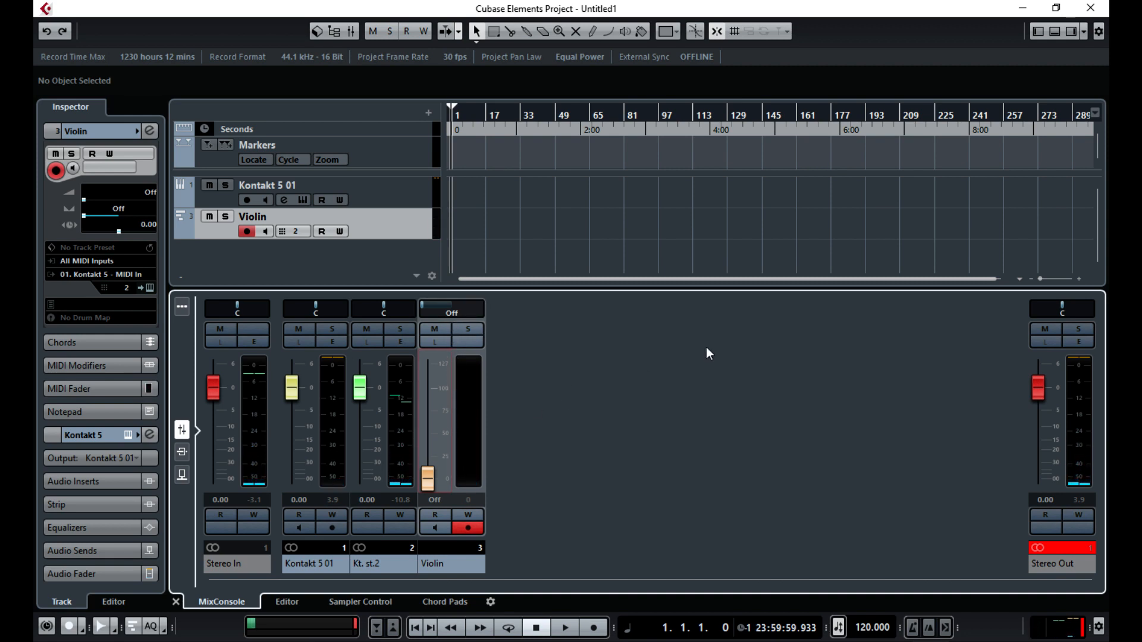
click(1053, 32)
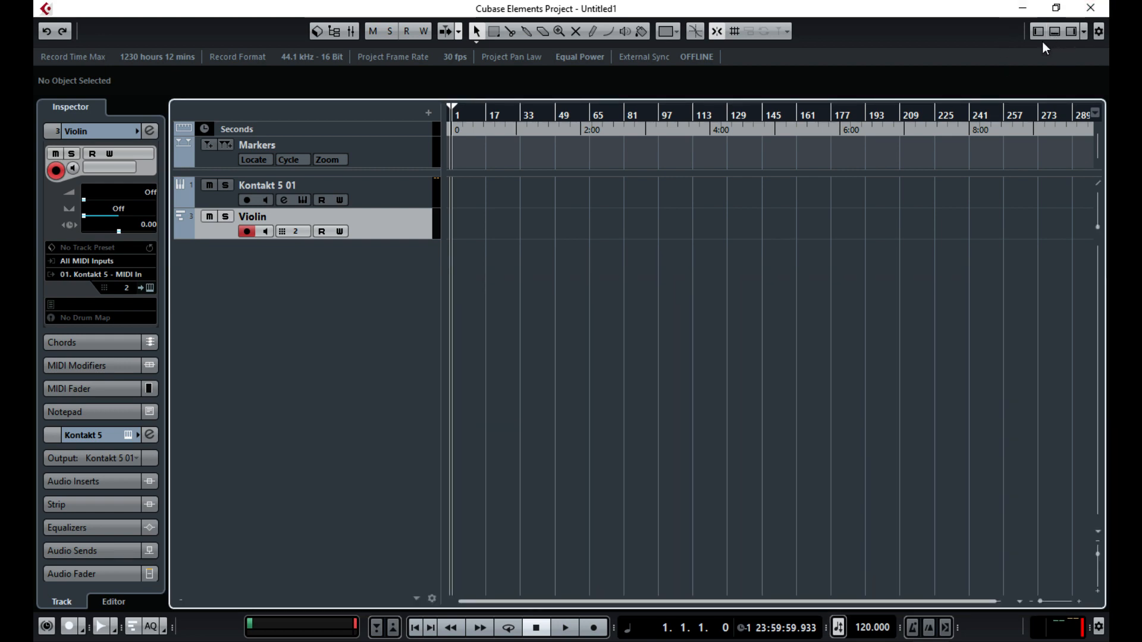
- Reopen the separate MixConsole and rename the Kontakt 5 01 channel as Drum Kit and Kt. st.2 as Violin
key(F3)
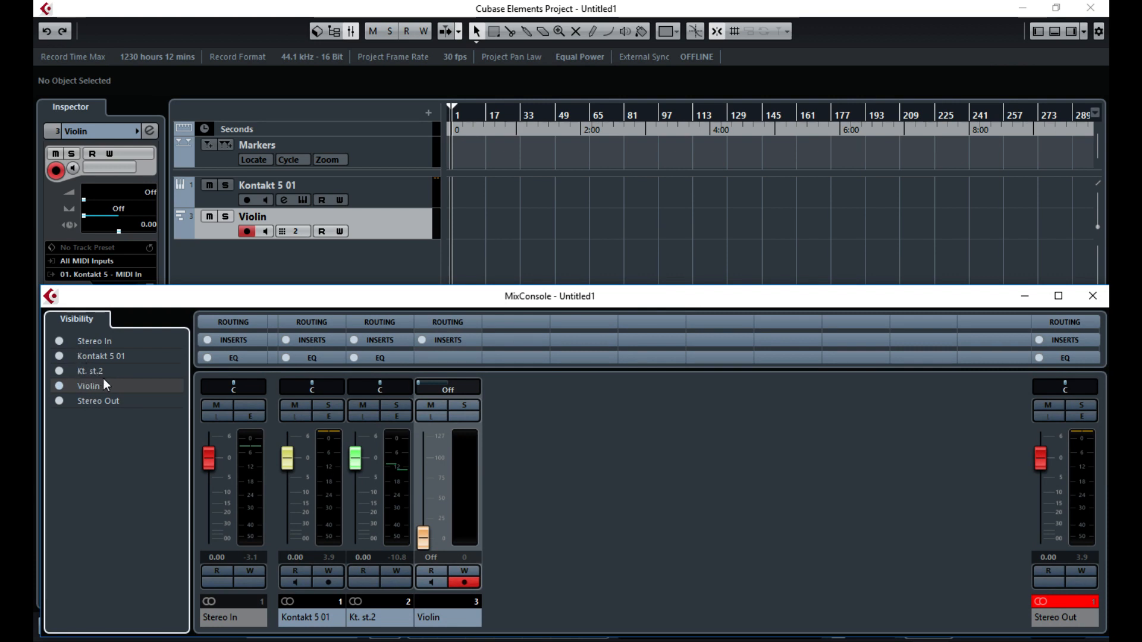
double_click(301, 619)
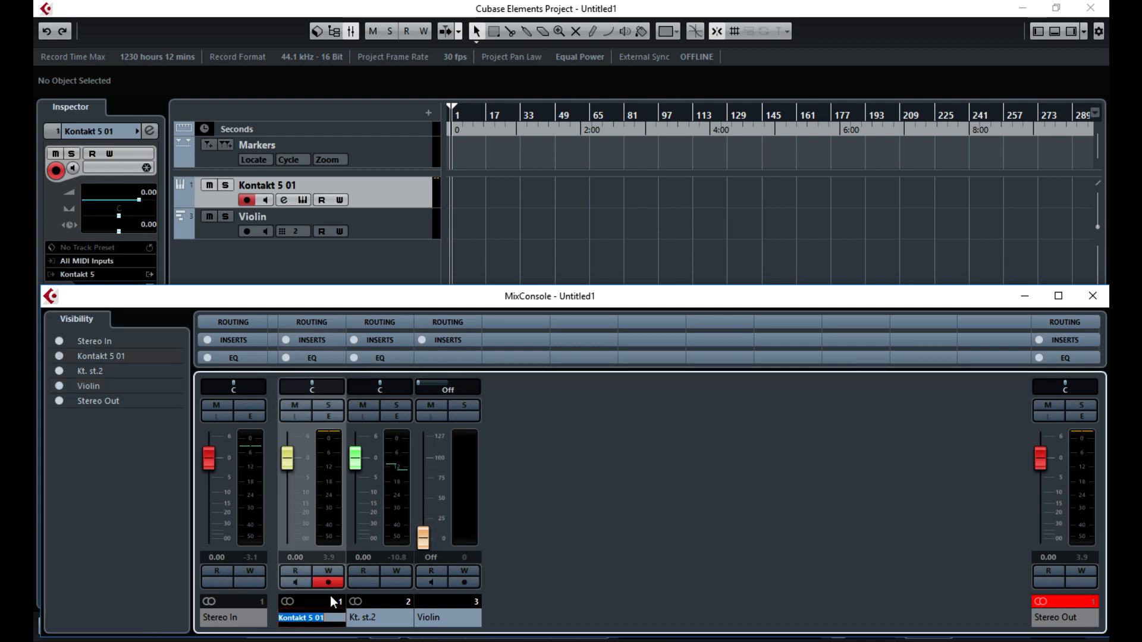
text(Drum Kit)
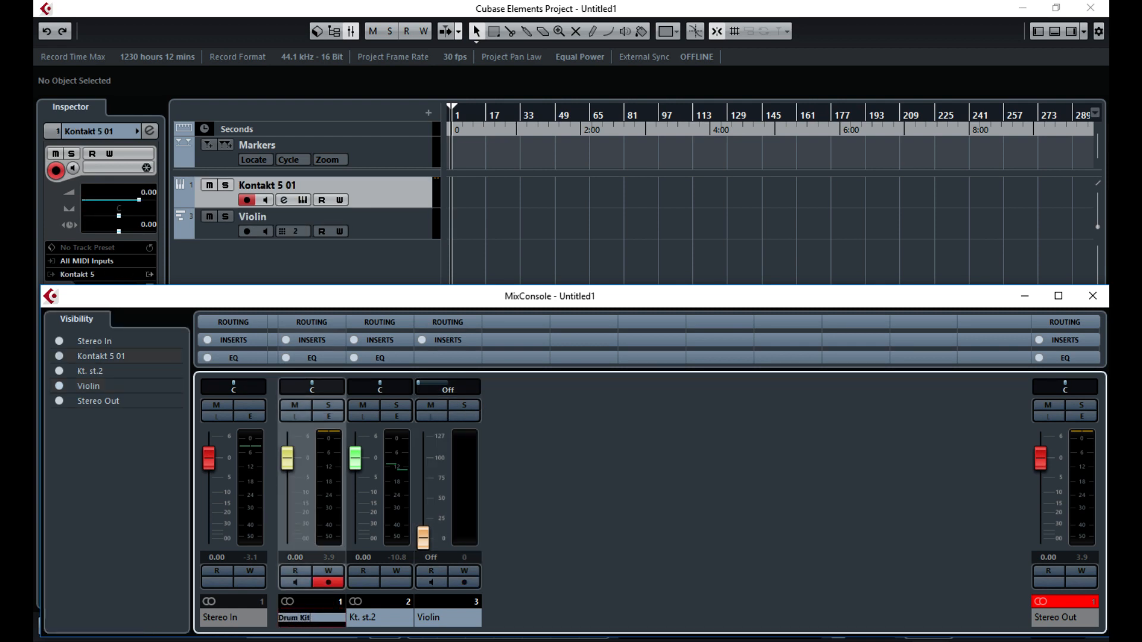
double_click(395, 618)
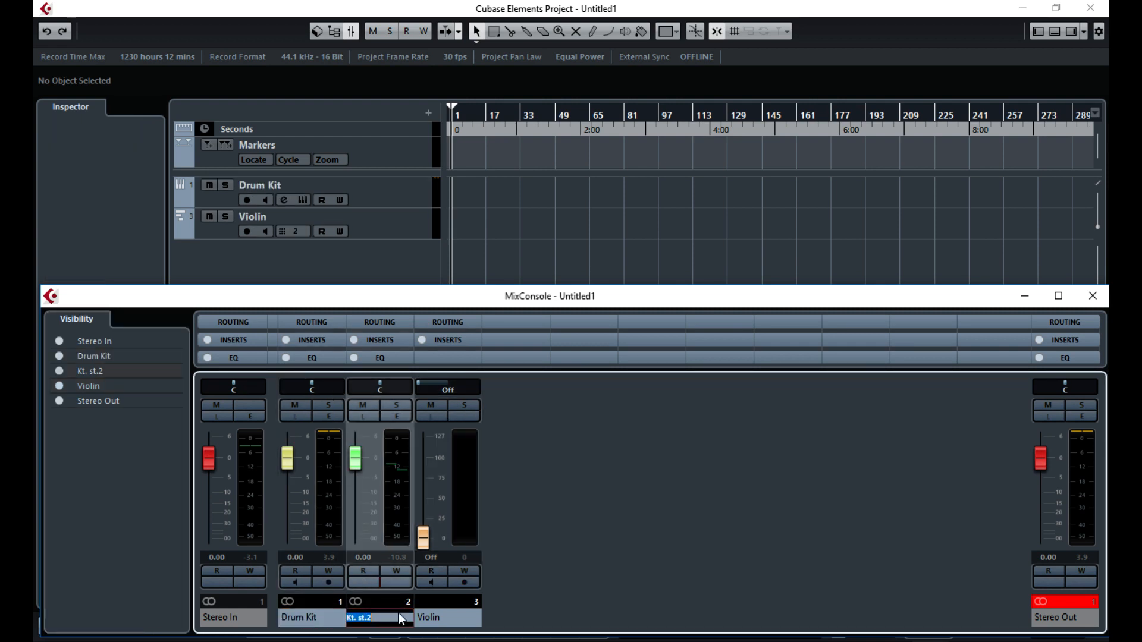
text(Violin)
key(Return)
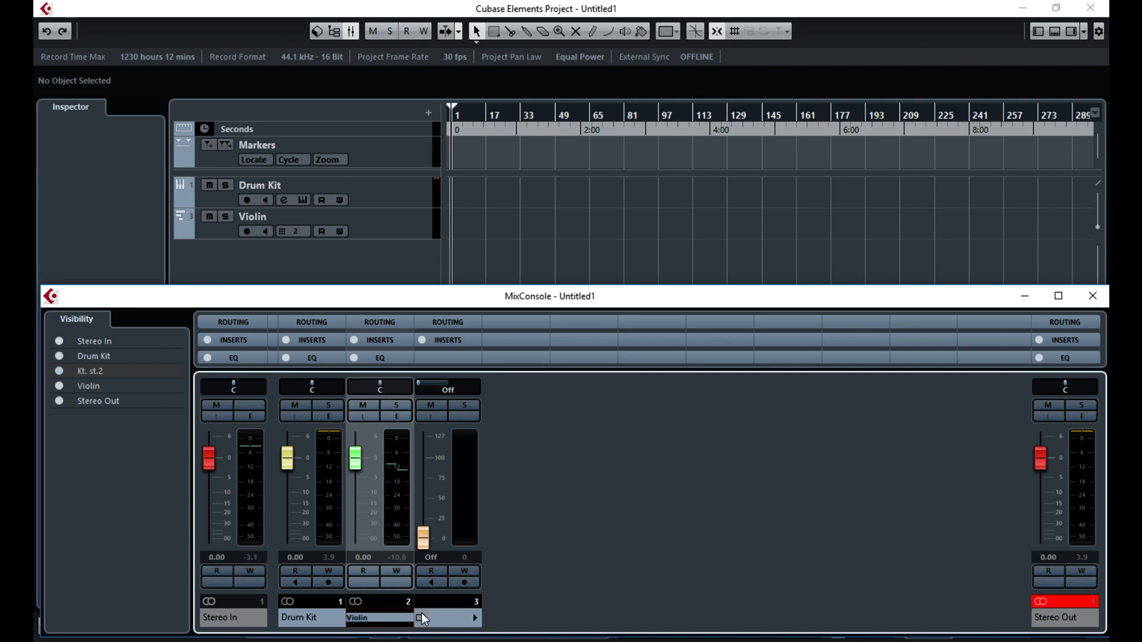
- Rename the Violin MIDI track's mixer channel as Violin MIDI
double_click(473, 617)
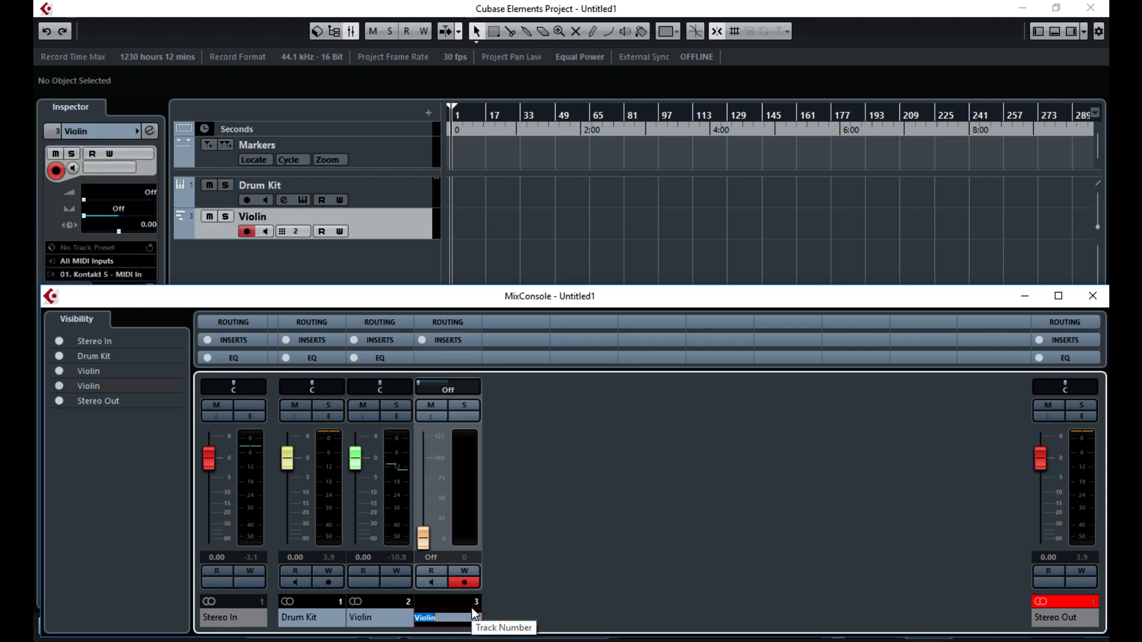
text(Violin MIDI)
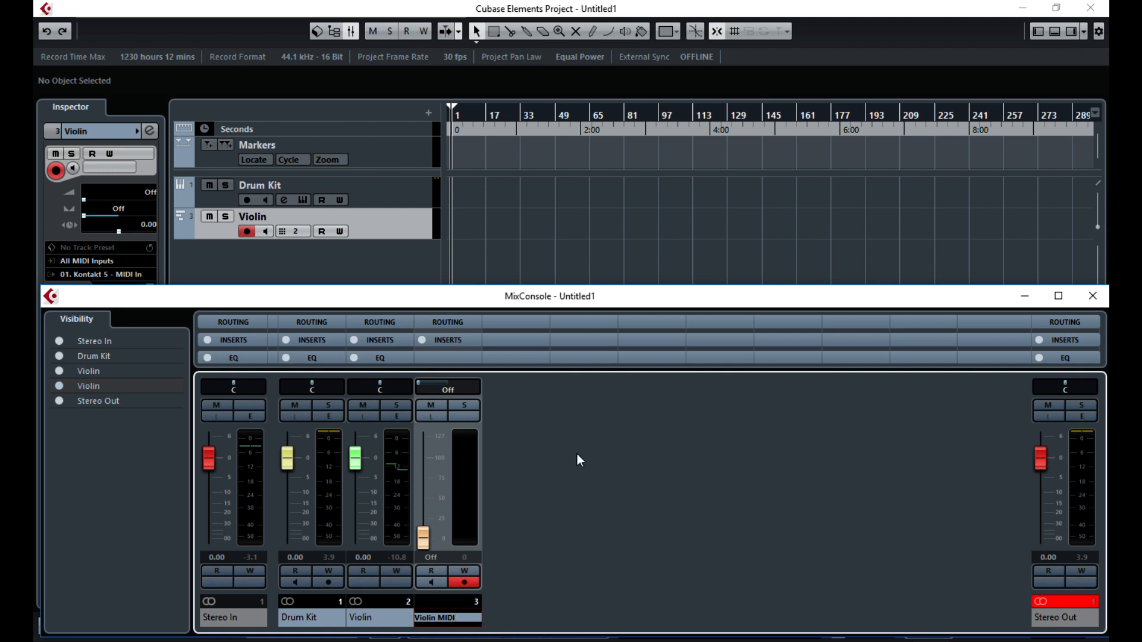
key(Return)
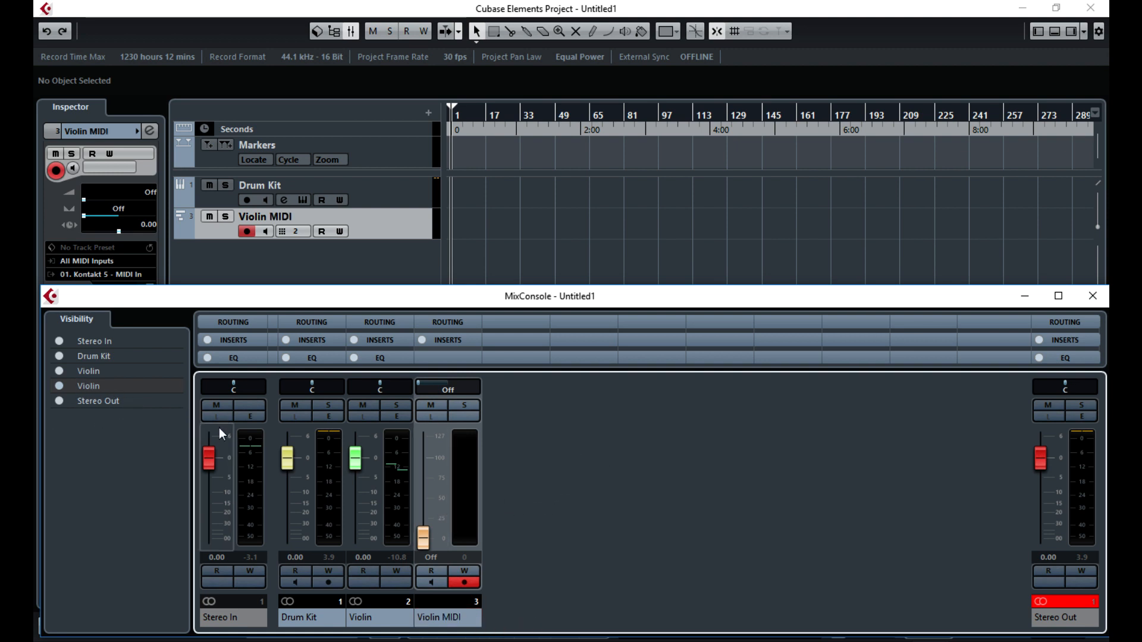
- Lower the Violin audio output channel's fader to -19.4 and focus the Violin MIDI channel
click(376, 512)
click(376, 512)
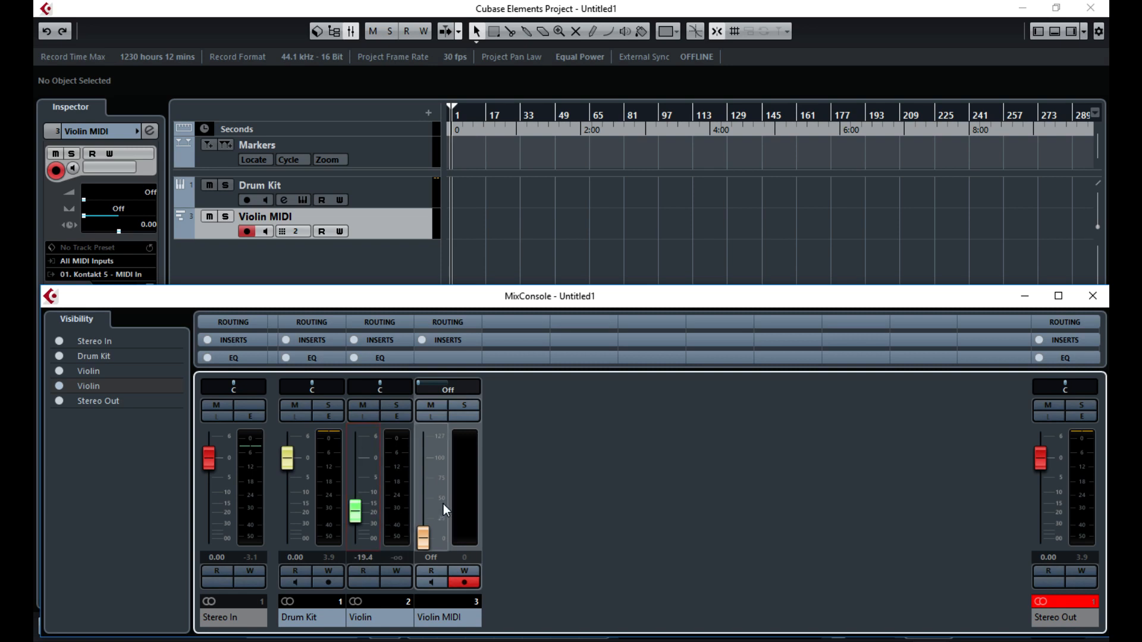
click(459, 499)
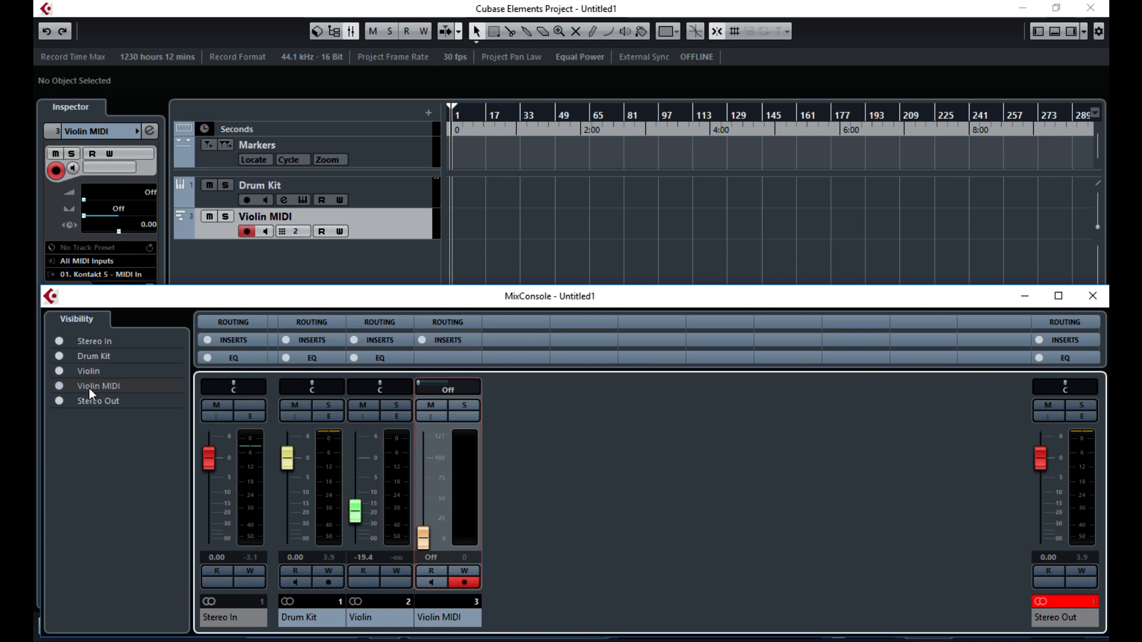
- Hide the Violin MIDI channel in the MixConsole and raise the Violin audio channel's fader to -0.81
click(58, 386)
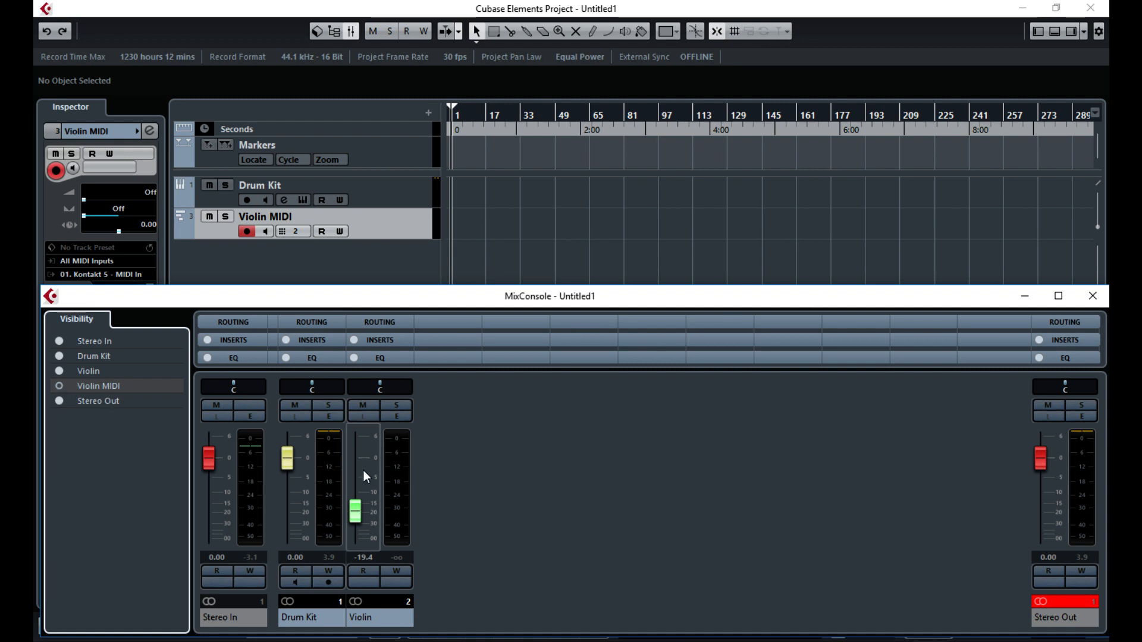
click(357, 515)
drag(358, 516, 360, 469)
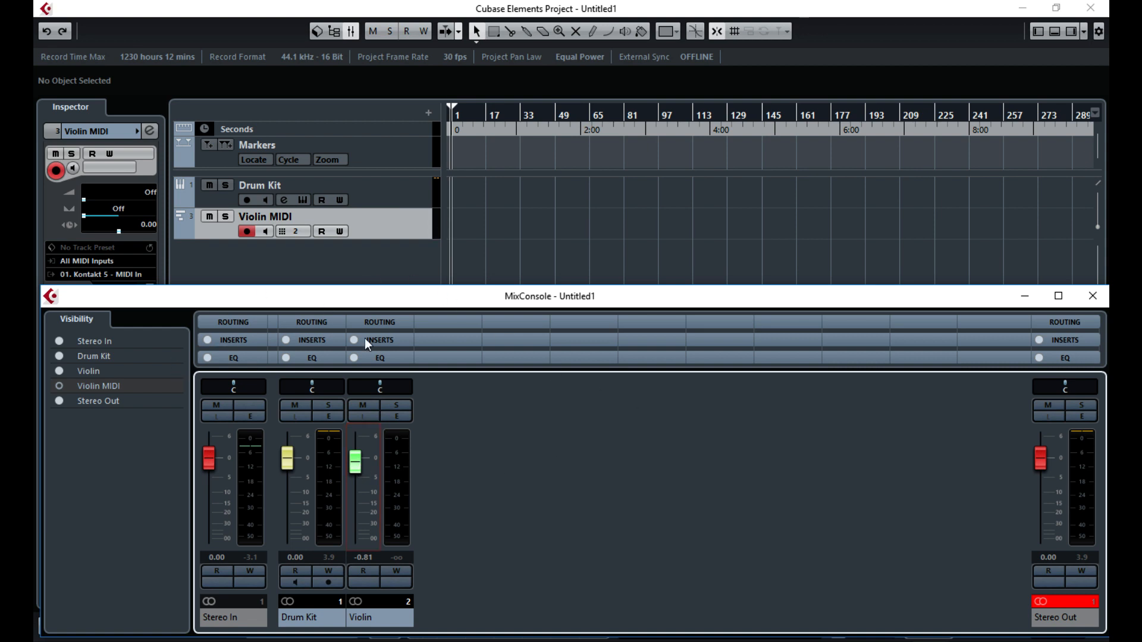
click(402, 516)
- Return to the project window, reopen the MixConsole and show the Violin MIDI channel again
click(392, 232)
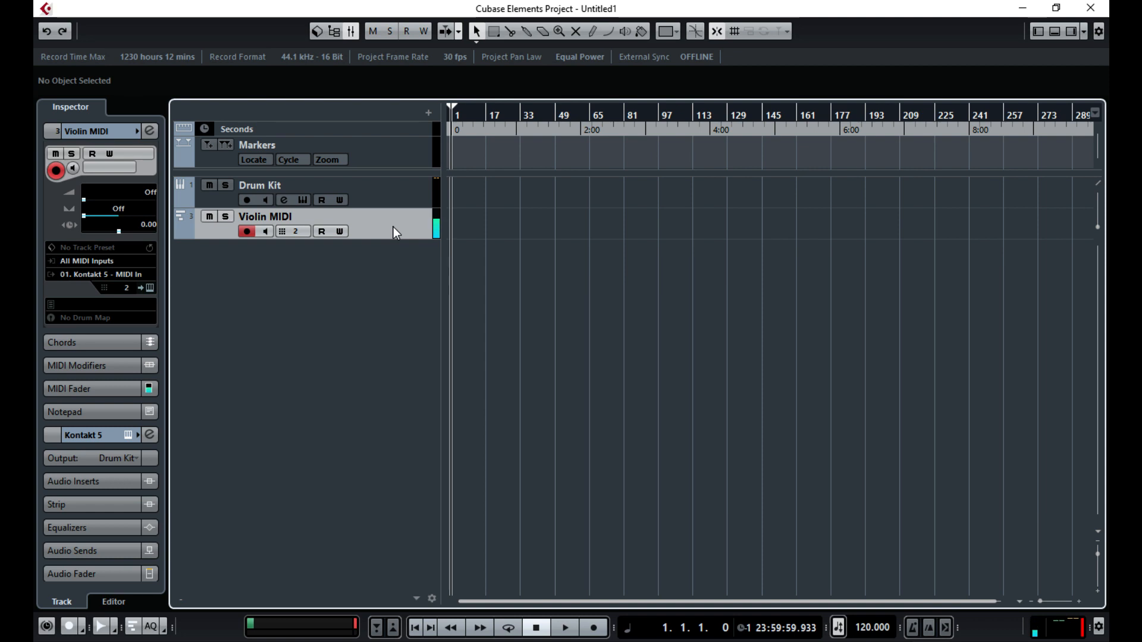
key(F3)
key(F3)
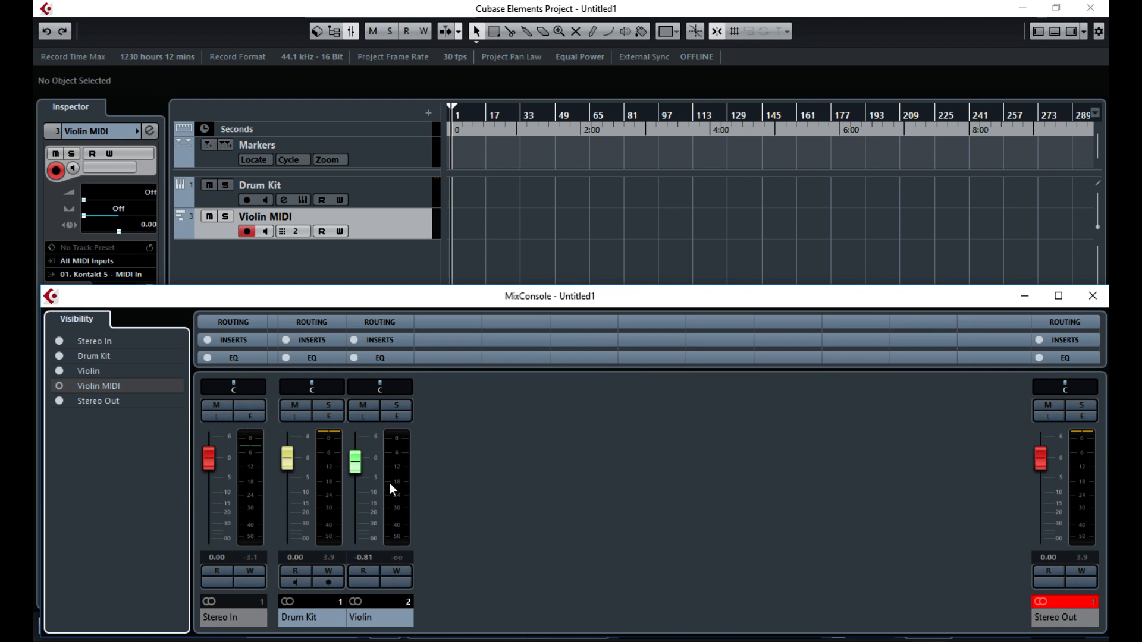
click(60, 386)
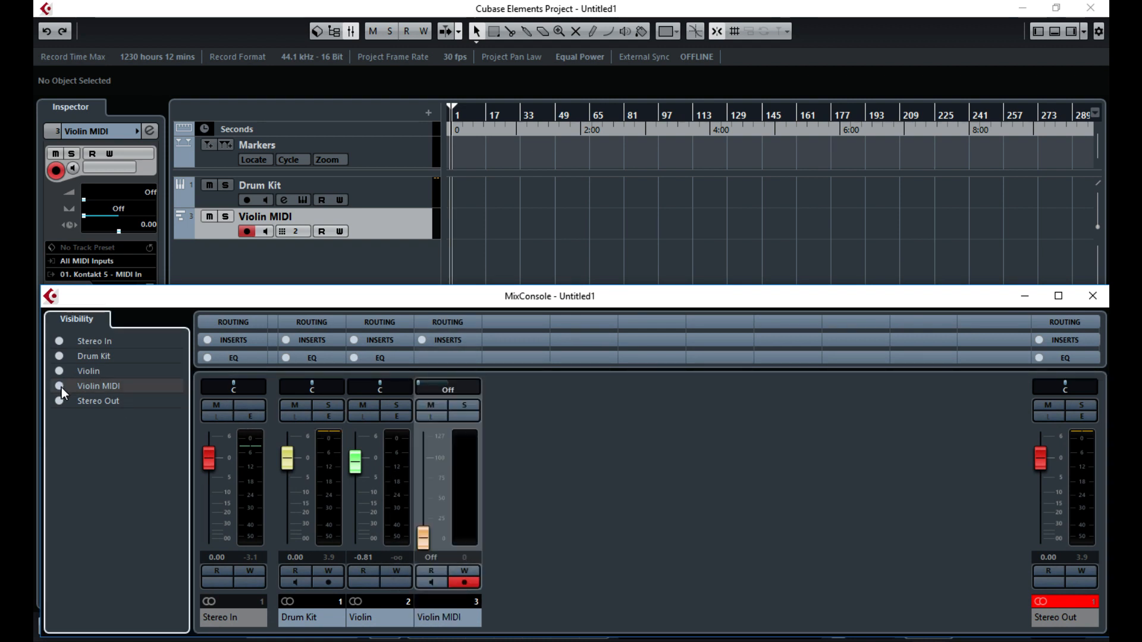
- Select the Drum Kit track to check its signal level and switch back to the Violin MIDI track
click(400, 241)
click(408, 188)
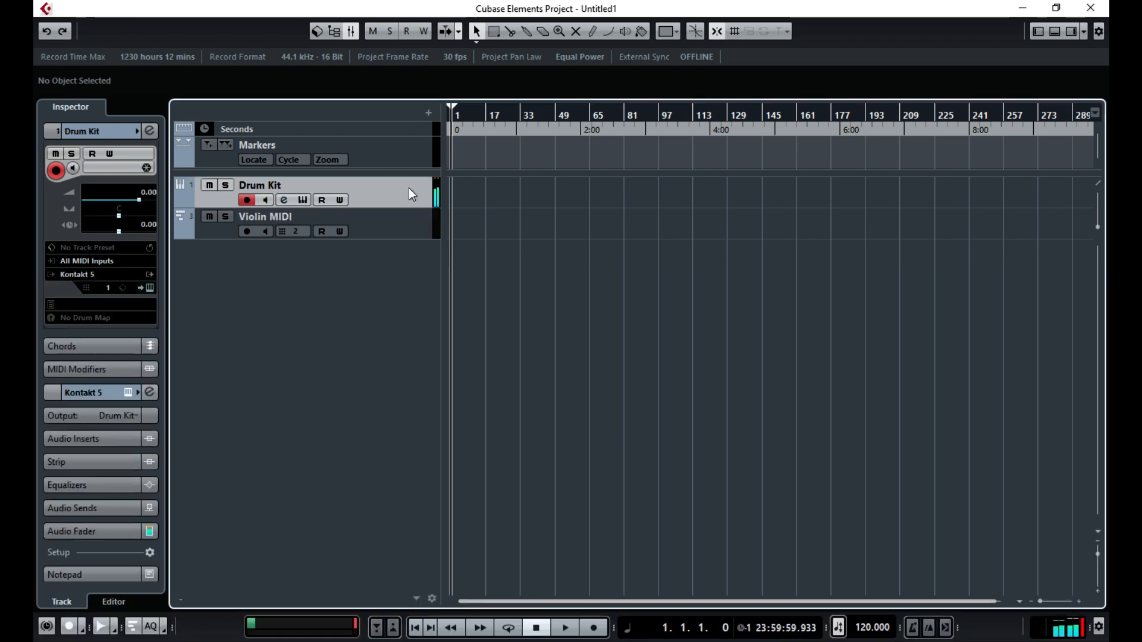
click(403, 229)
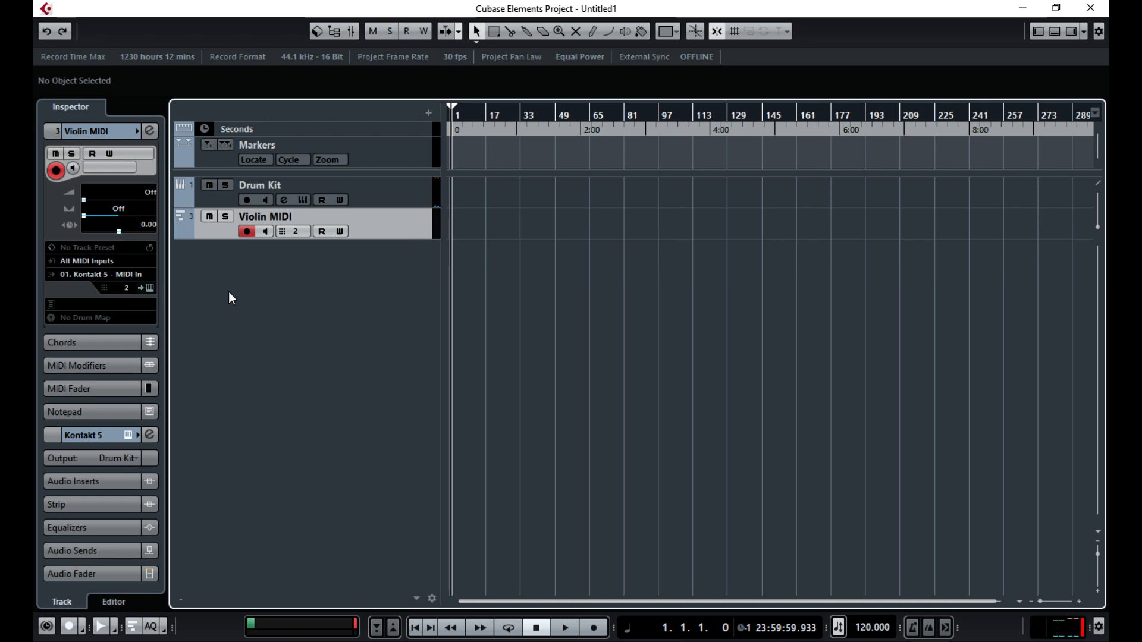
- Reset the Violin MIDI channel's fader to 100 in the MixConsole and hide that channel
key(F3)
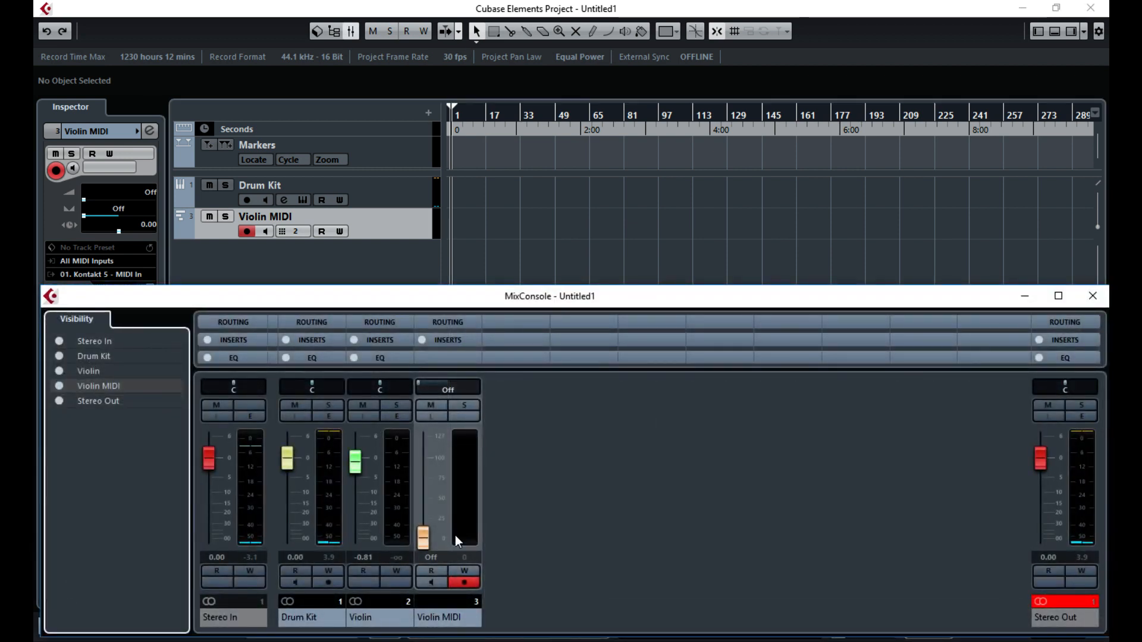
ctrl+click(426, 543)
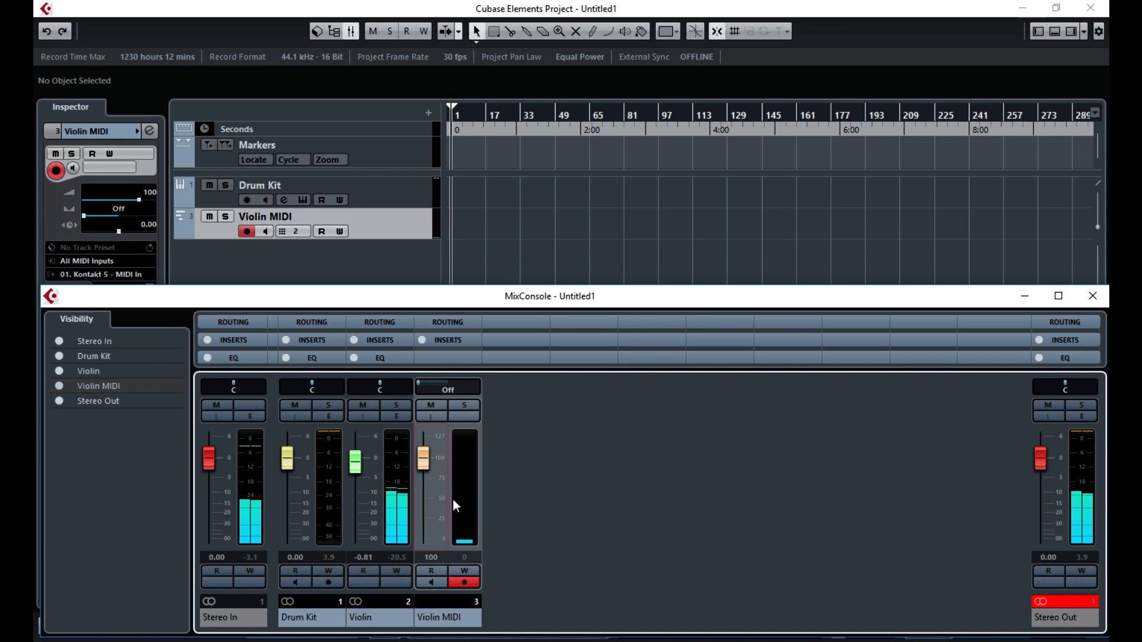
click(57, 386)
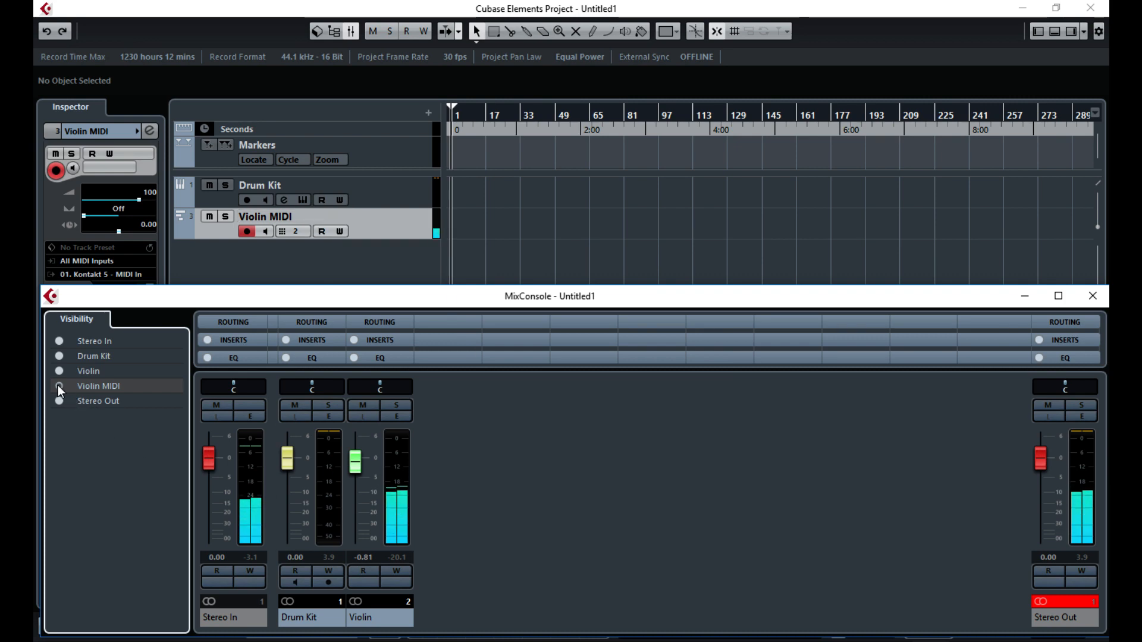
click(1092, 295)
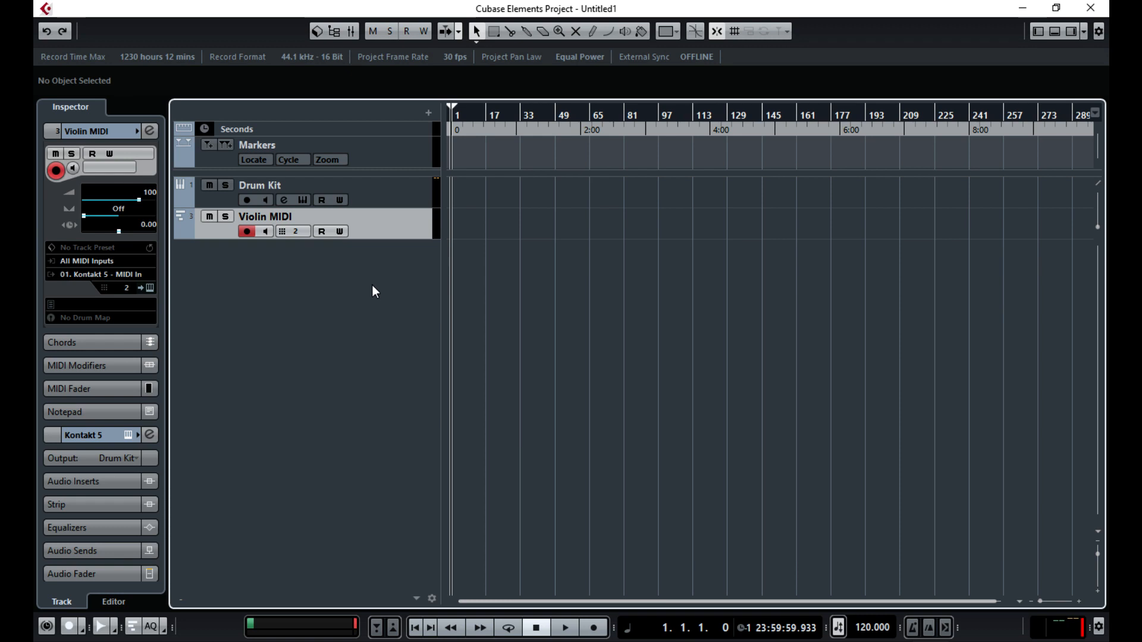
right_click(320, 269)
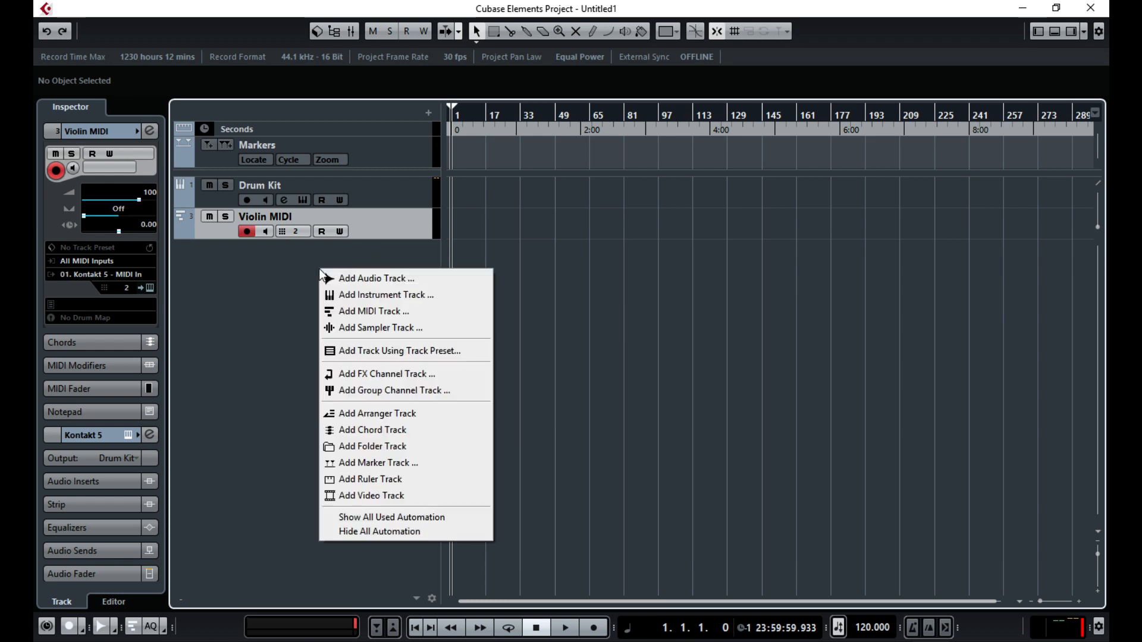
click(378, 279)
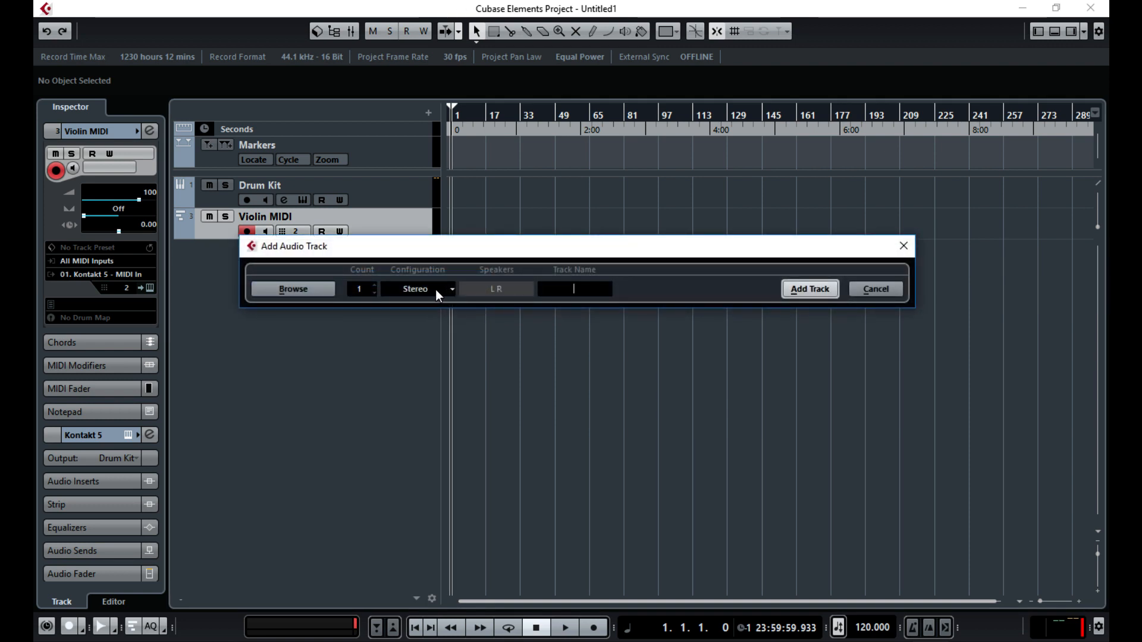
click(903, 246)
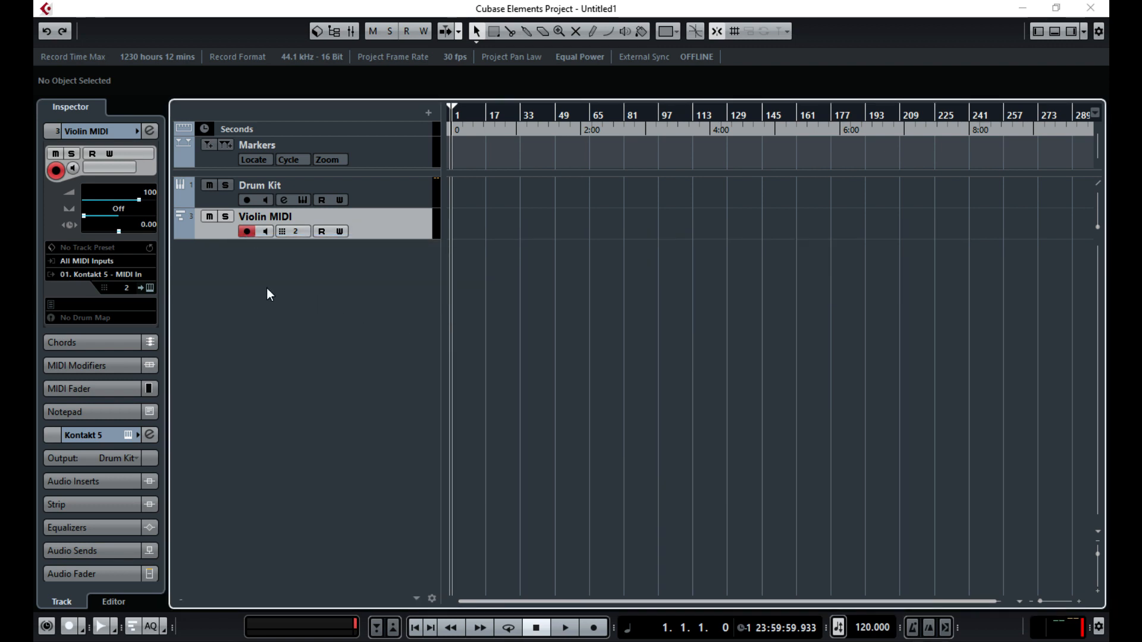
- Add one mono audio track named Bass and move it to the top of the track list, above Drum Kit
right_click(313, 292)
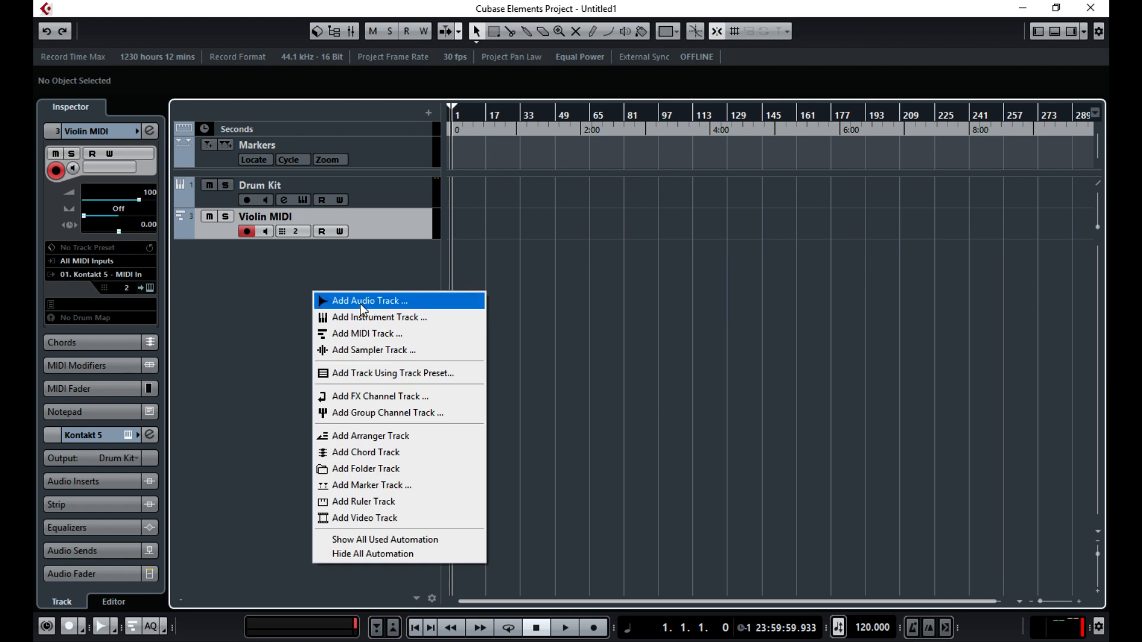
click(363, 304)
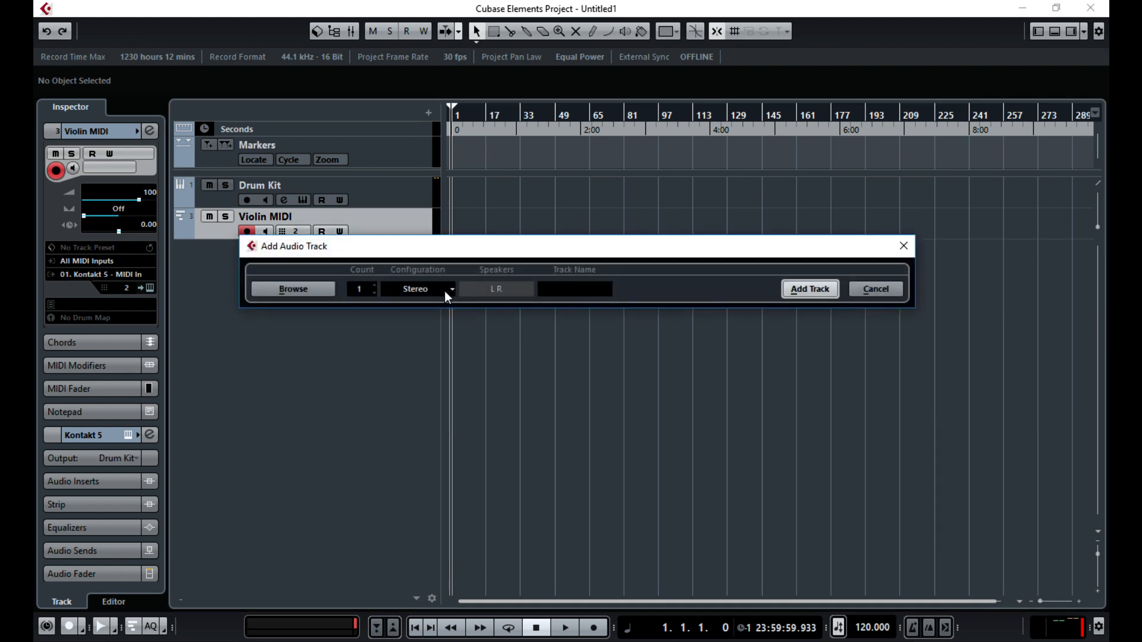
click(446, 290)
click(434, 304)
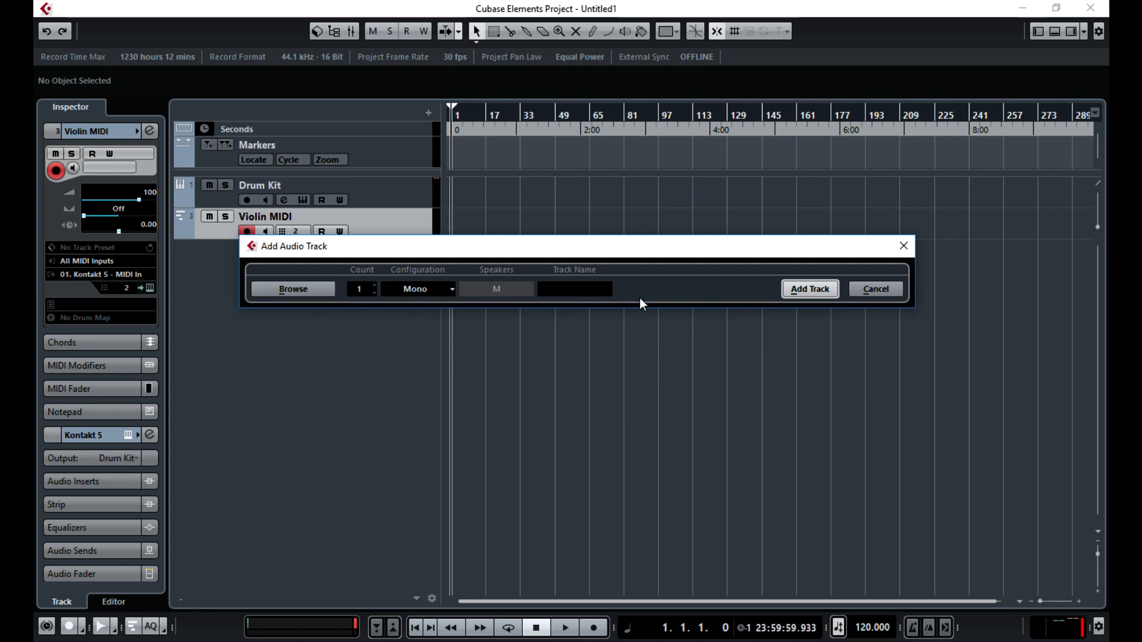
click(554, 294)
text(Bass)
click(799, 291)
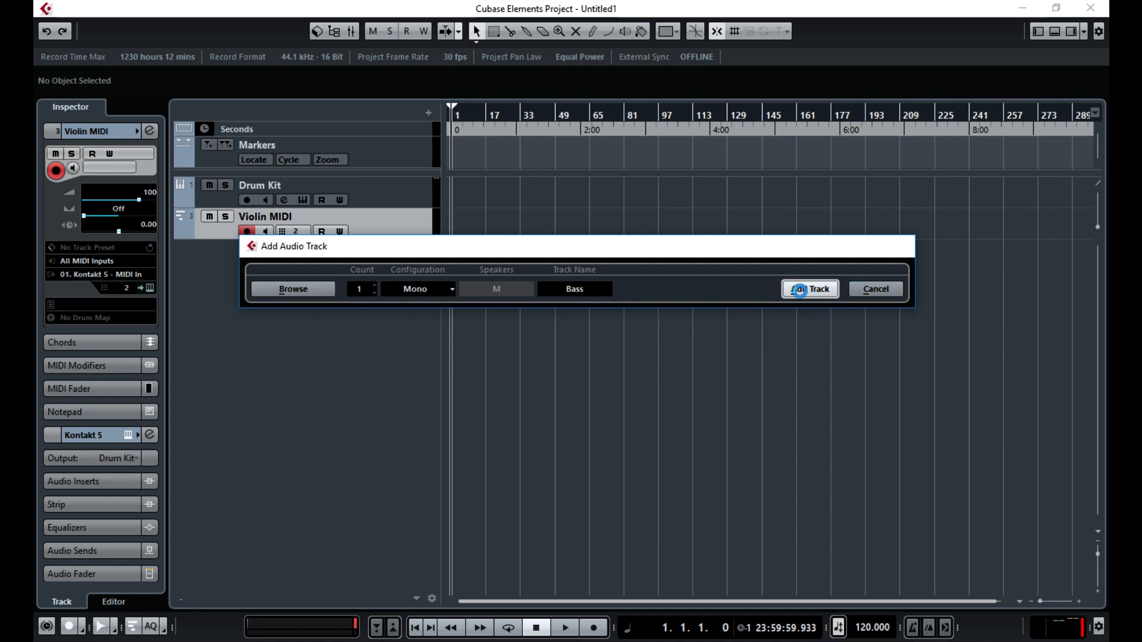
drag(385, 261, 386, 200)
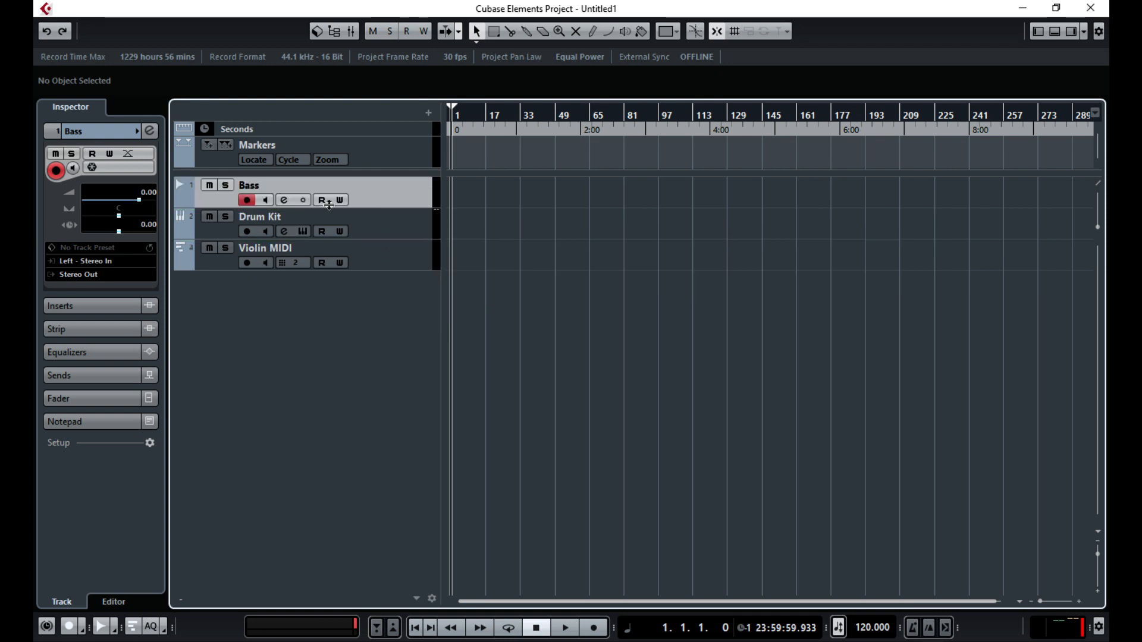
- Add two mono audio tracks at once with the track name Guitar
right_click(330, 318)
click(394, 325)
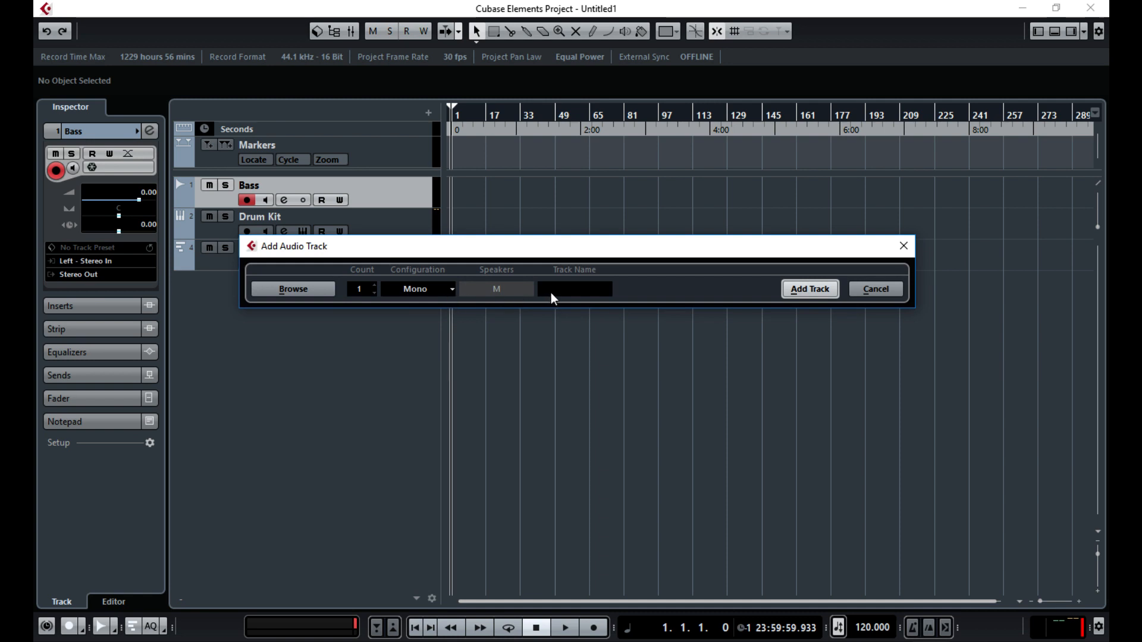
click(374, 286)
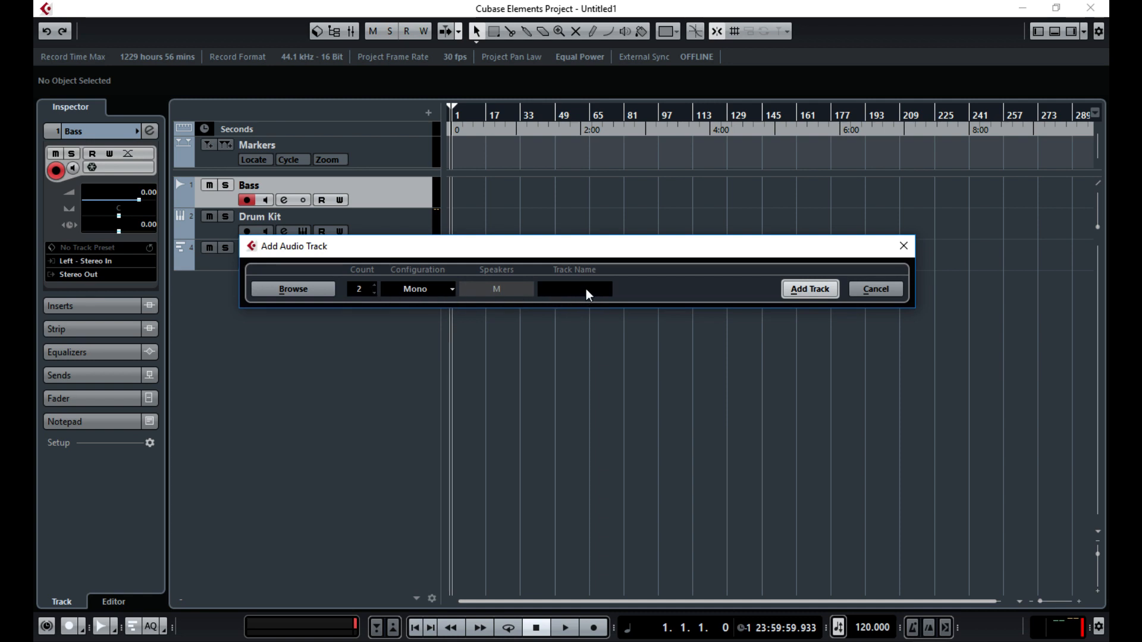
click(585, 291)
text(Guitar)
click(810, 289)
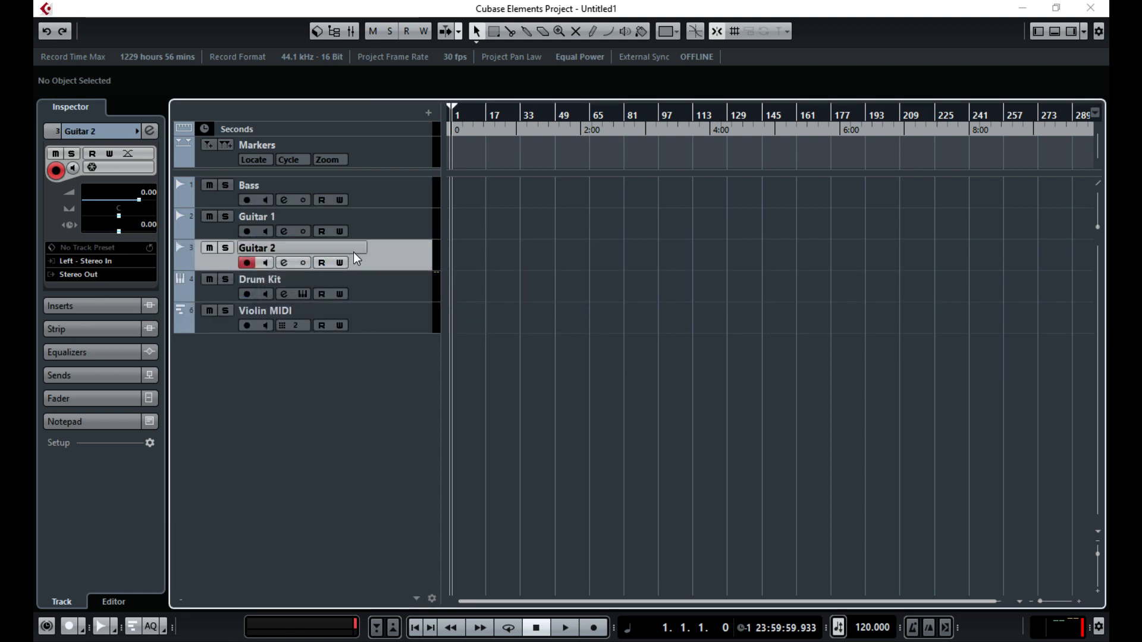
- Move the Guitar 1 and Guitar 2 tracks together above the Bass track
click(389, 223)
shift+click(393, 247)
drag(387, 219, 389, 189)
click(407, 198)
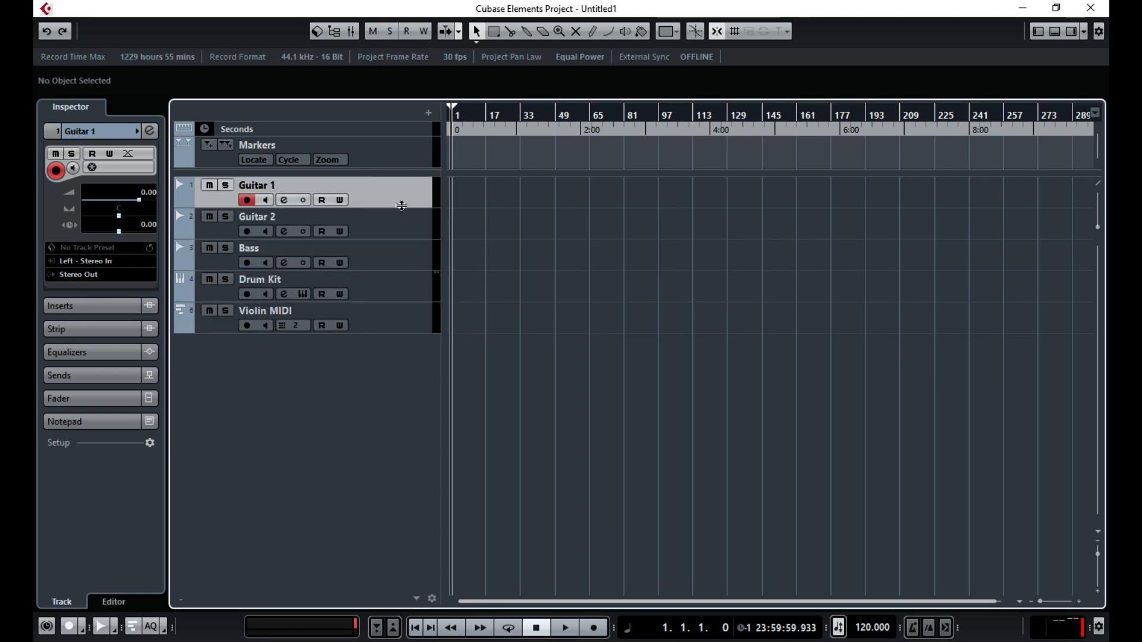
click(391, 227)
- Rename the Guitar 1 track as Guitar L and pan it fully left
double_click(269, 187)
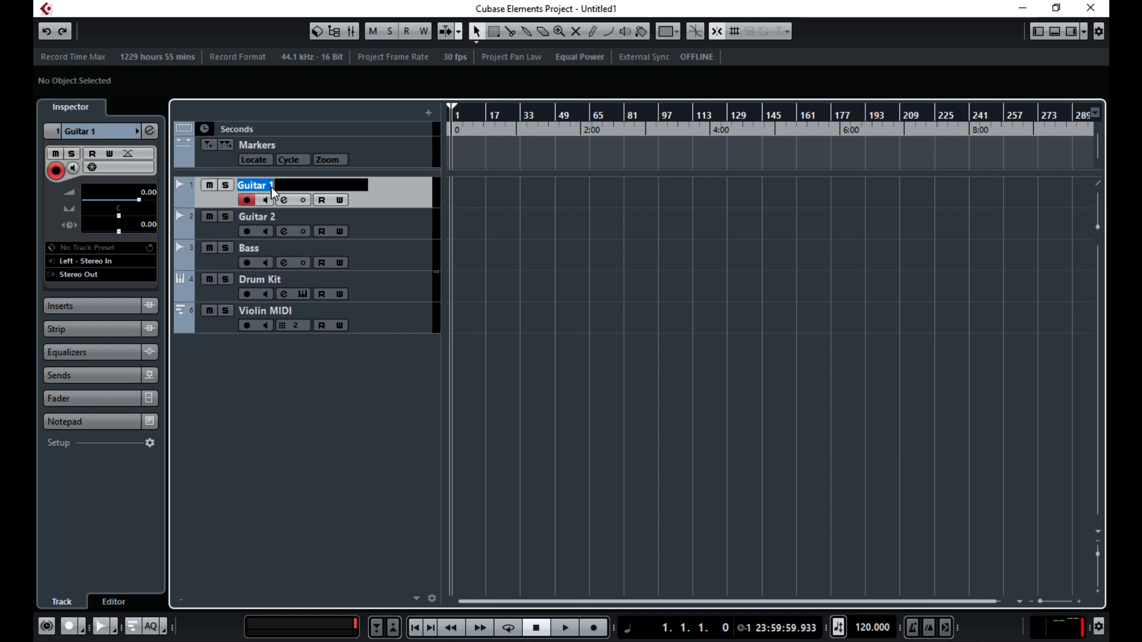
drag(275, 184, 270, 187)
text(L)
click(393, 192)
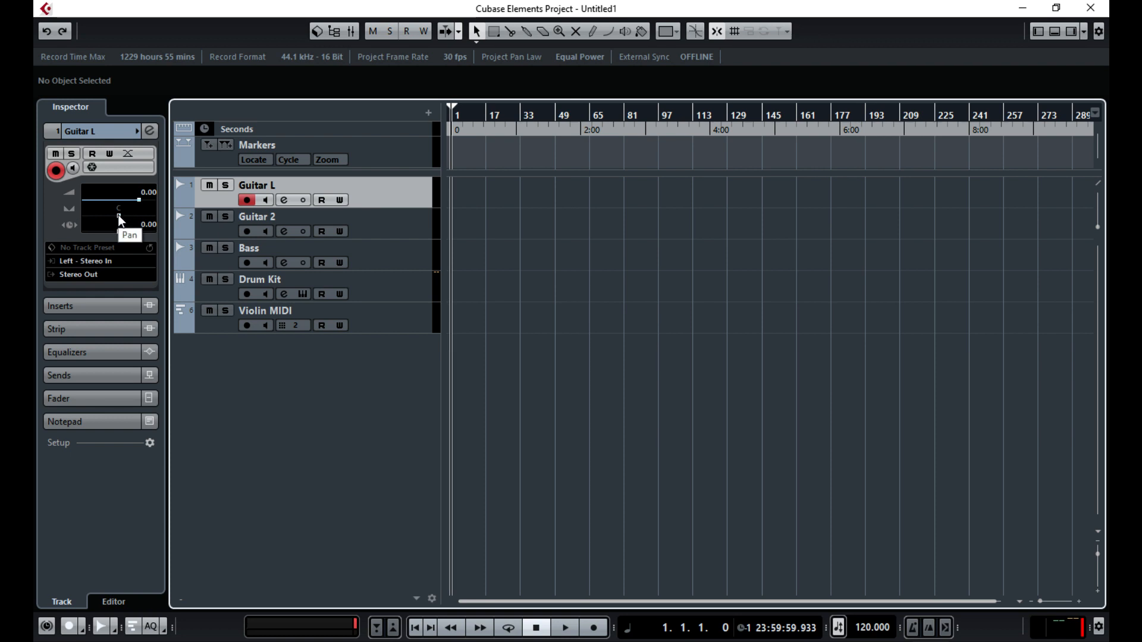
drag(118, 216, 82, 224)
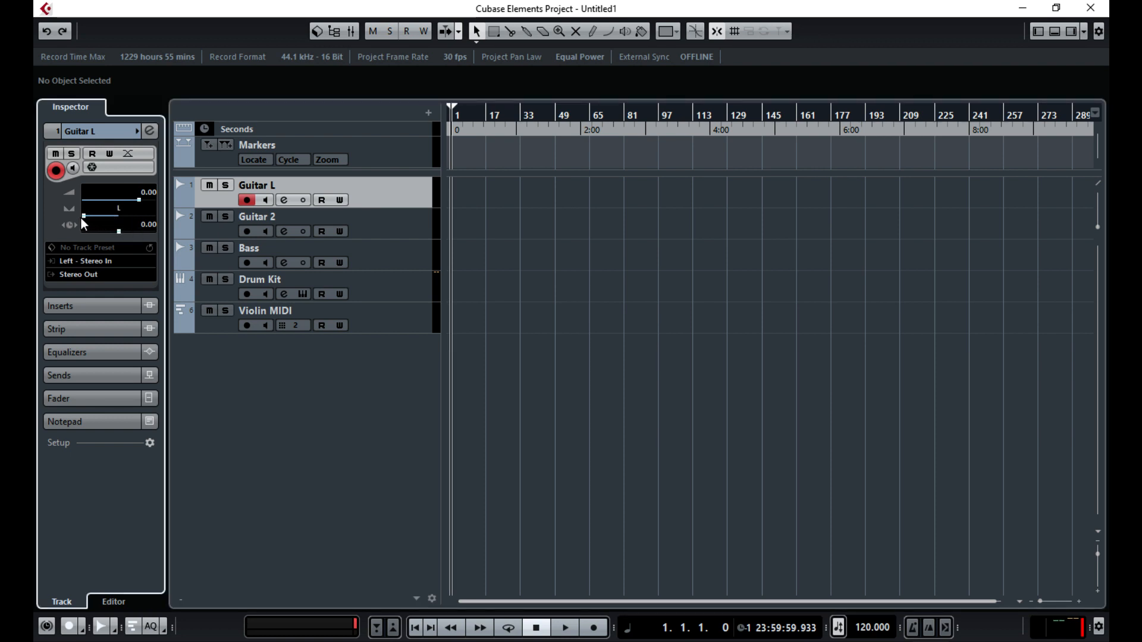
- Rename the Guitar 2 track as Guitar R and pan it fully right
click(377, 228)
double_click(280, 217)
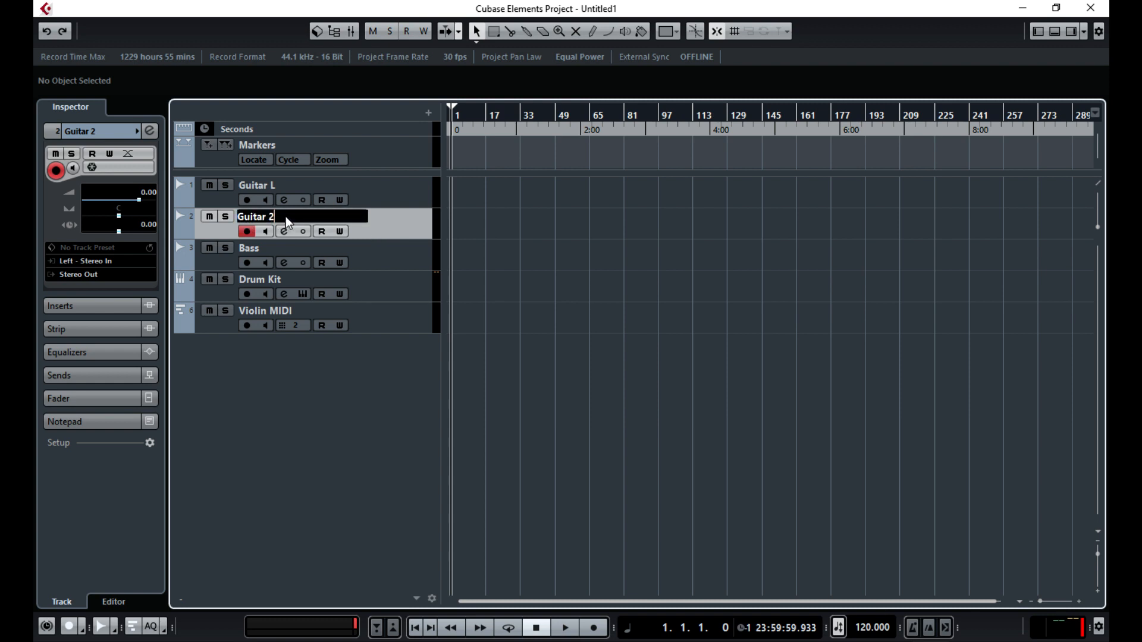
text(R)
key(Return)
drag(120, 214, 157, 218)
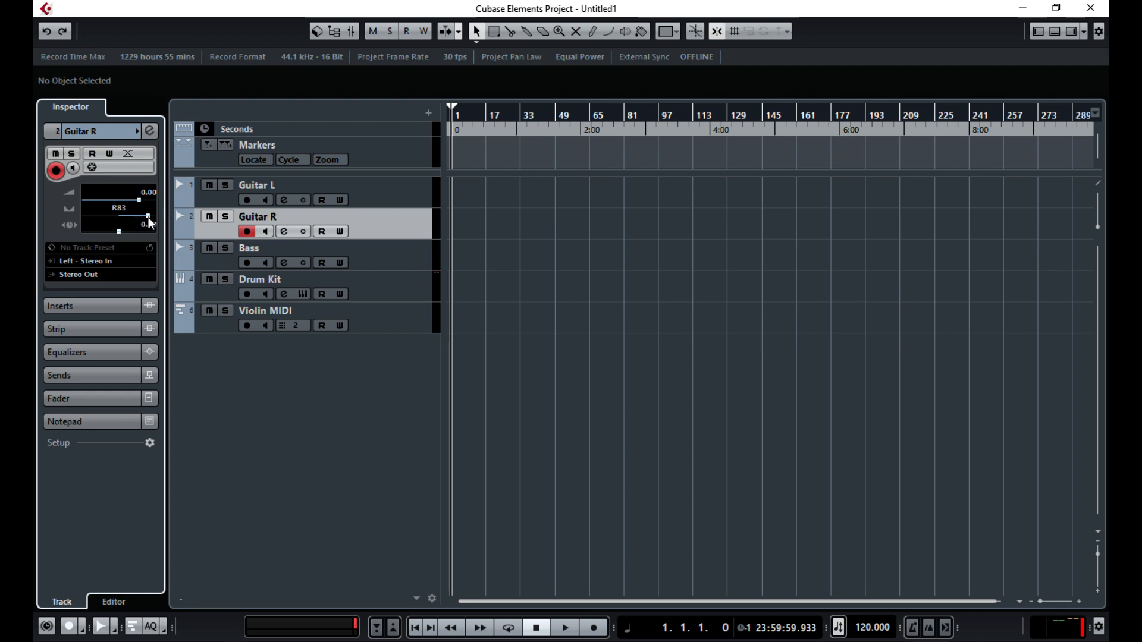
click(383, 381)
- Add a mono audio track named Guitar Solo and move it to the top of the track list, above Guitar L
click(385, 186)
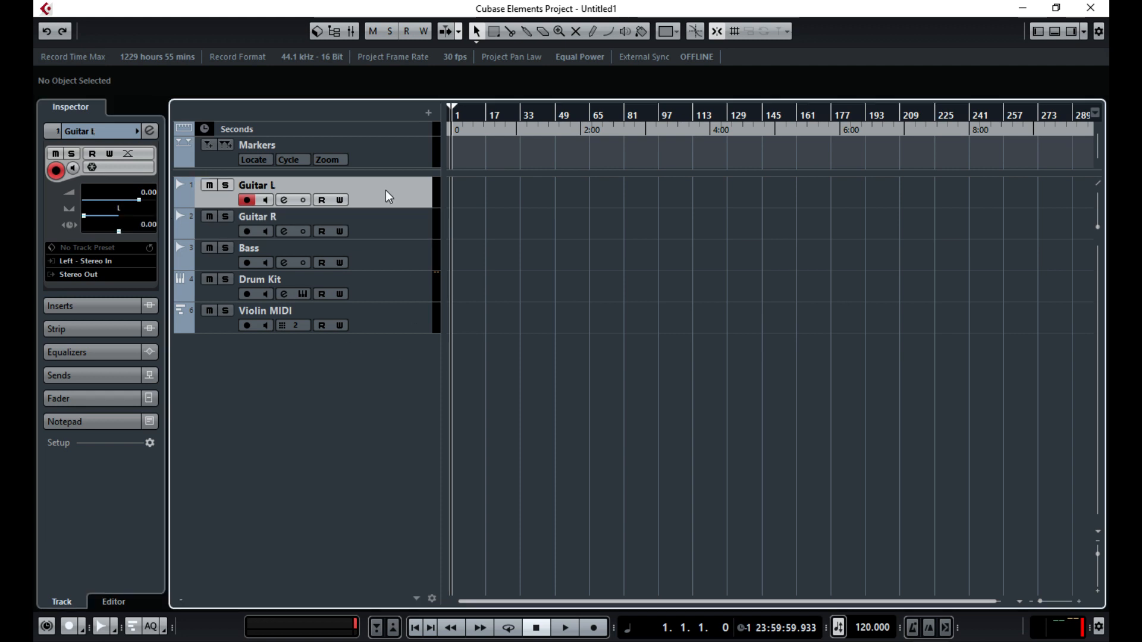
right_click(386, 190)
mouse_move(441, 201)
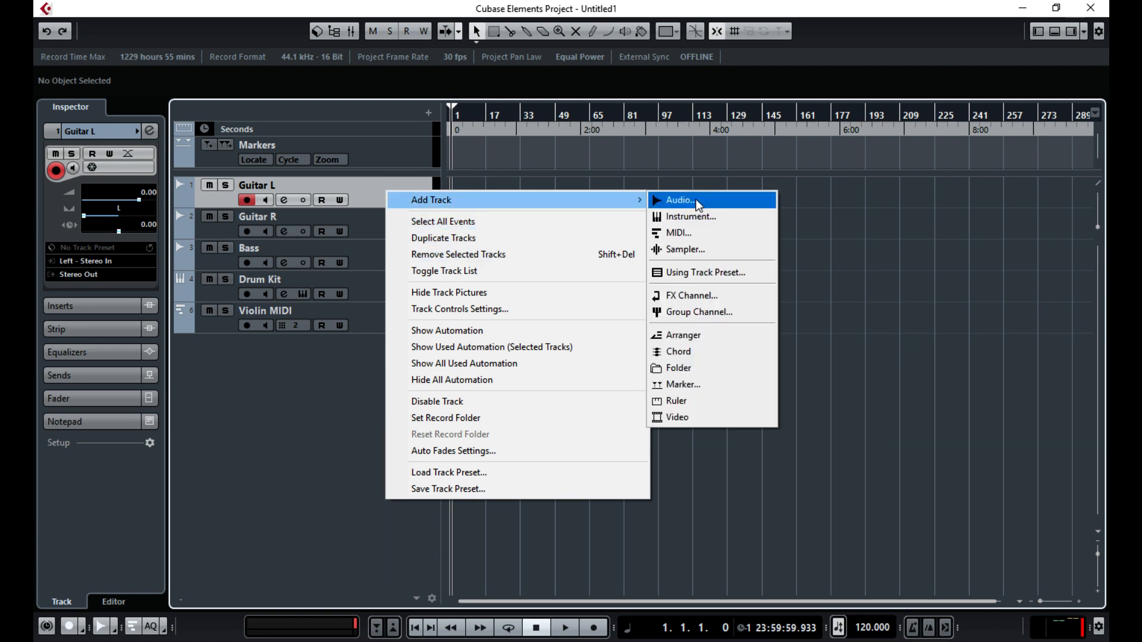
click(679, 200)
click(548, 290)
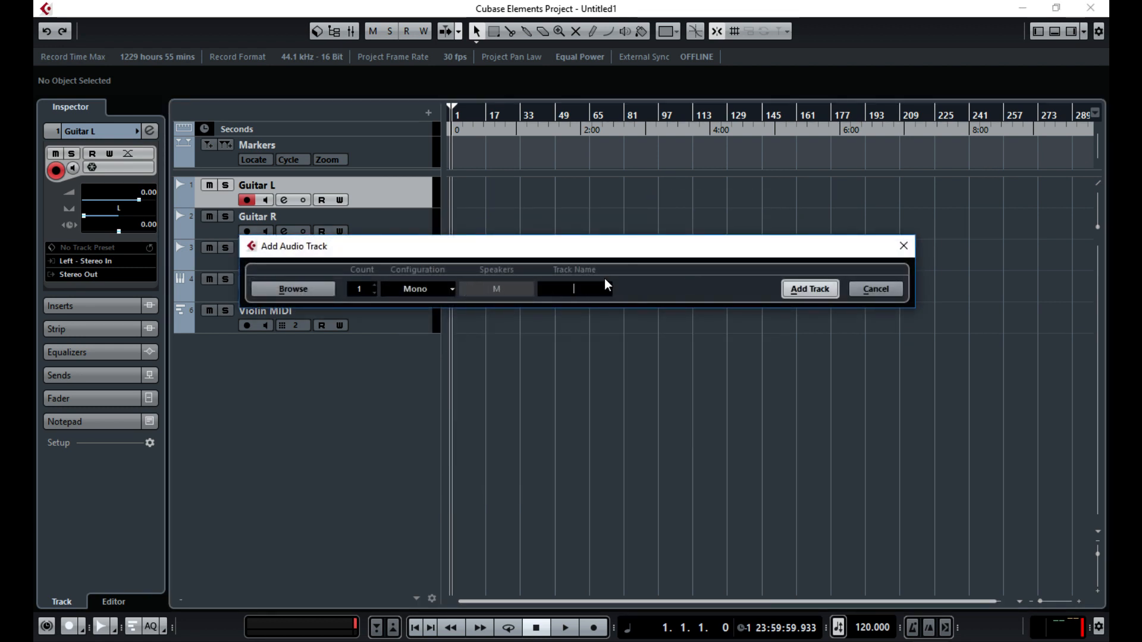
text(Guitar Solo)
click(819, 289)
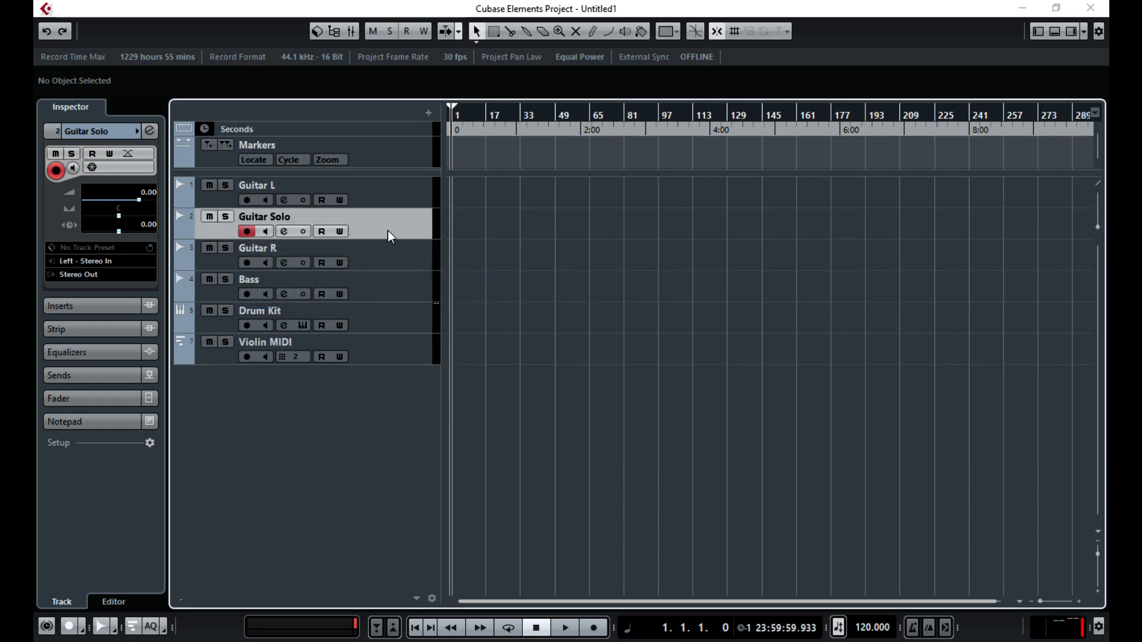
drag(387, 231, 383, 194)
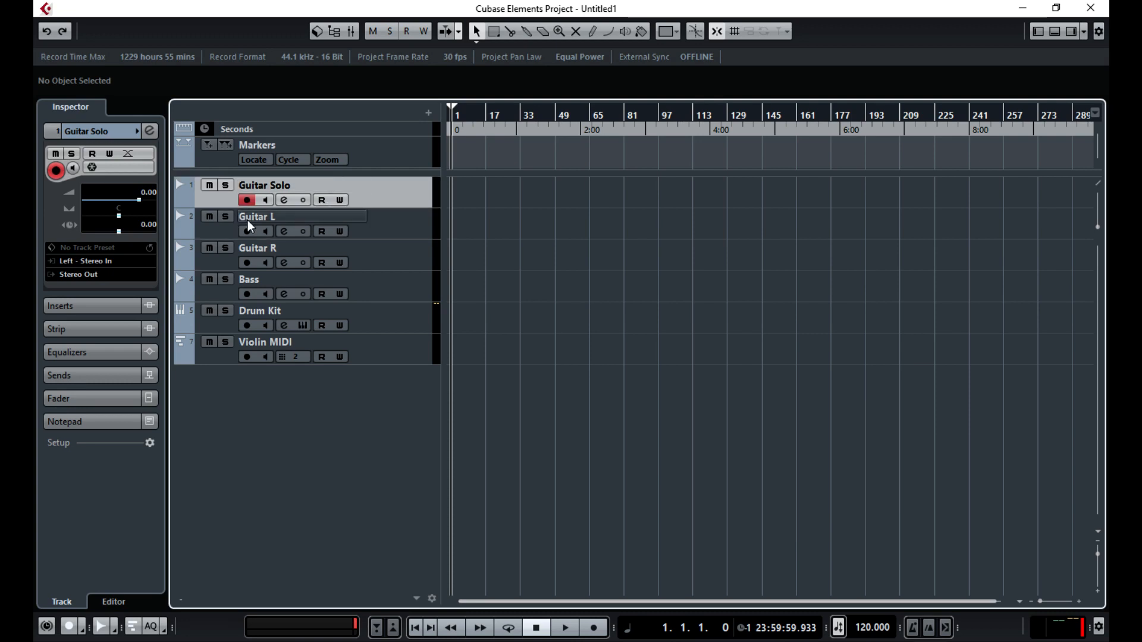
- Check the panning and input routing of the Guitar L and Guitar R tracks in the Inspector
click(384, 235)
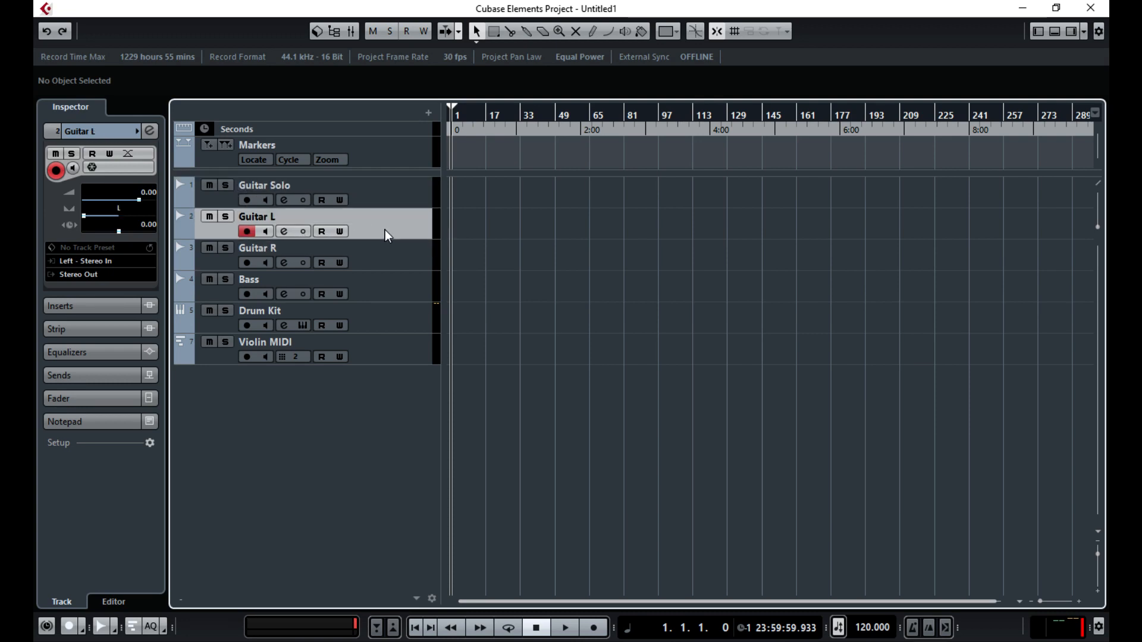
click(391, 262)
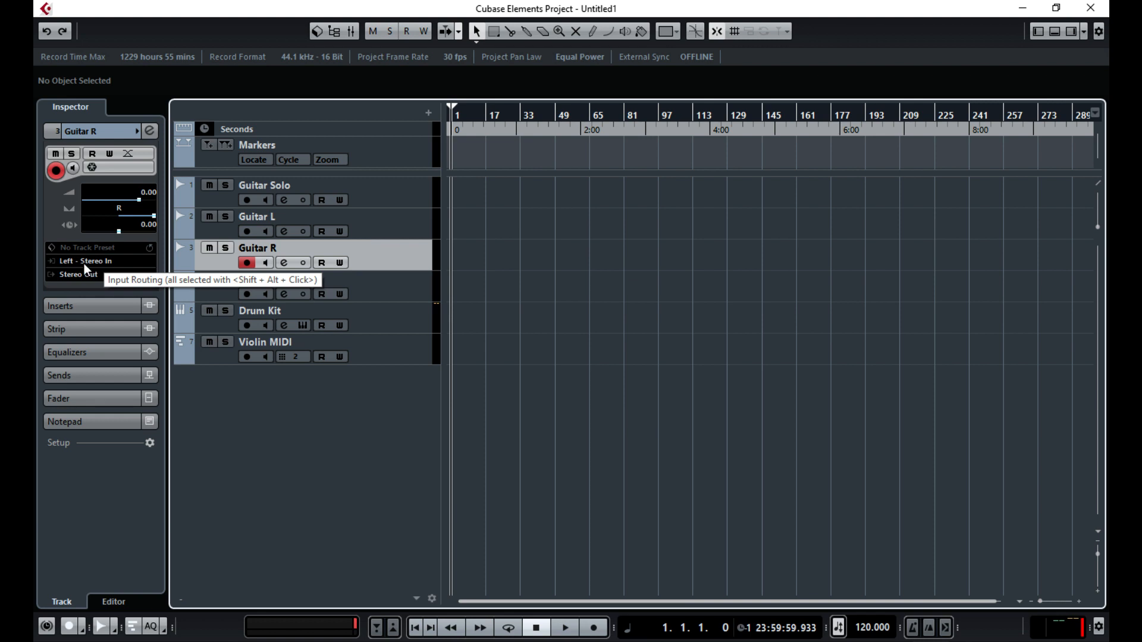
- Set the input routing of the Guitar Solo and Guitar L tracks to the Right channel of Stereo In
click(382, 191)
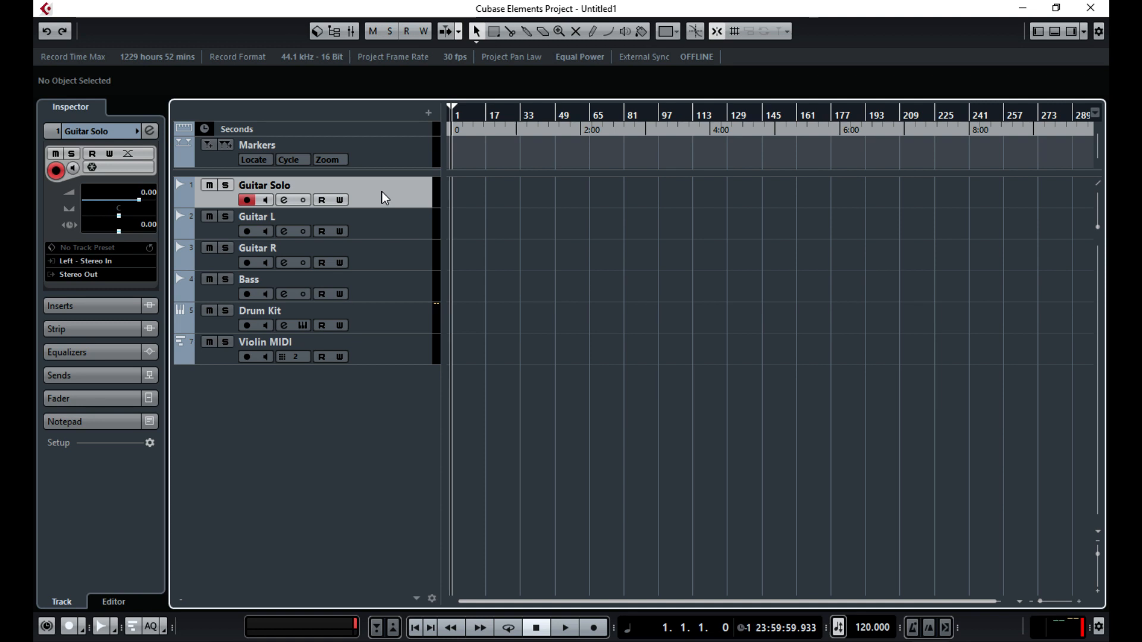
click(94, 260)
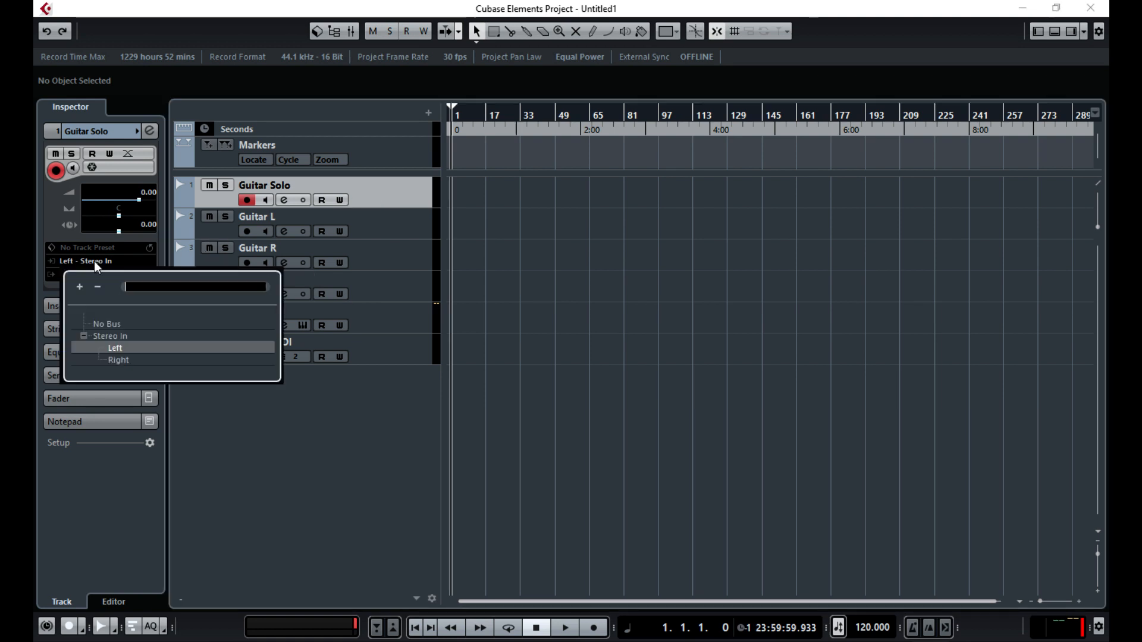
click(124, 361)
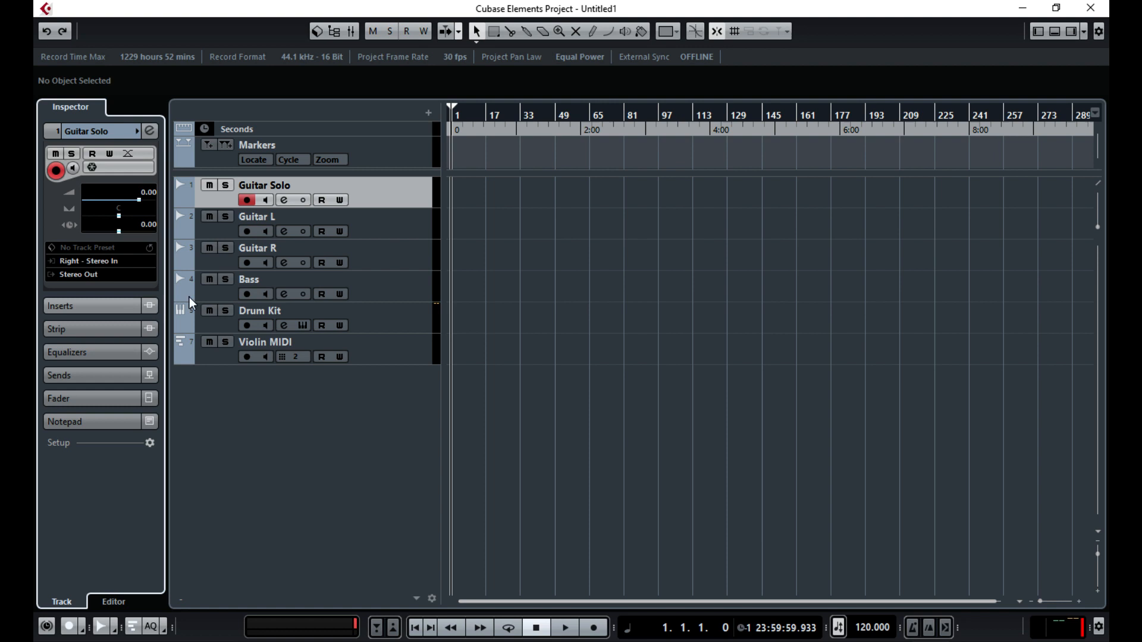
click(373, 226)
click(83, 261)
click(119, 358)
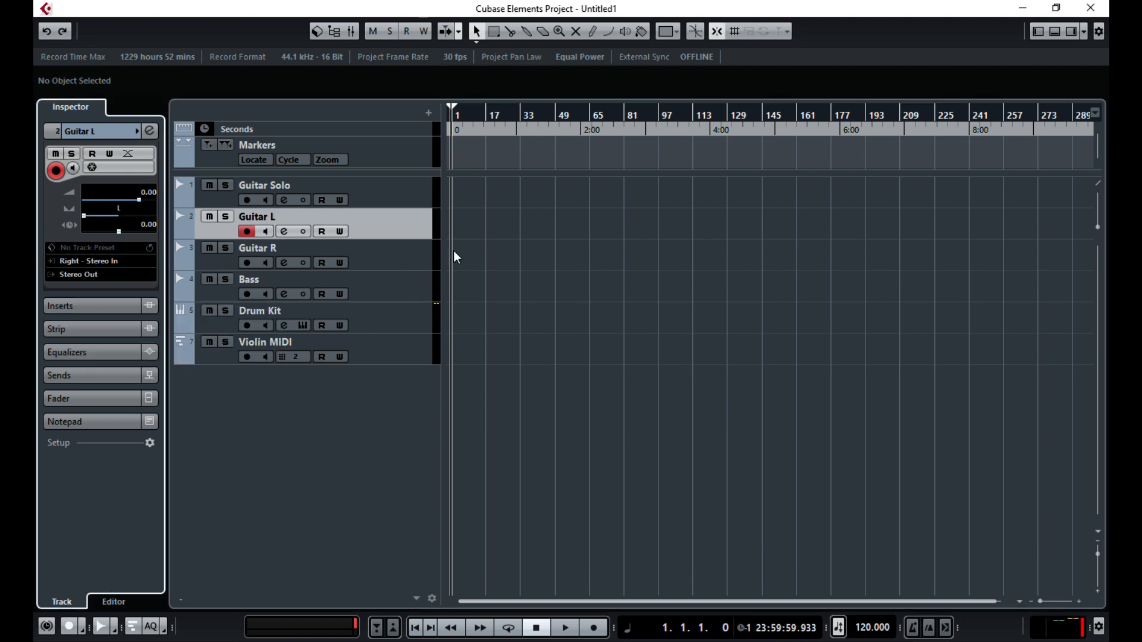
- Set the input routing of the Guitar R and Bass tracks to the Right channel of Stereo In
click(356, 262)
click(93, 261)
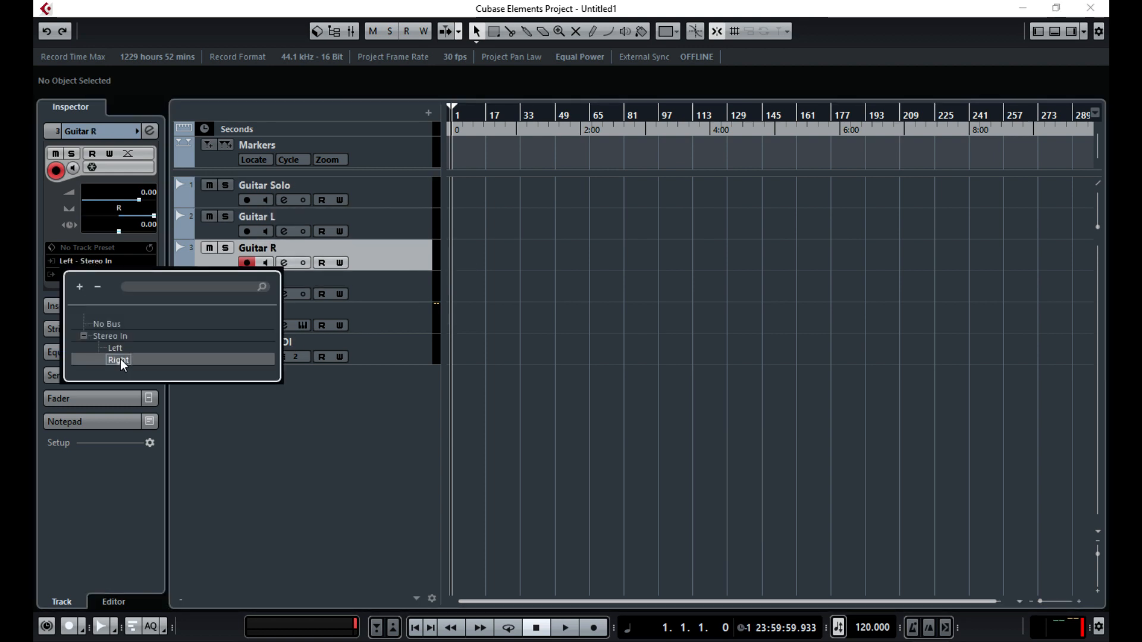
click(120, 358)
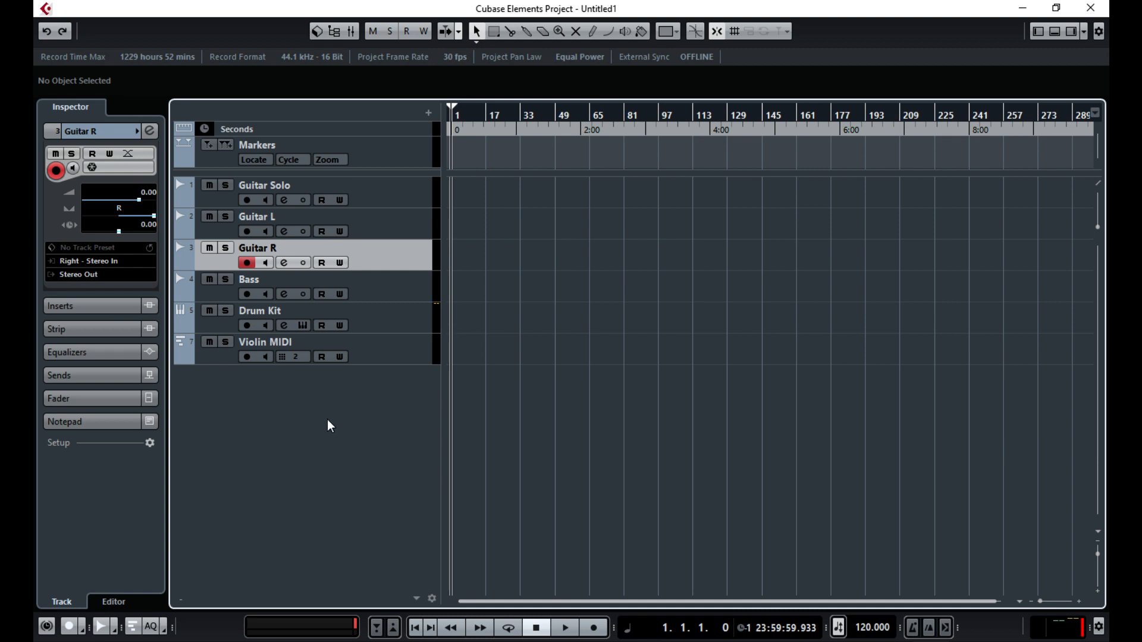
click(391, 306)
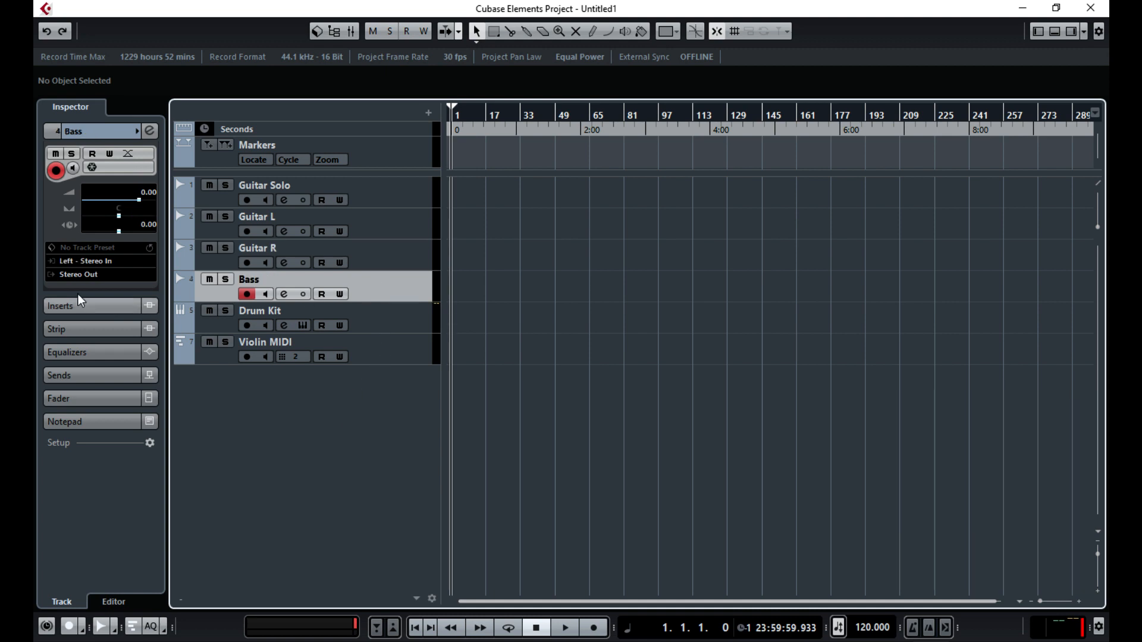
click(91, 261)
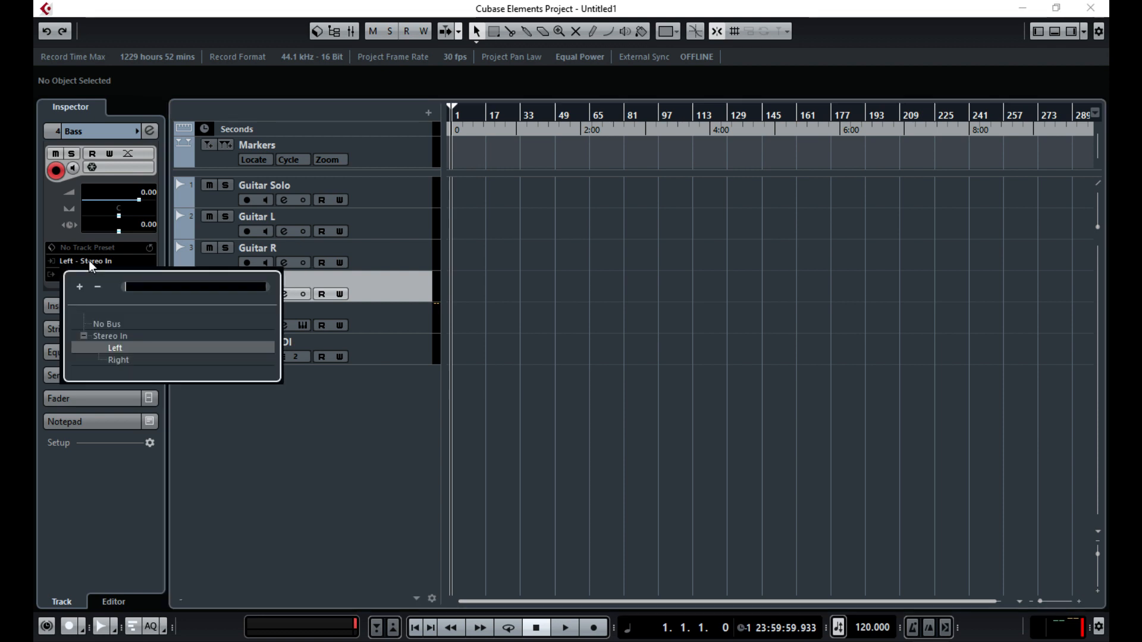
click(120, 359)
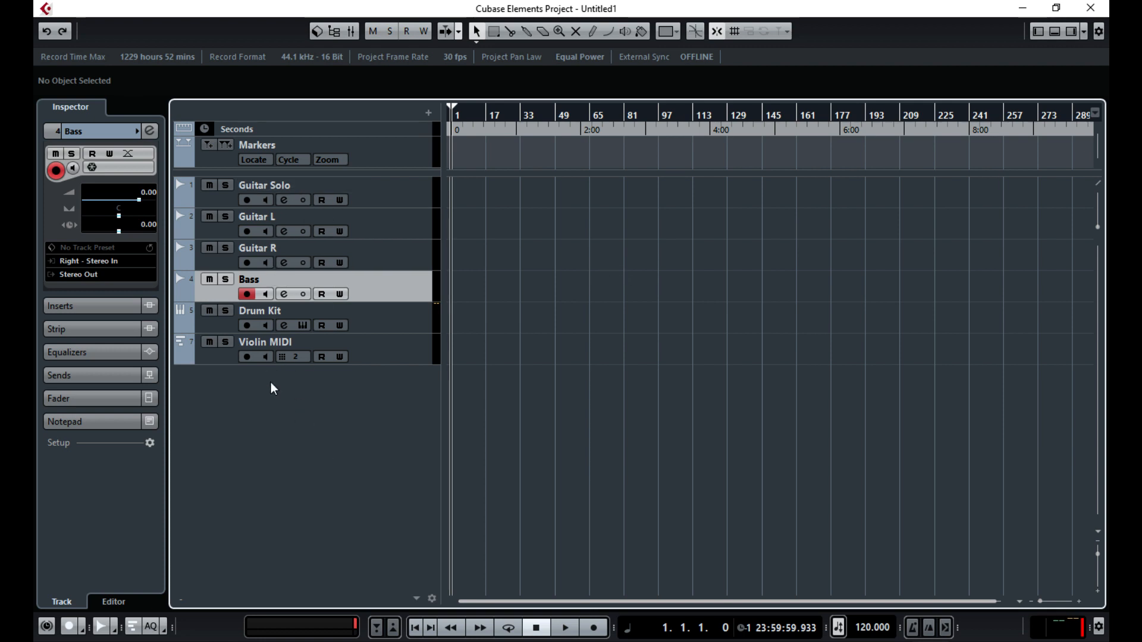
- Assign the Percussion color to the Drum Kit track and the Strings color to the Violin MIDI track
click(389, 318)
click(677, 34)
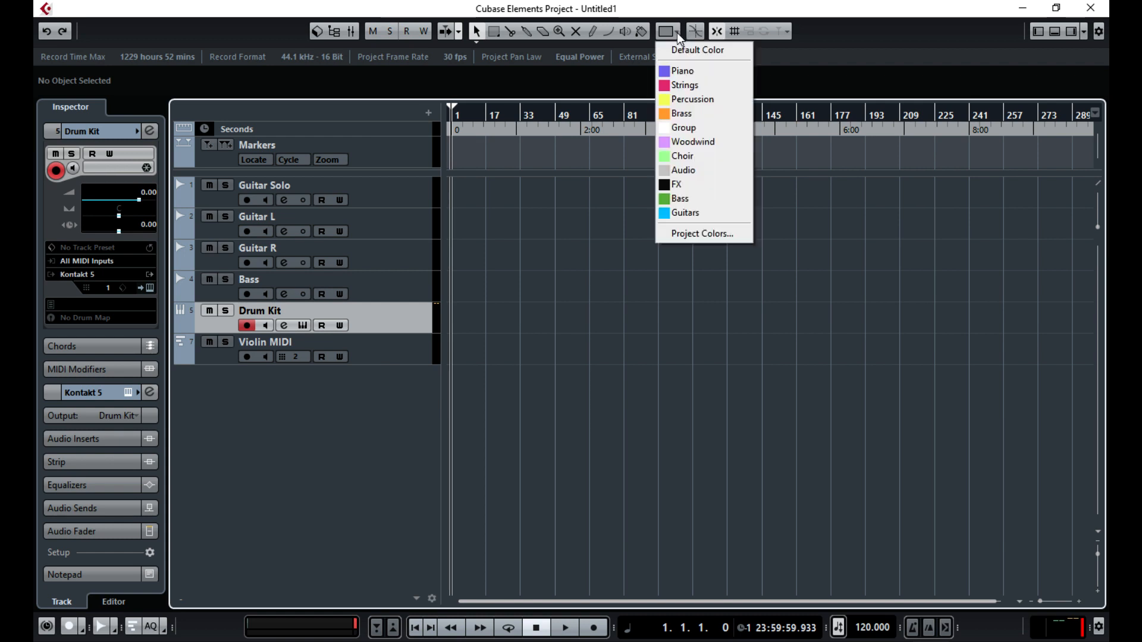
click(684, 98)
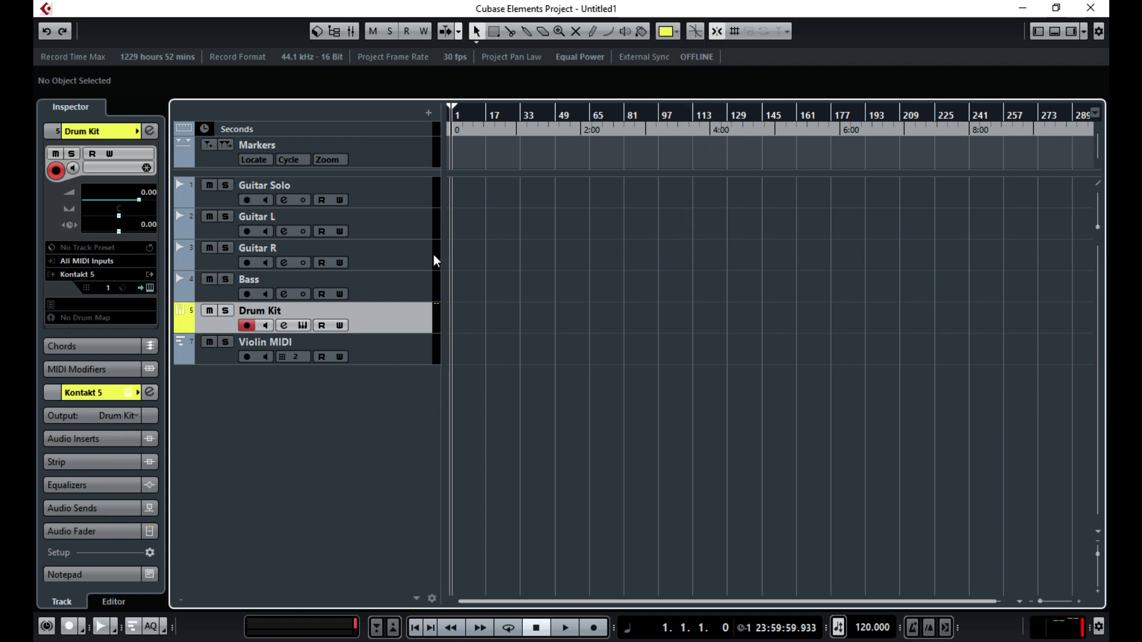
click(379, 348)
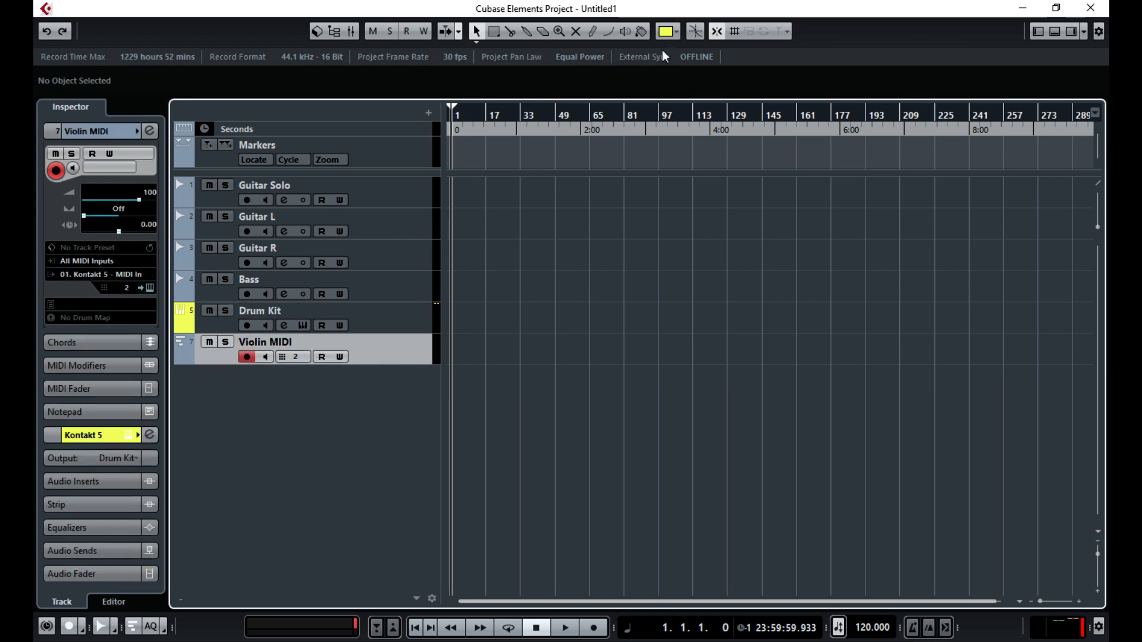
click(677, 33)
click(679, 85)
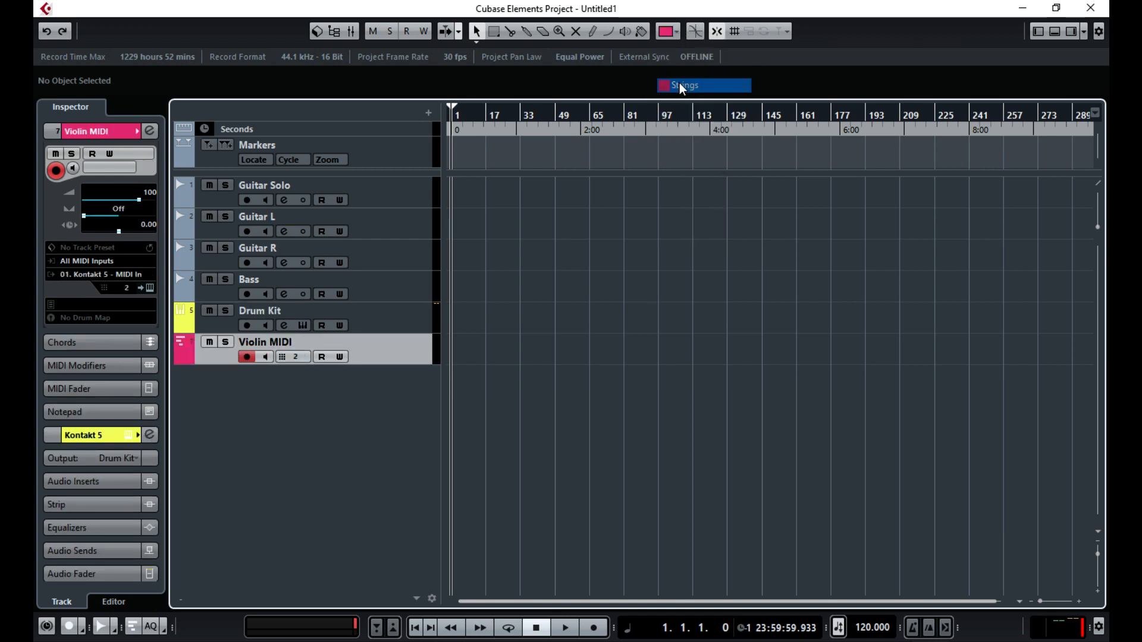
- Assign the Bass color to the Bass track
click(379, 281)
click(674, 33)
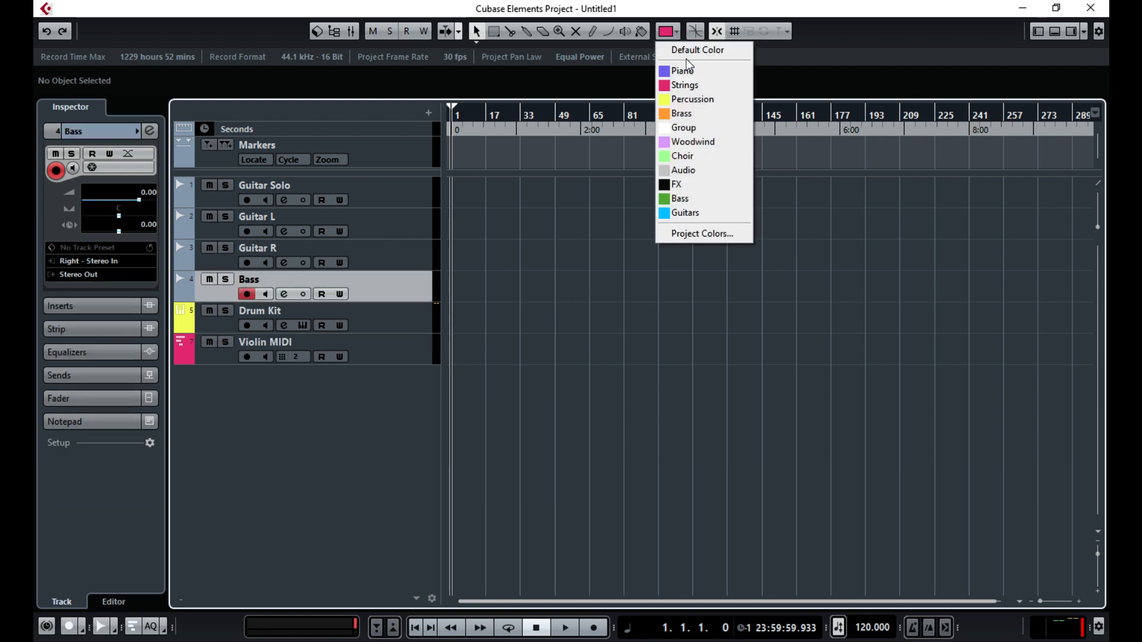
click(693, 198)
- Assign the Guitars color to the Guitar Solo, Guitar L and Guitar R tracks together
click(401, 255)
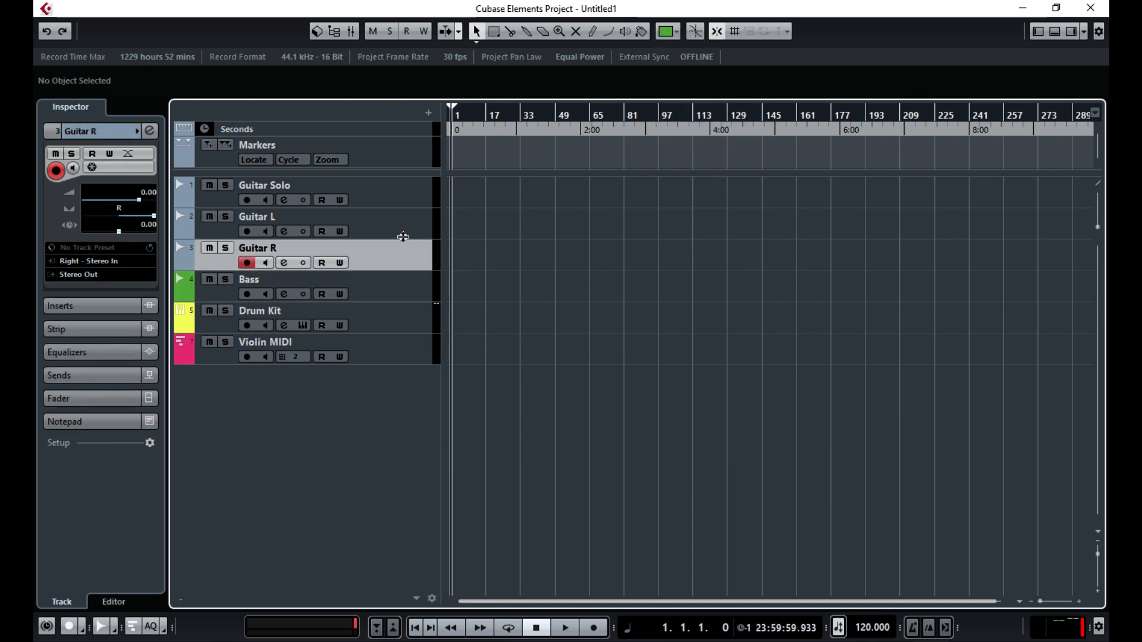
ctrl+click(398, 223)
ctrl+click(398, 194)
click(681, 32)
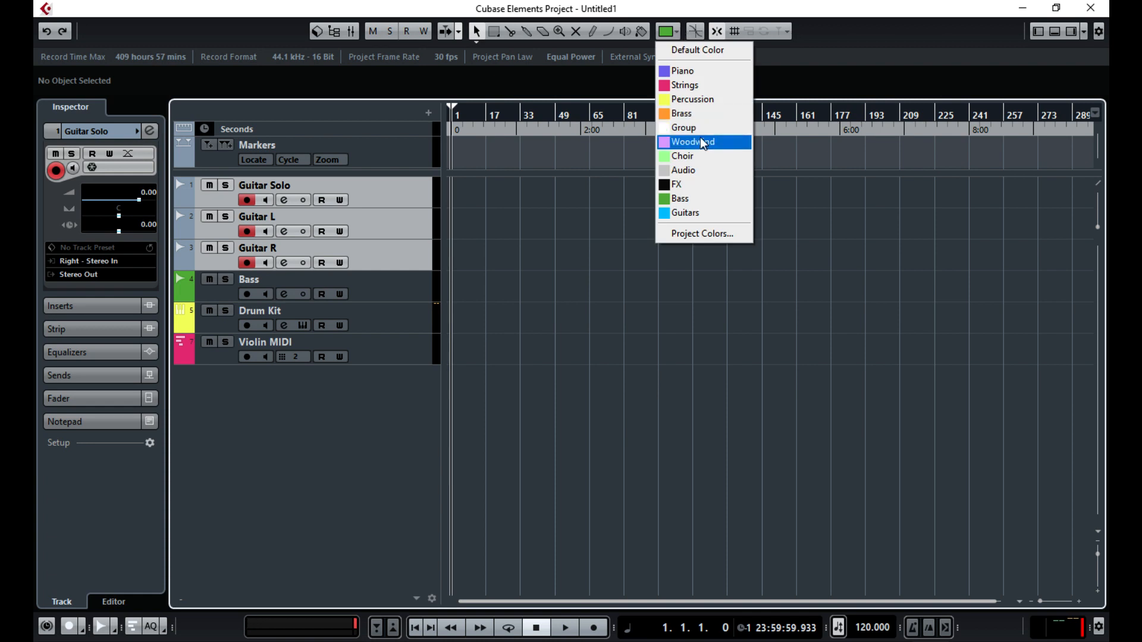
click(695, 213)
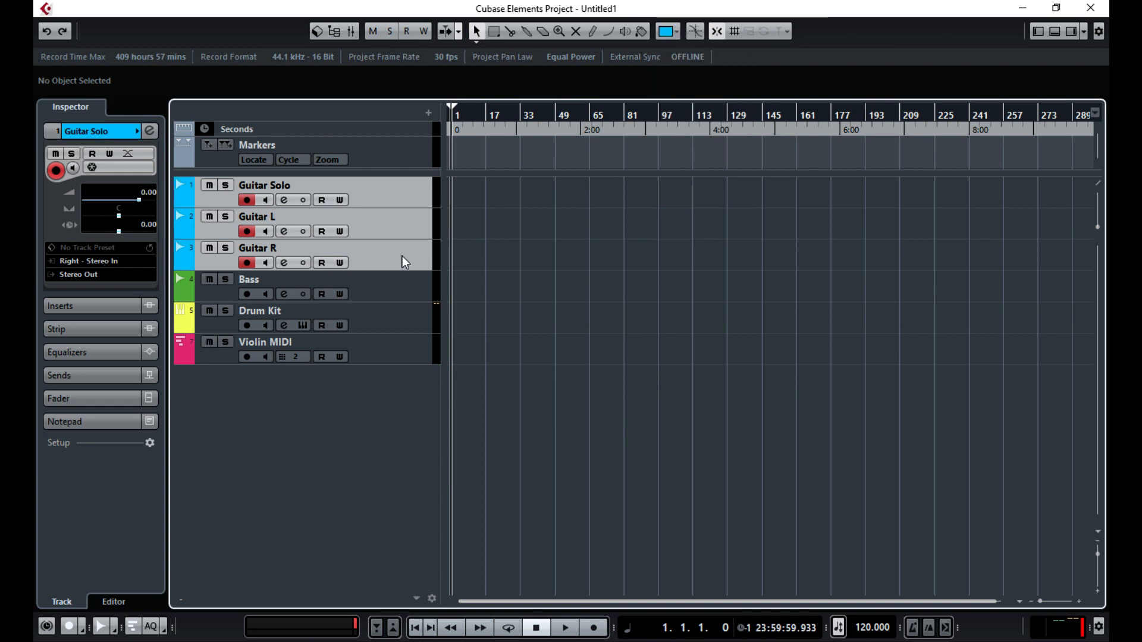
- Check the toolbar's display options for the Color Menu entry
click(396, 232)
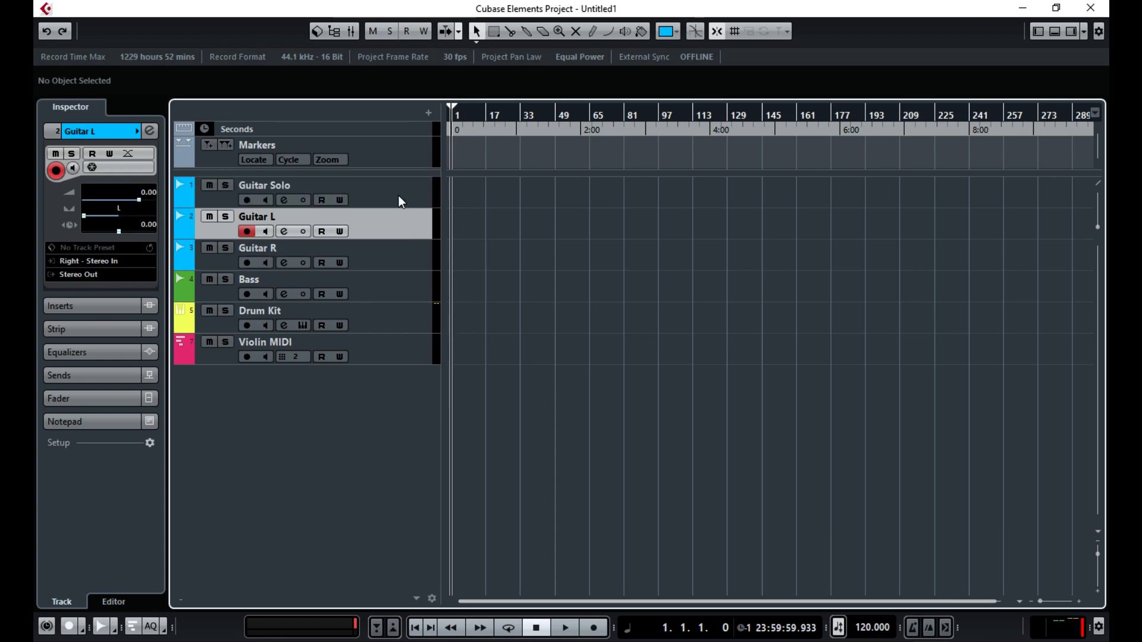
click(397, 195)
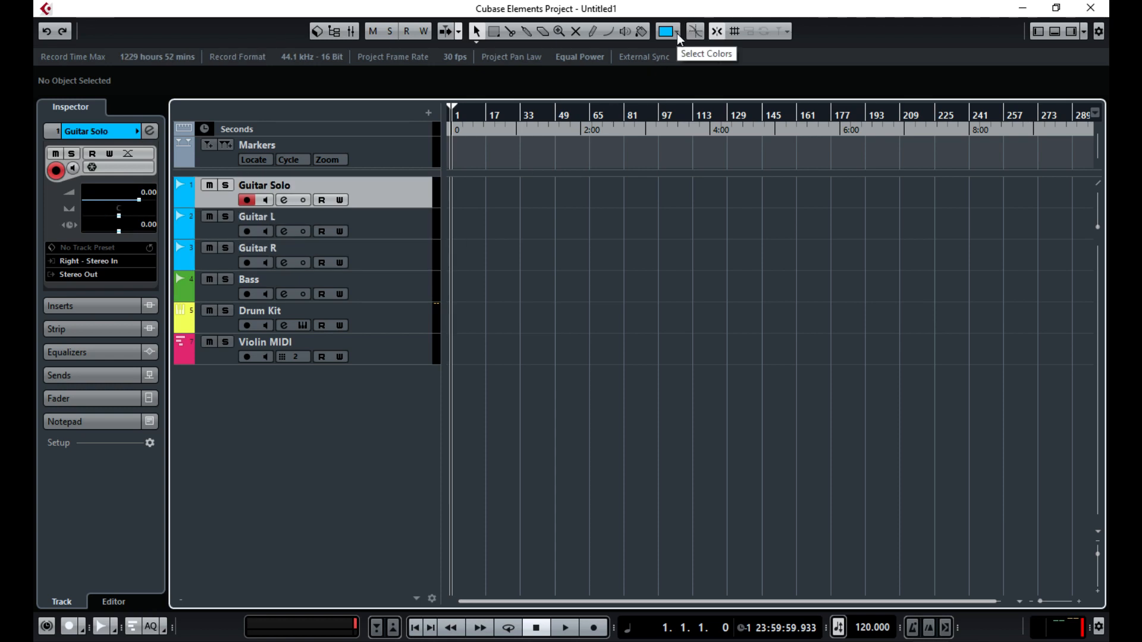
right_click(818, 31)
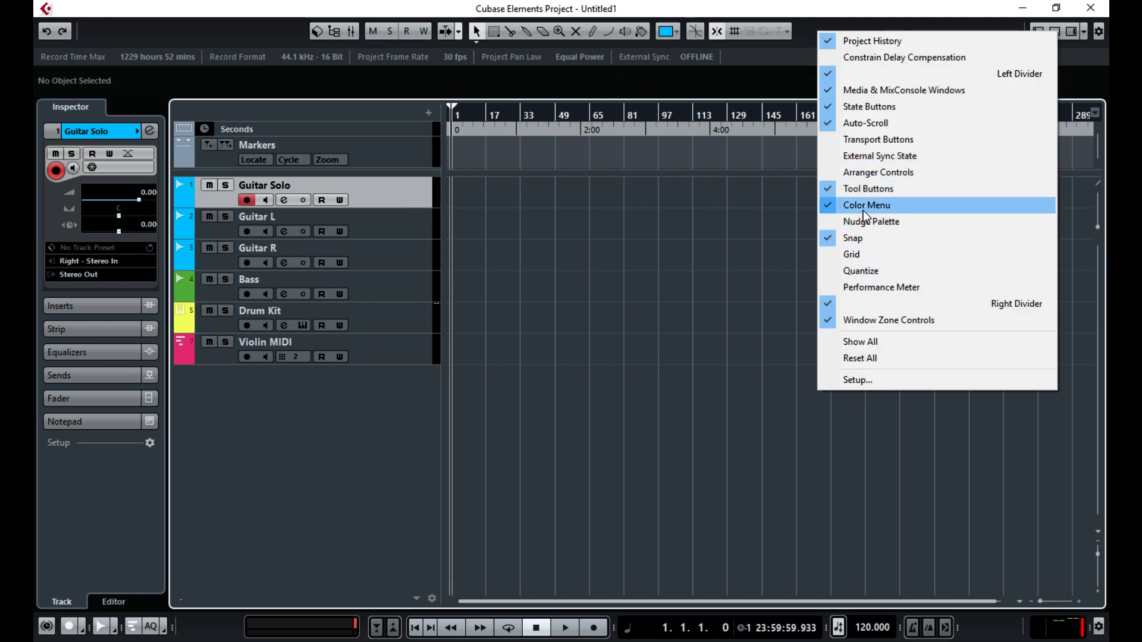
click(802, 27)
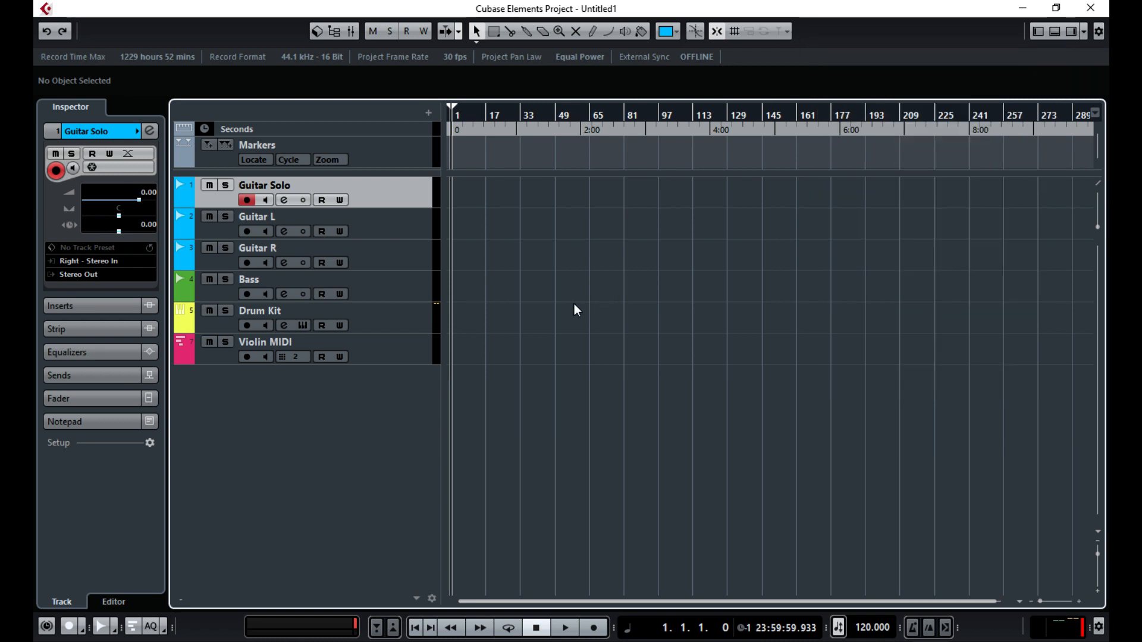
- Show the VST Instruments rack and add one instrument track that uses Massive
click(1071, 32)
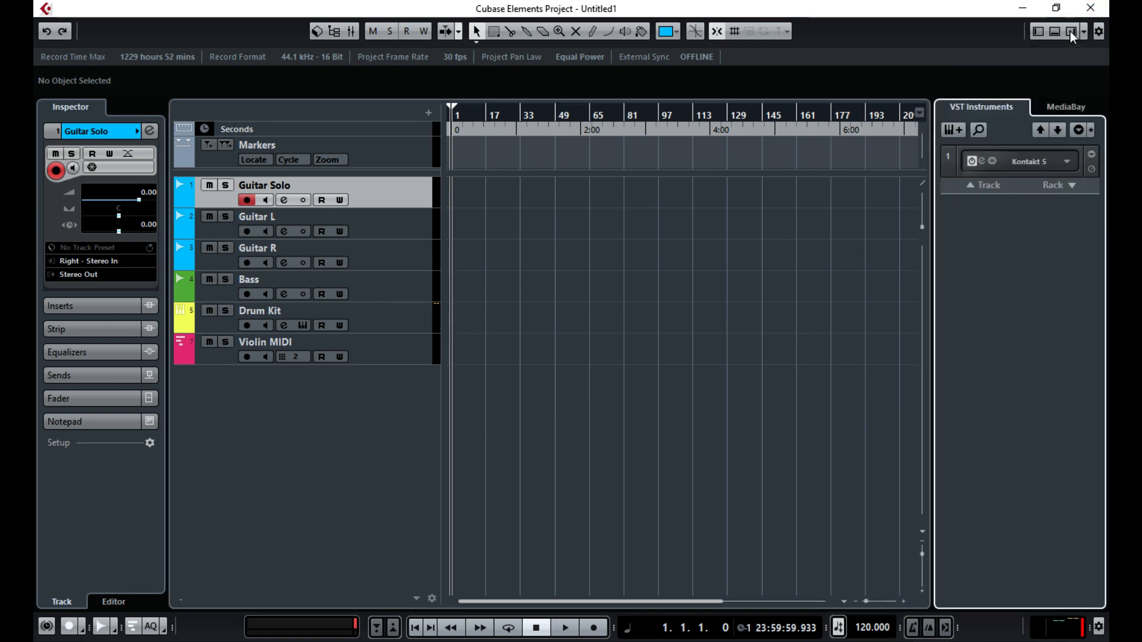
click(954, 130)
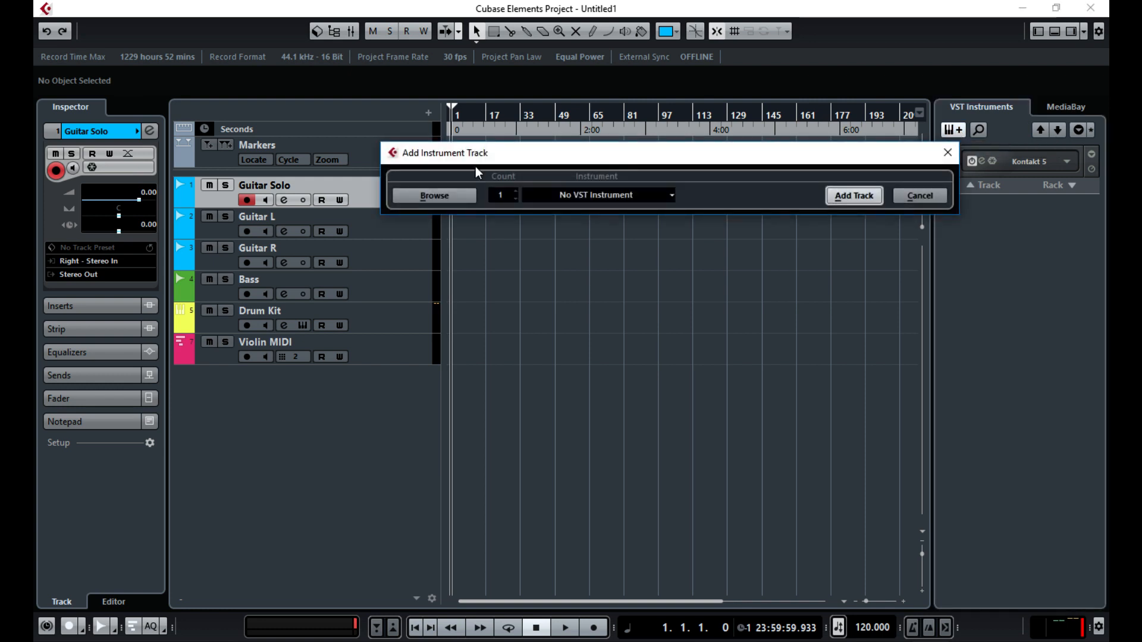
click(601, 196)
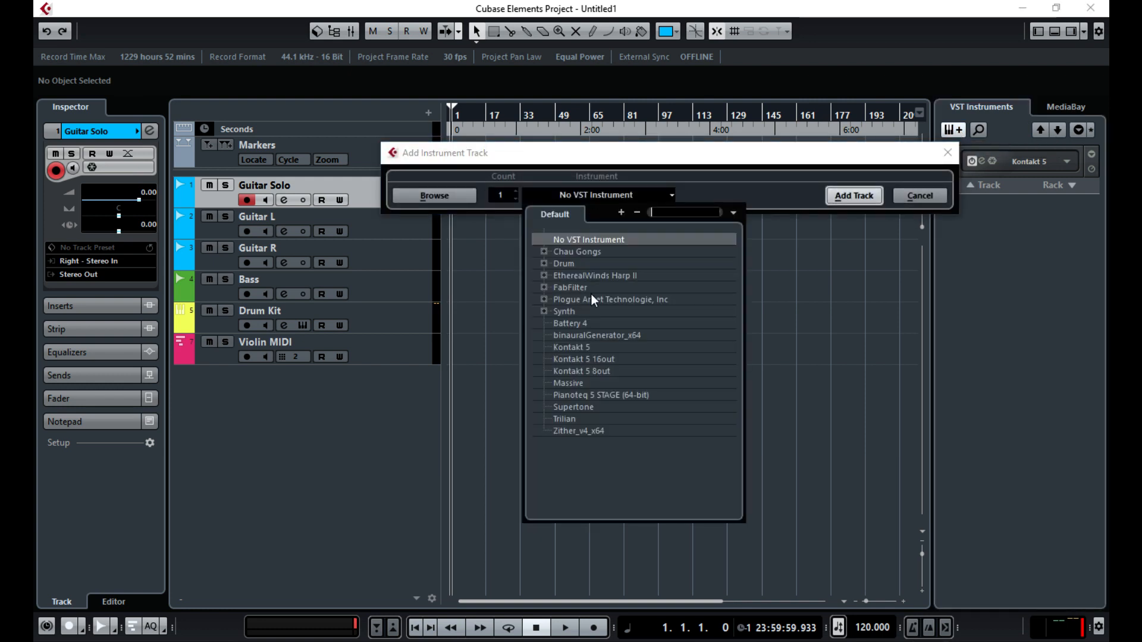
click(568, 384)
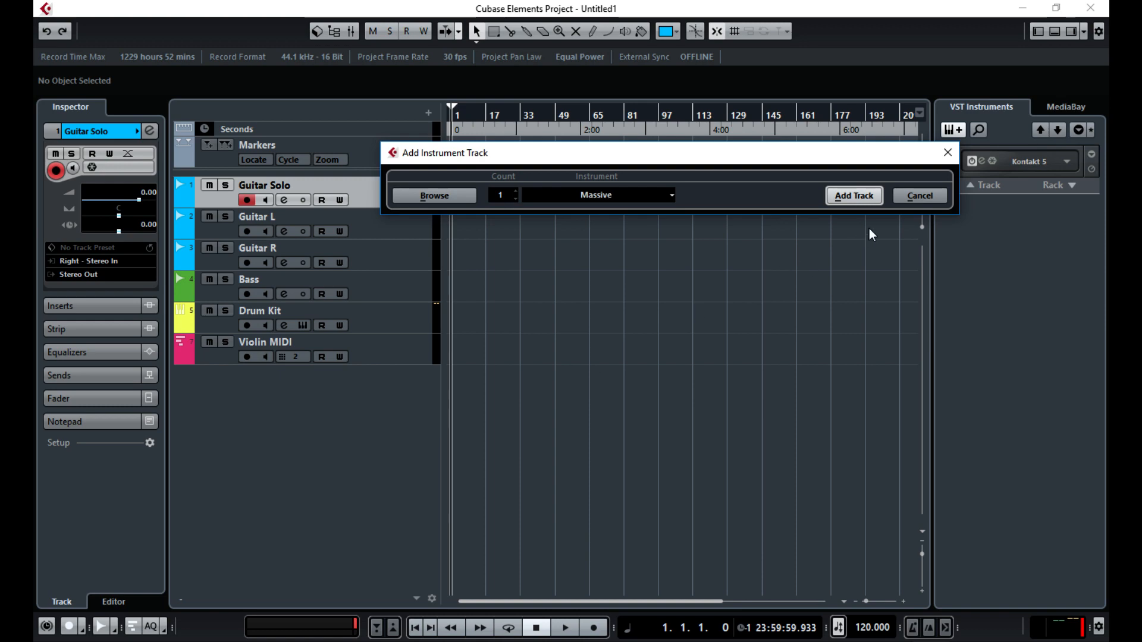
click(851, 196)
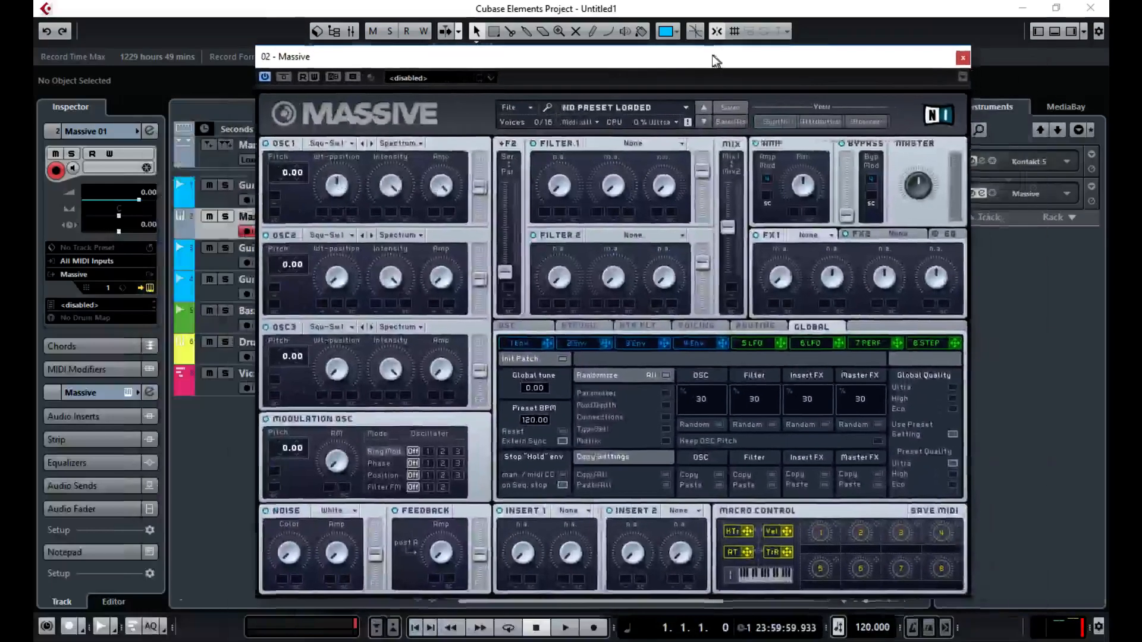
- Filter Massive's sound browser to the Synth Pad type and load the Big And Blue preset
drag(711, 55, 671, 56)
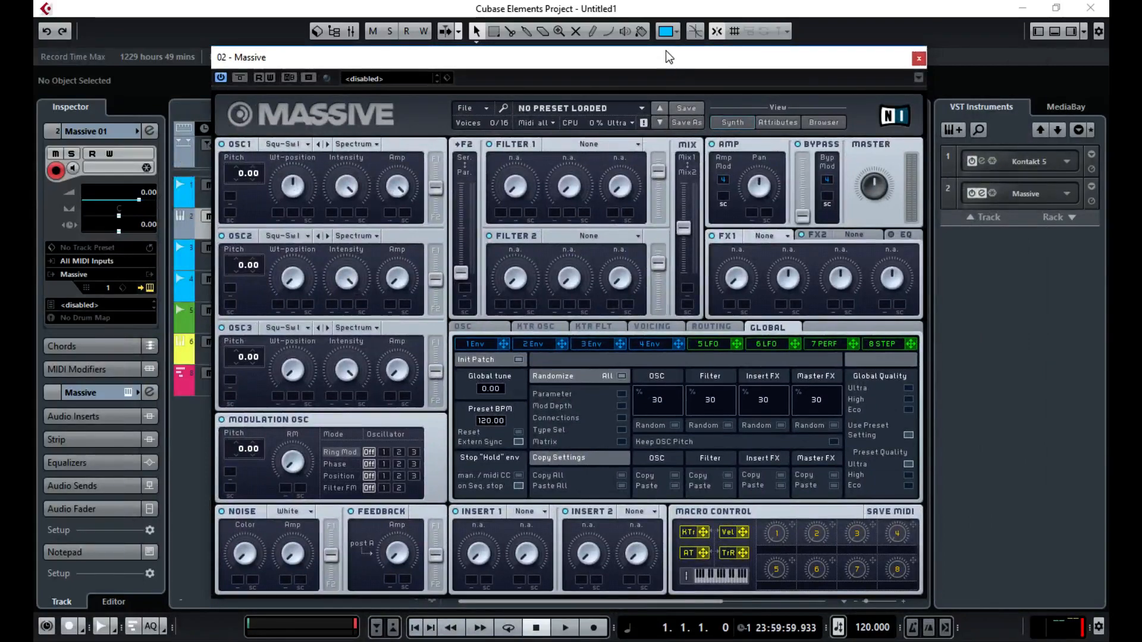
drag(649, 59, 622, 50)
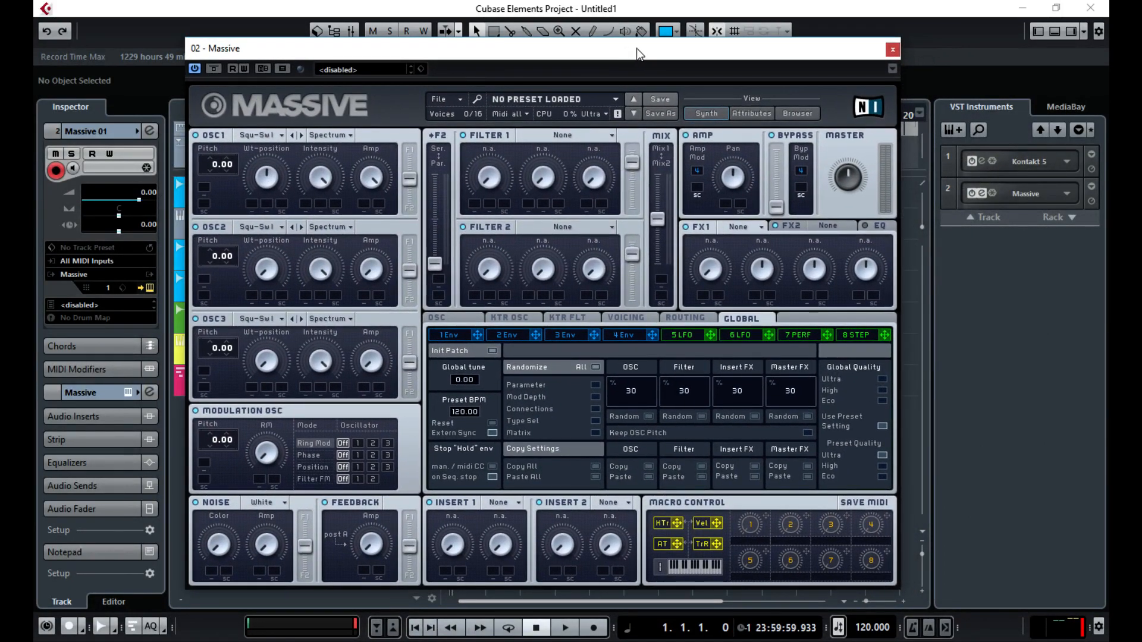
click(800, 113)
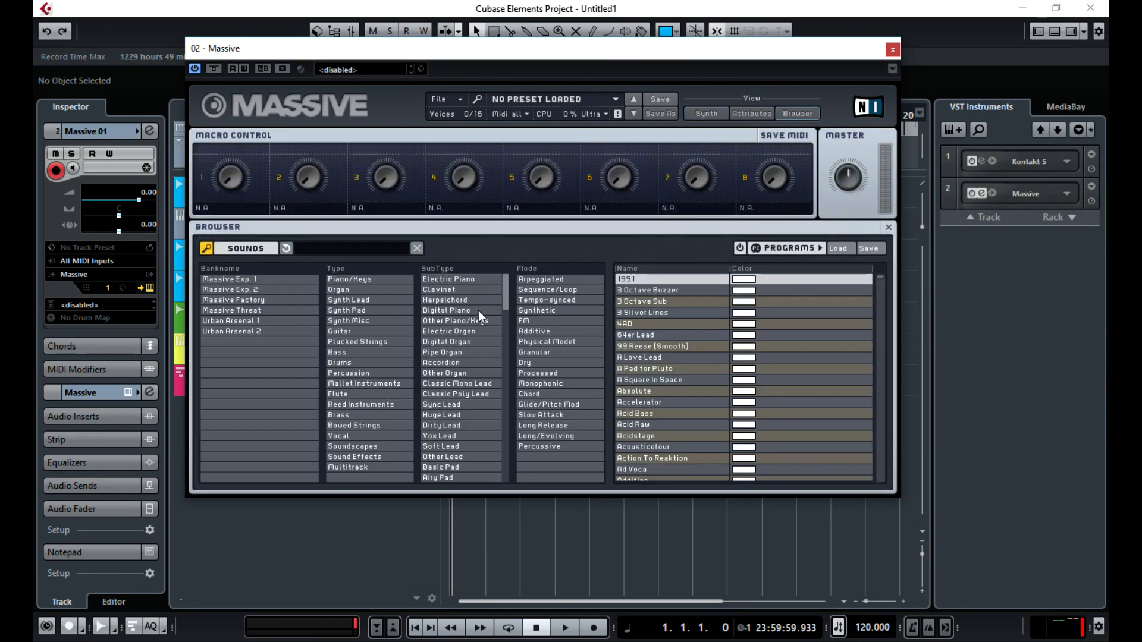
click(346, 310)
scroll(702, 392, down, 3)
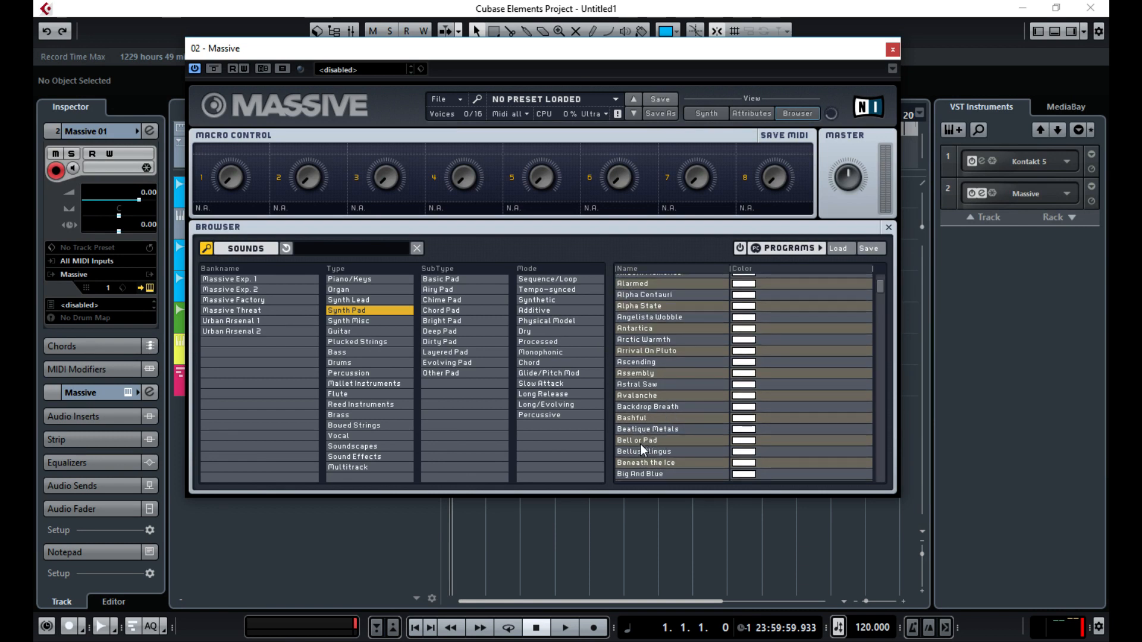
scroll(694, 383, down, 5)
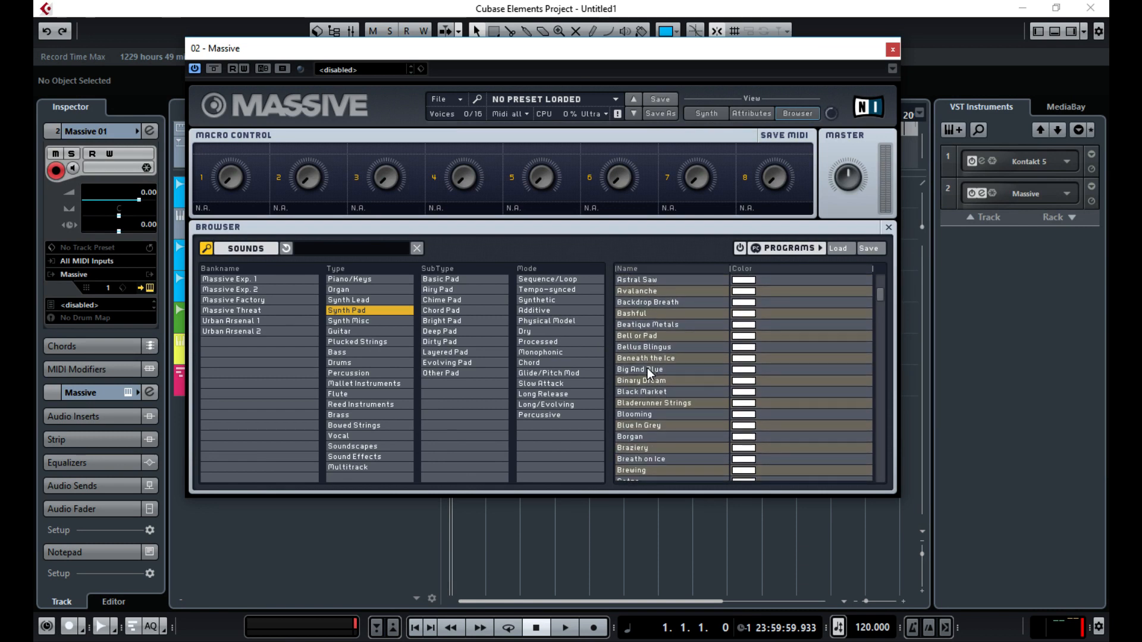
click(647, 368)
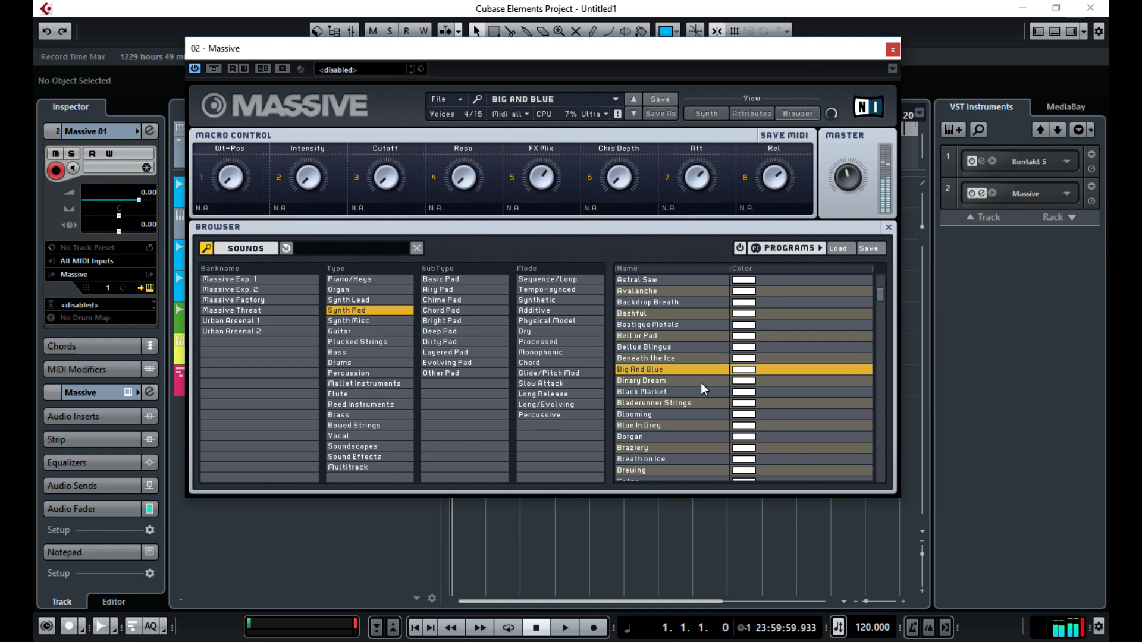
- Load the Bladerunner Strings preset in Massive and move the Massive 01 track above Guitar Solo
scroll(687, 380, down, 1)
click(656, 383)
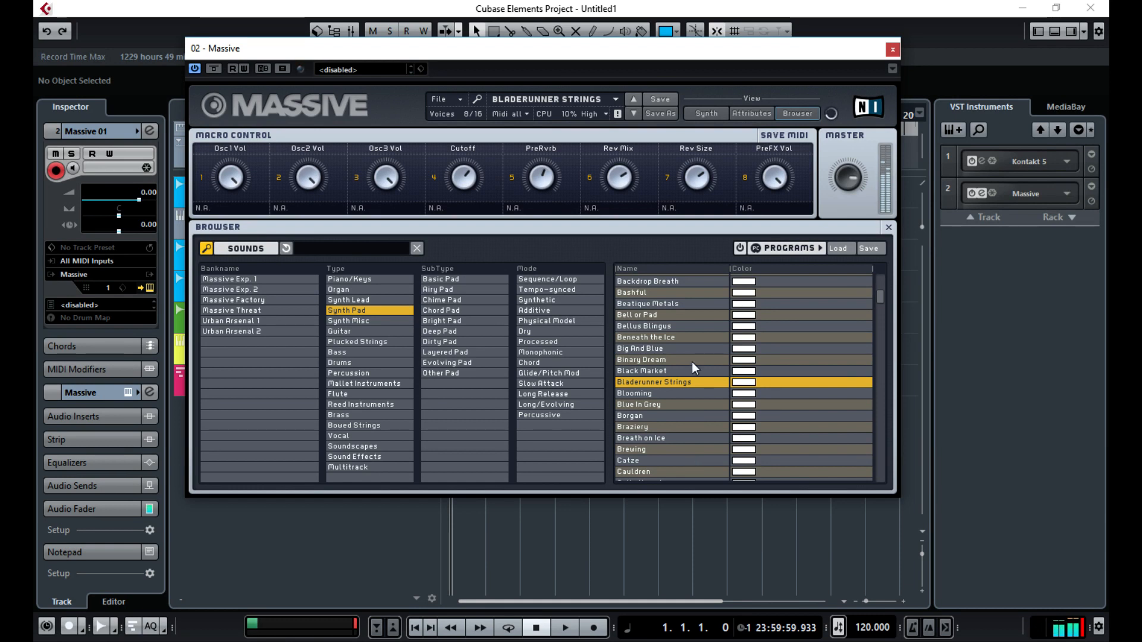
click(893, 50)
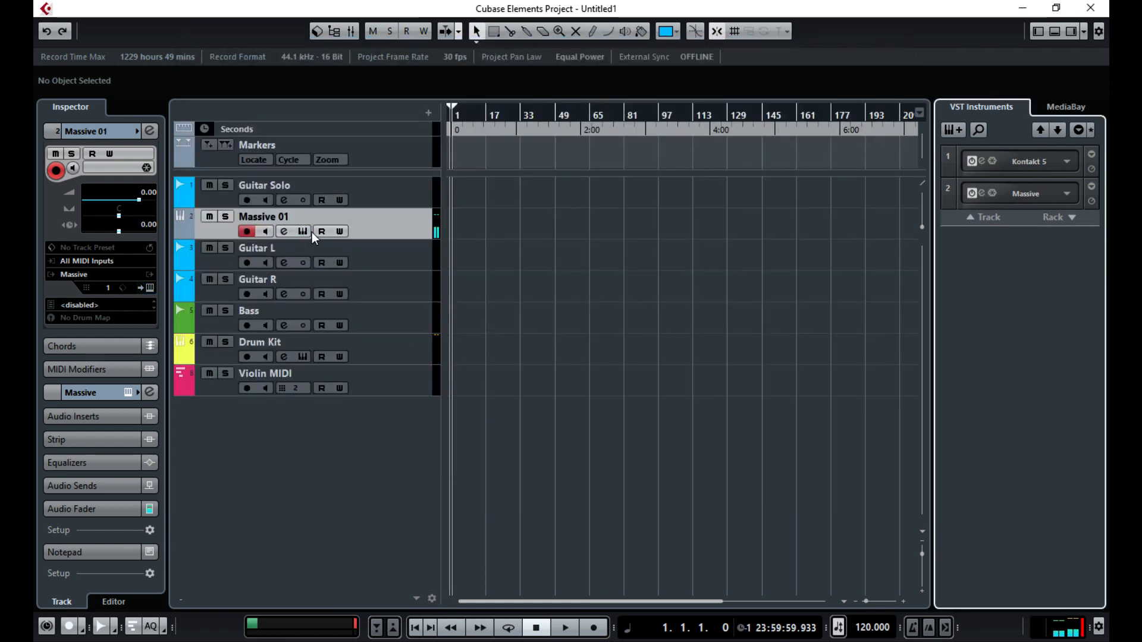
drag(384, 220, 394, 187)
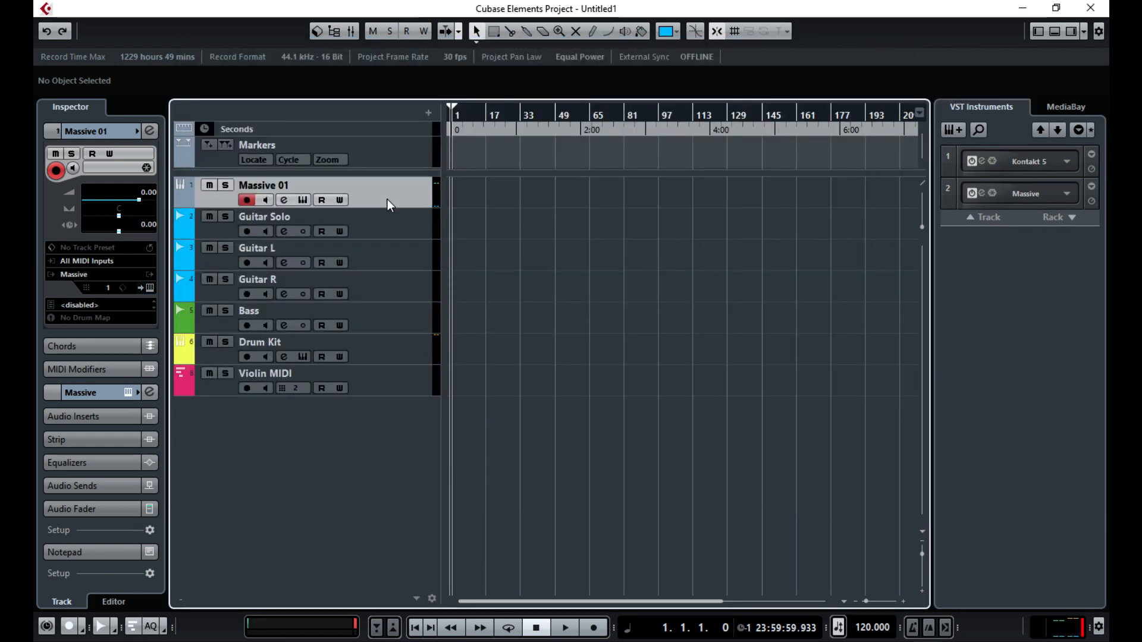
- Rename the Massive 01 track to MSV synth and give it the Piano color
double_click(401, 189)
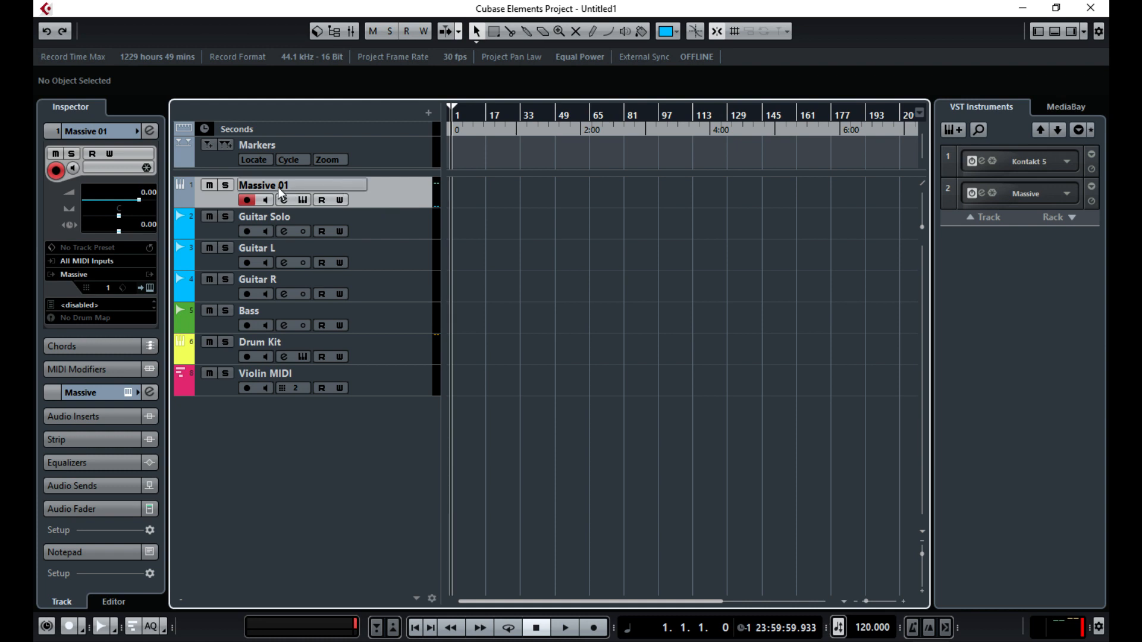
text(MSV)
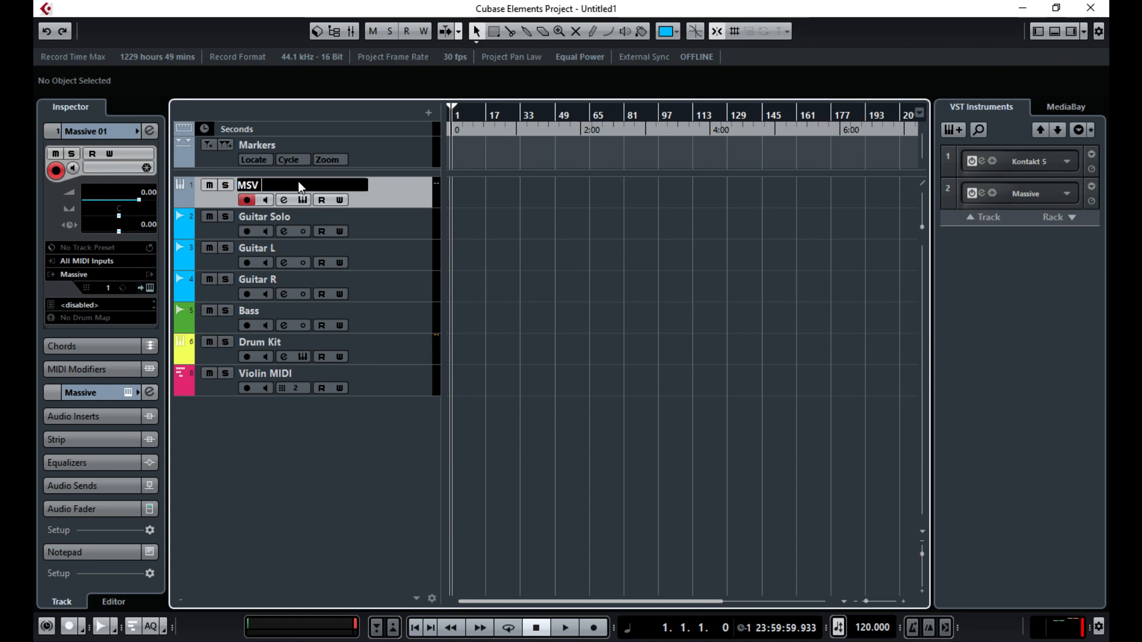
text( synth)
key(Return)
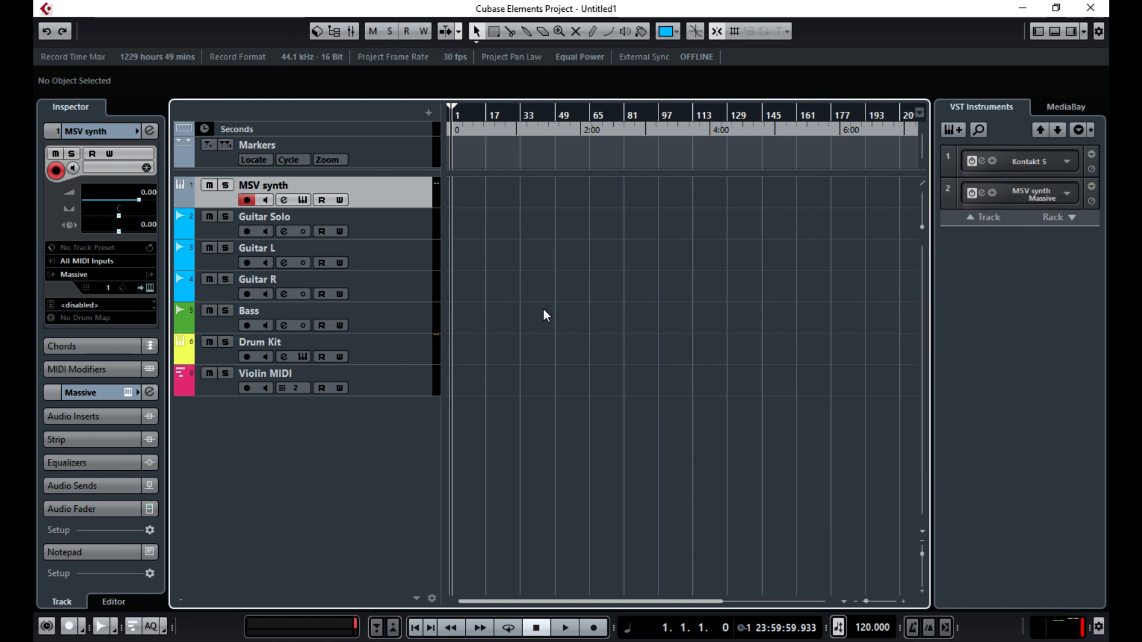
click(680, 31)
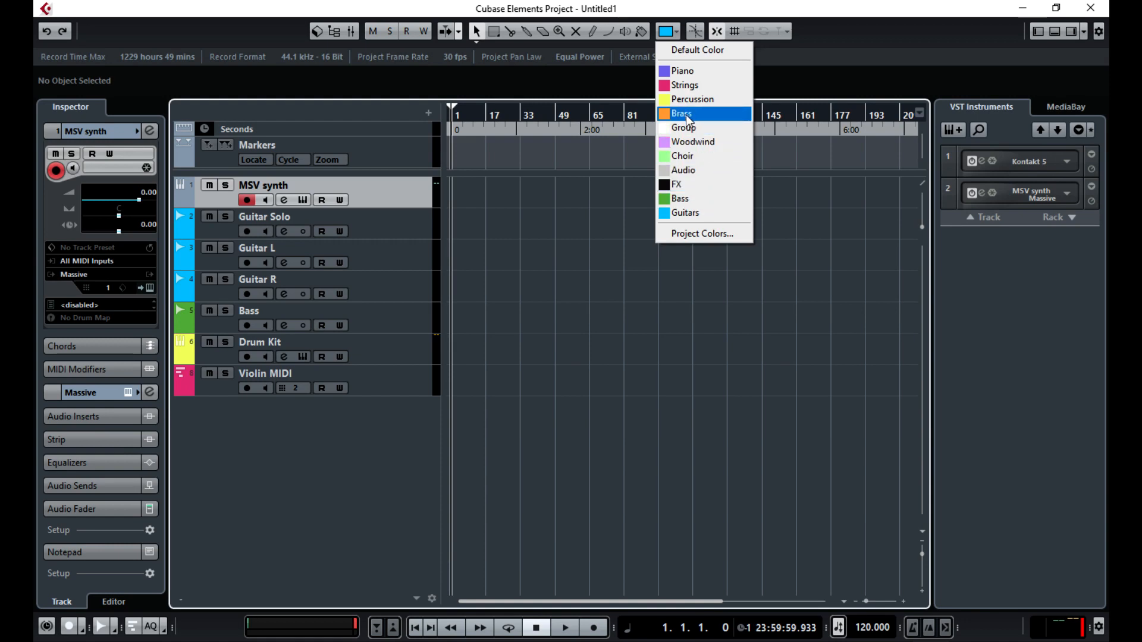
click(684, 71)
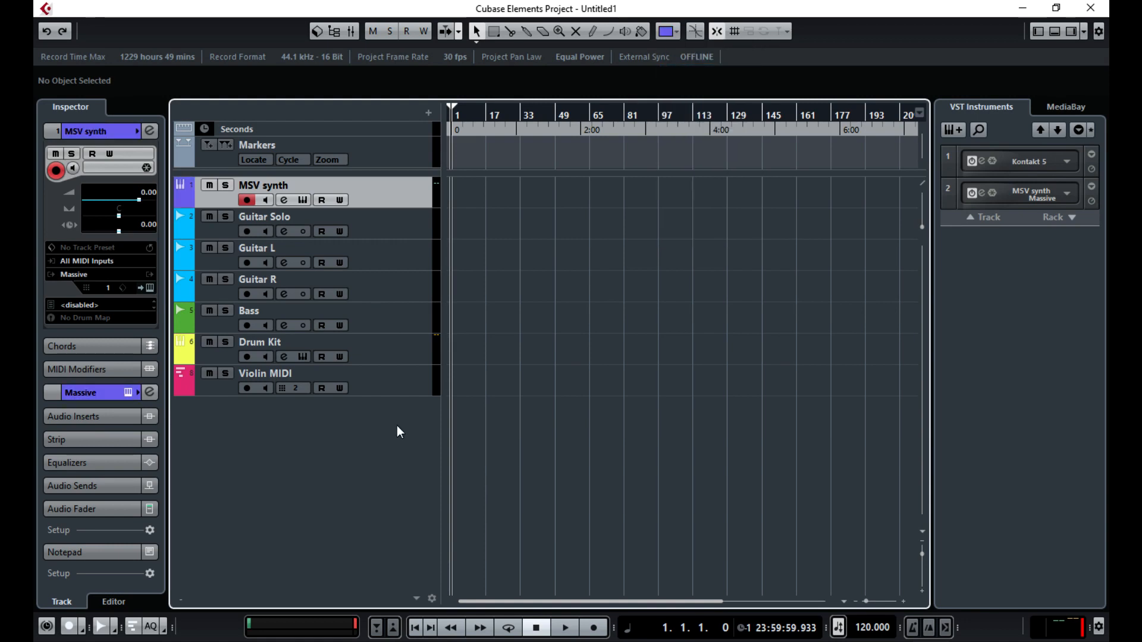
- Hide the VST Instruments rack and add one stereo group channel track named Guitar Group
click(1070, 31)
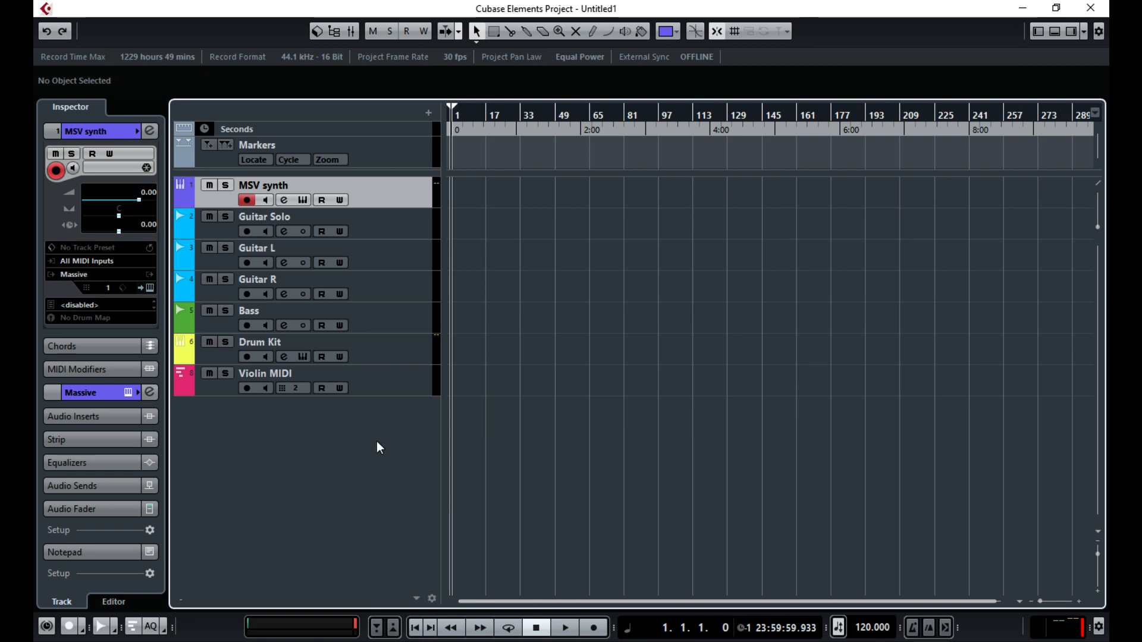
right_click(302, 430)
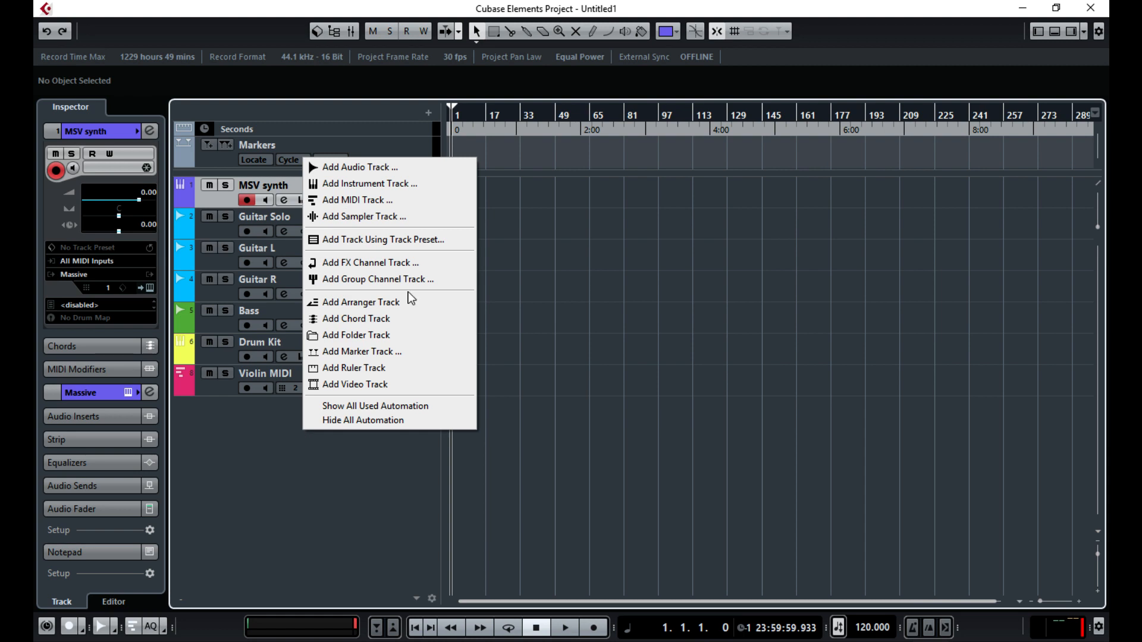
click(377, 280)
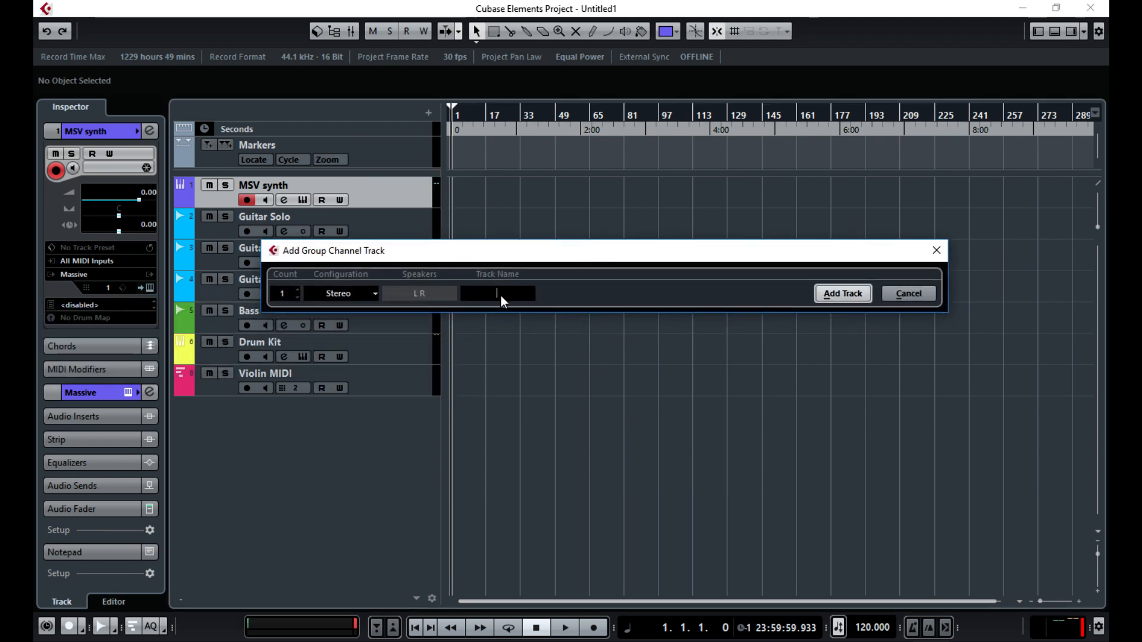
text(Guitar Group)
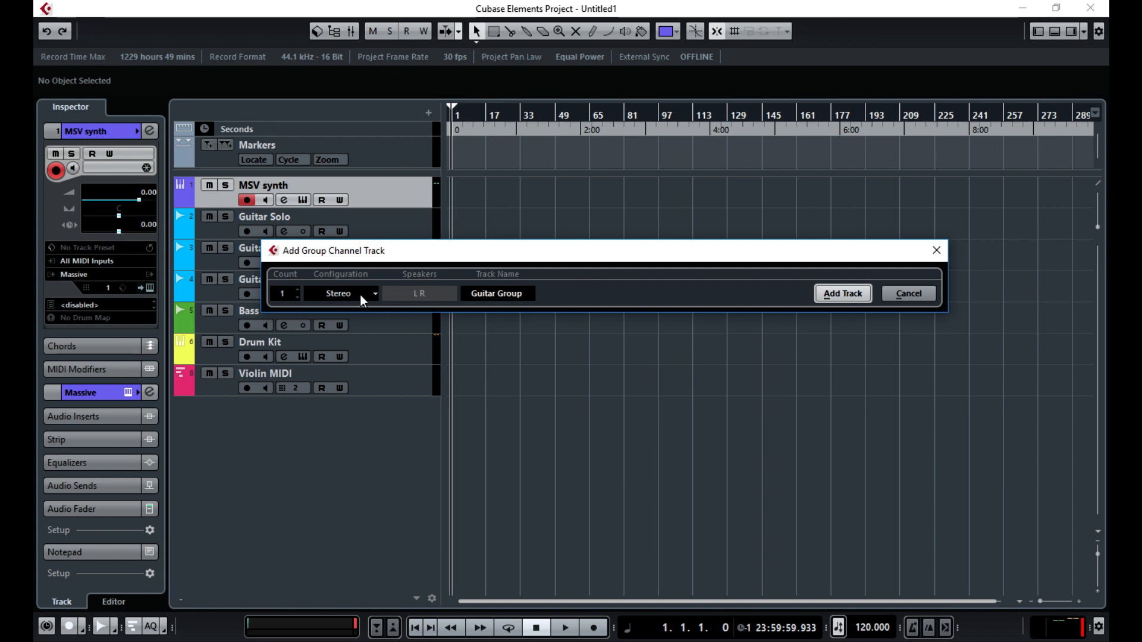
click(838, 294)
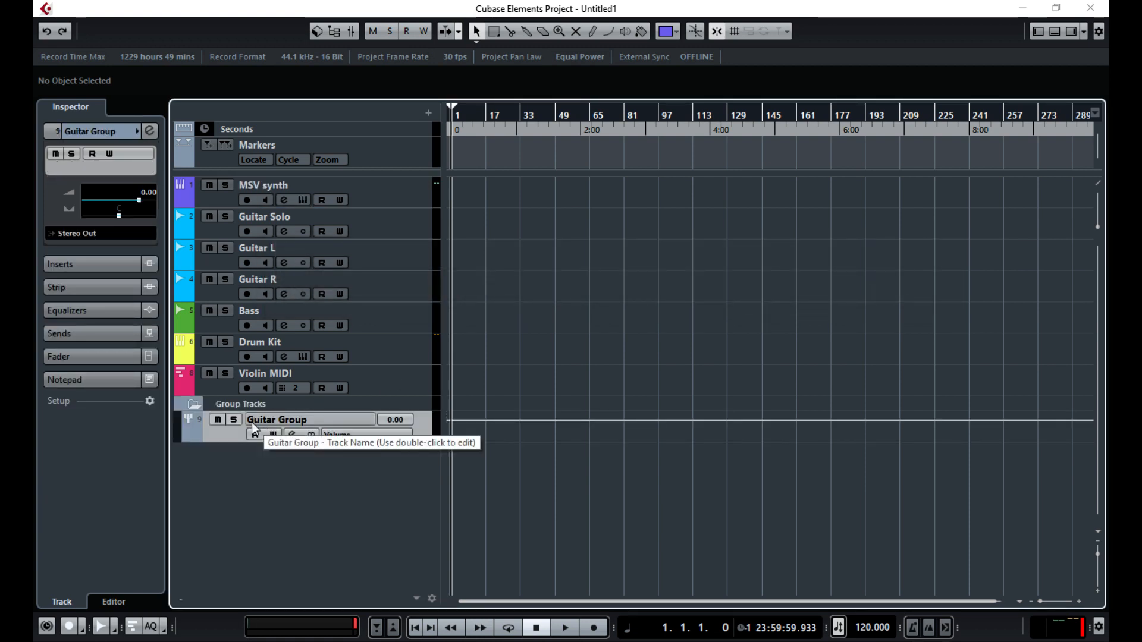
- Route the outputs of Guitar Solo, Guitar L and Guitar R to Guitar Group
click(385, 231)
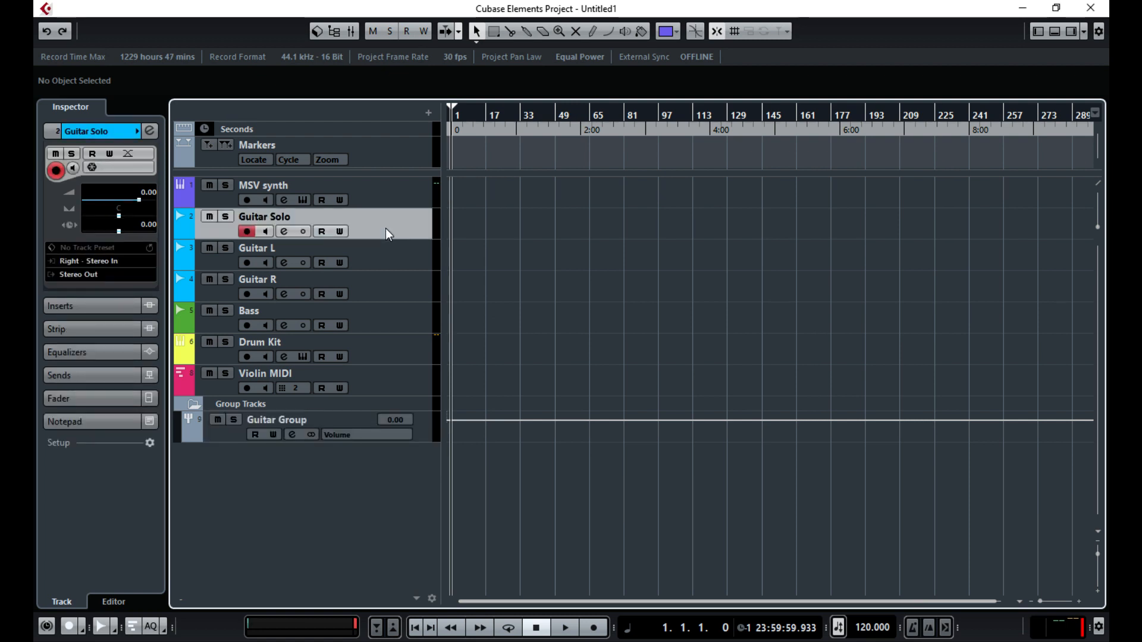
double_click(266, 218)
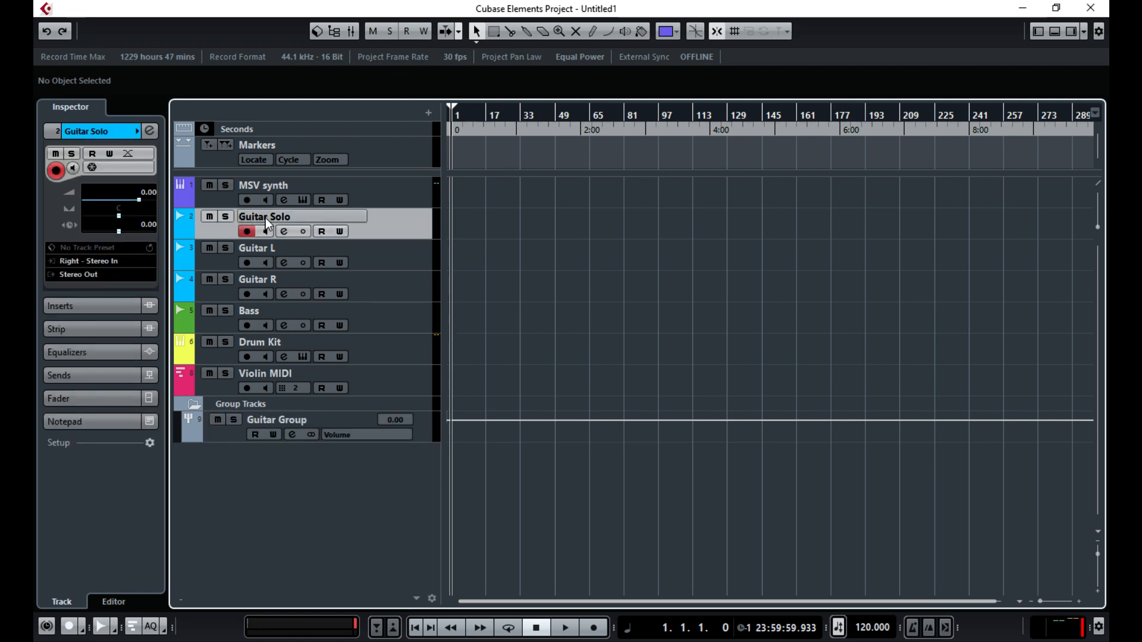
click(87, 276)
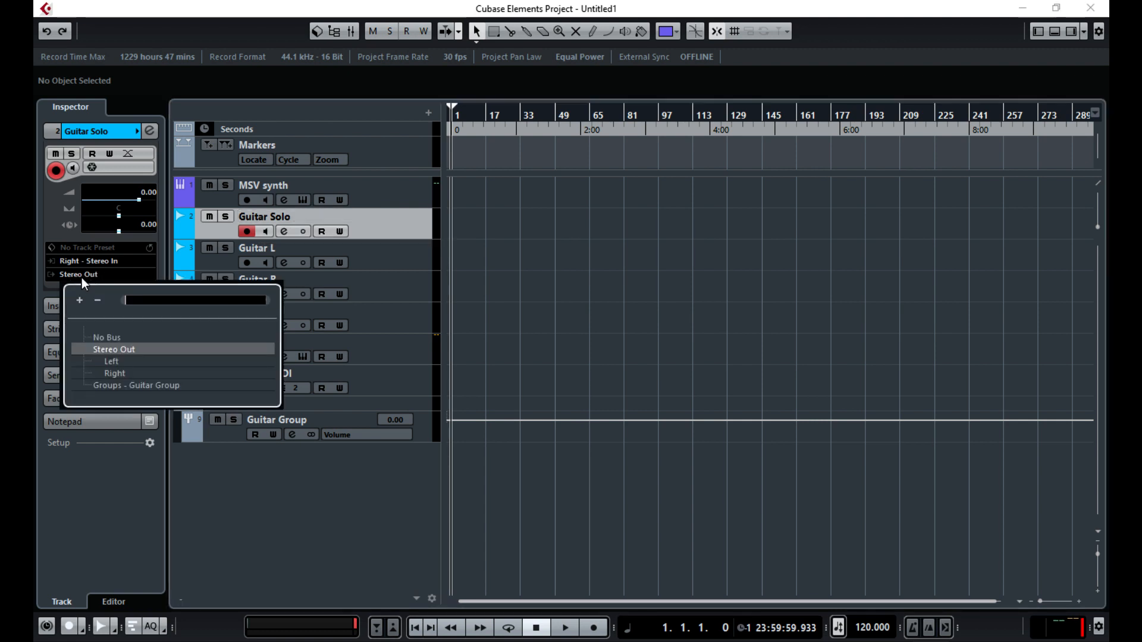
click(116, 389)
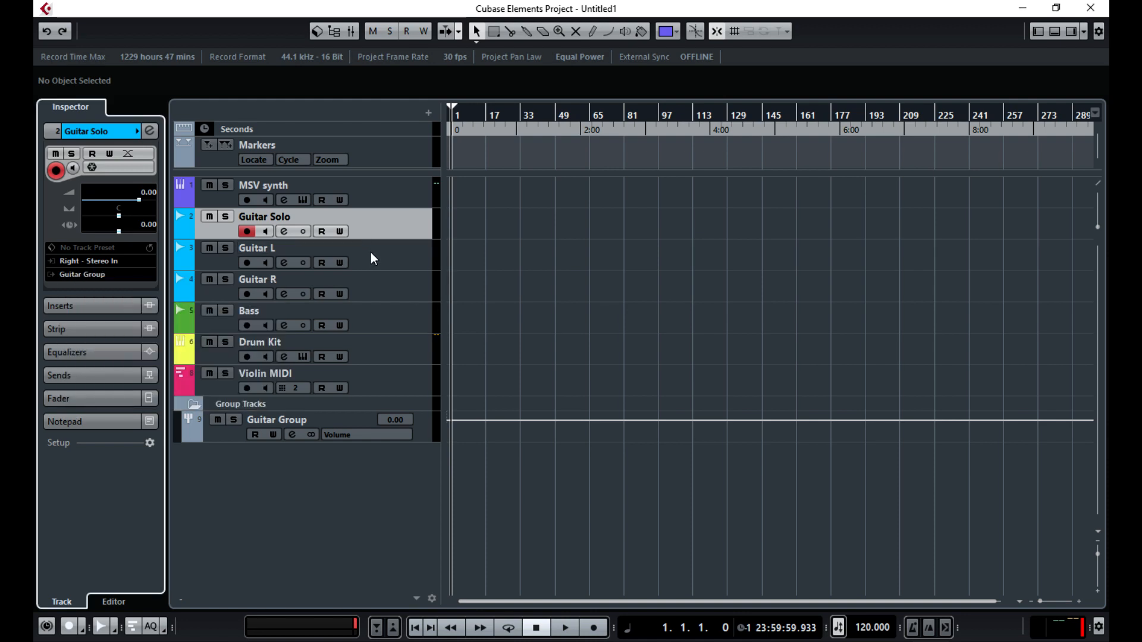
click(370, 260)
click(87, 275)
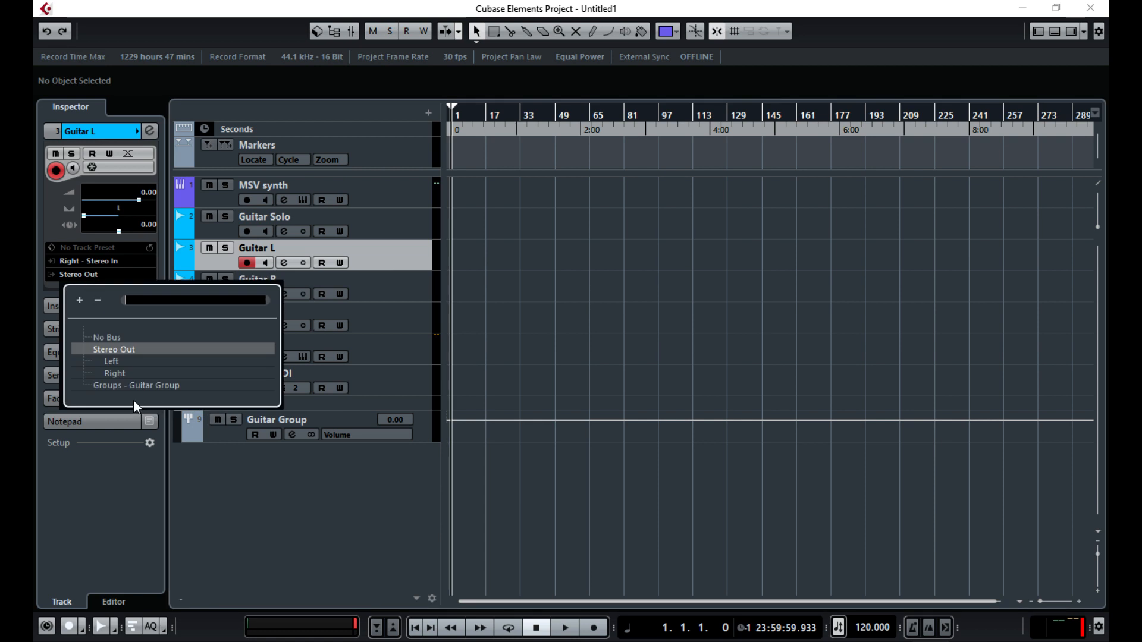
click(121, 387)
click(387, 291)
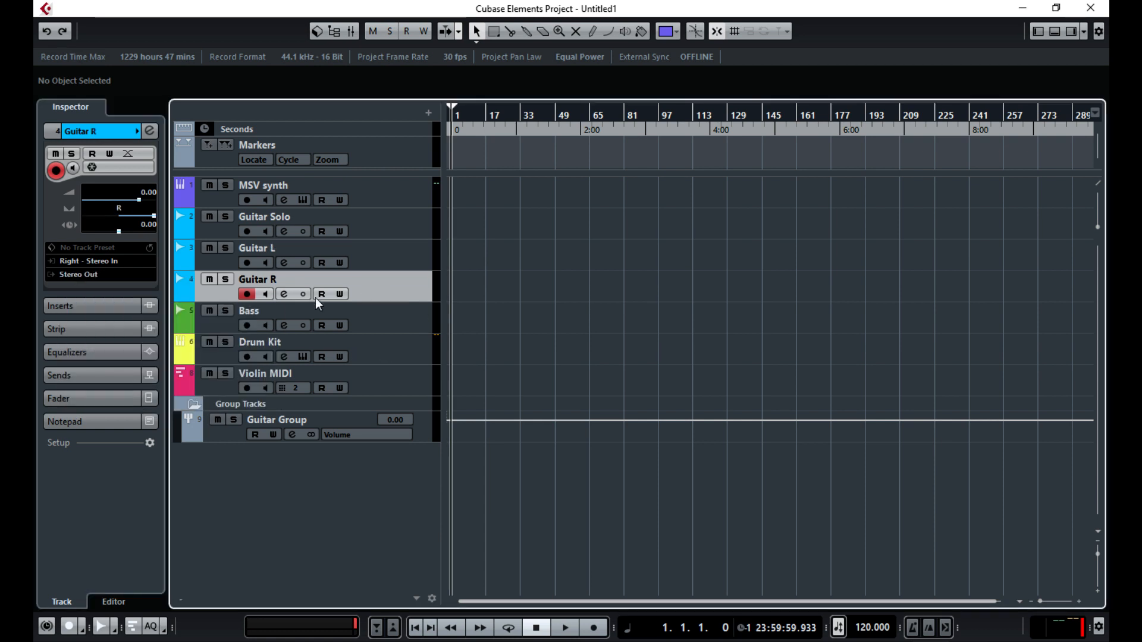
click(93, 275)
click(123, 386)
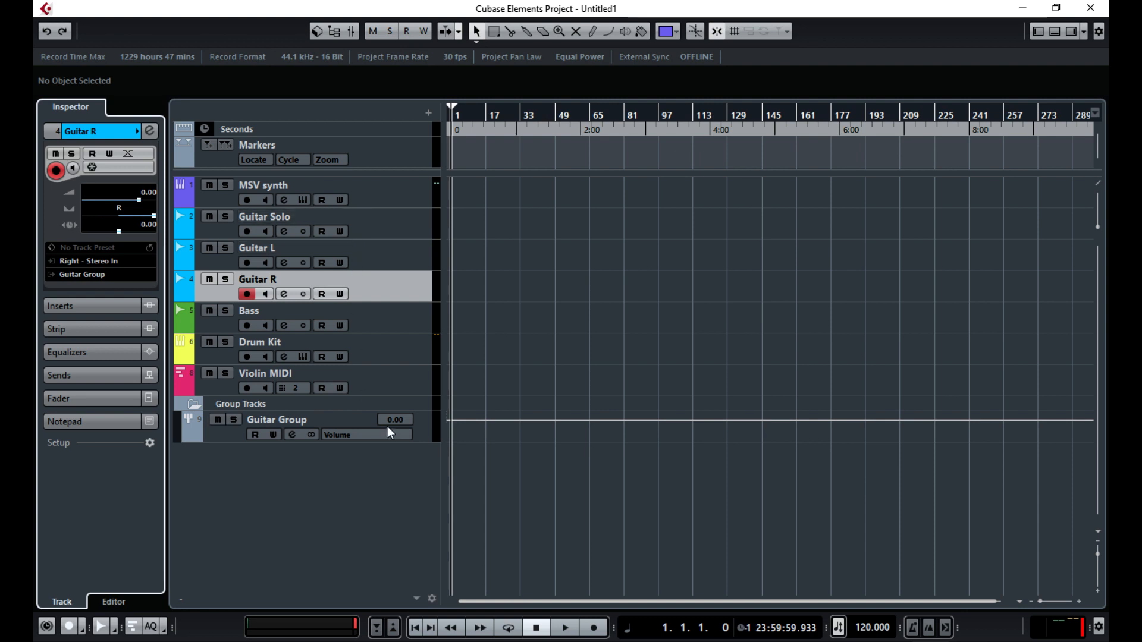
- Check the channels' input and output routing in the MixConsole, including the guitars and Guitar Group
click(421, 432)
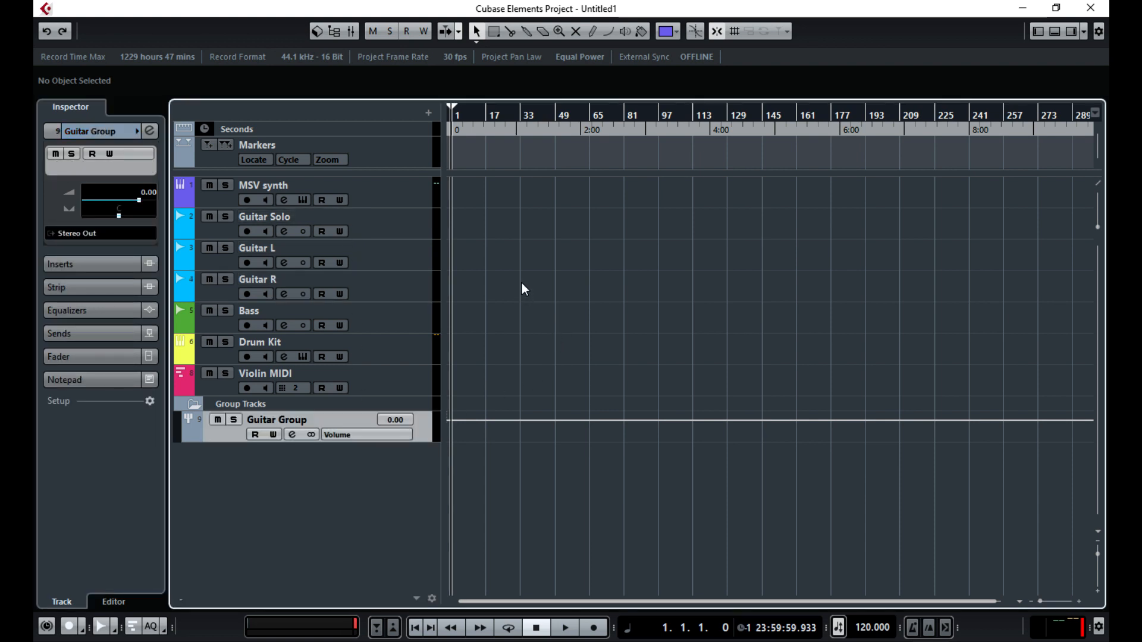
key(F3)
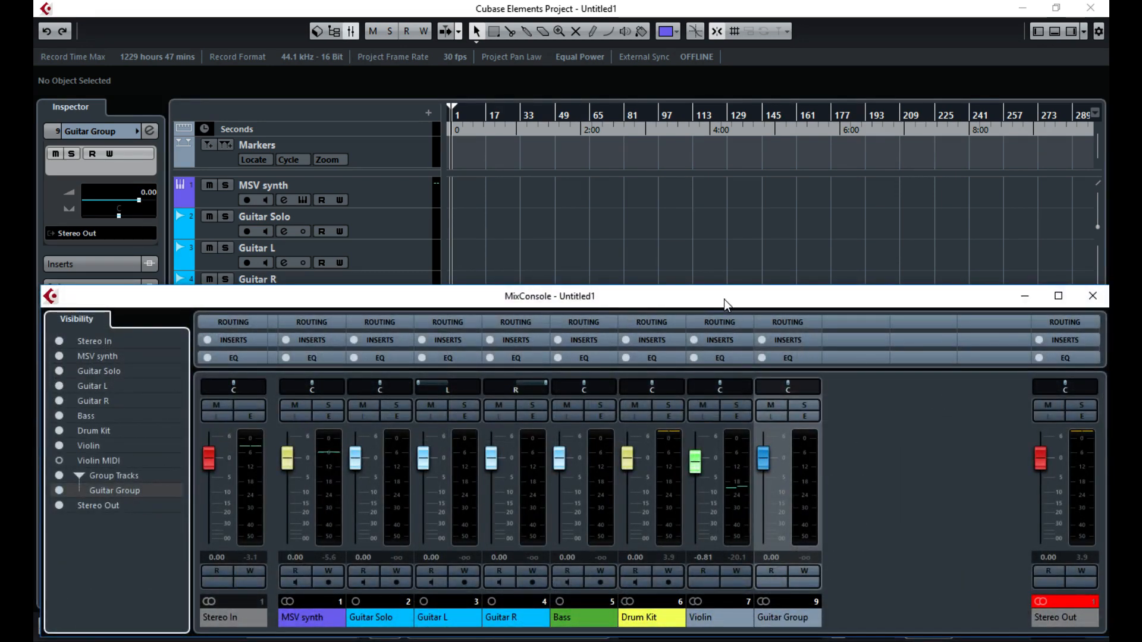
drag(723, 298, 723, 168)
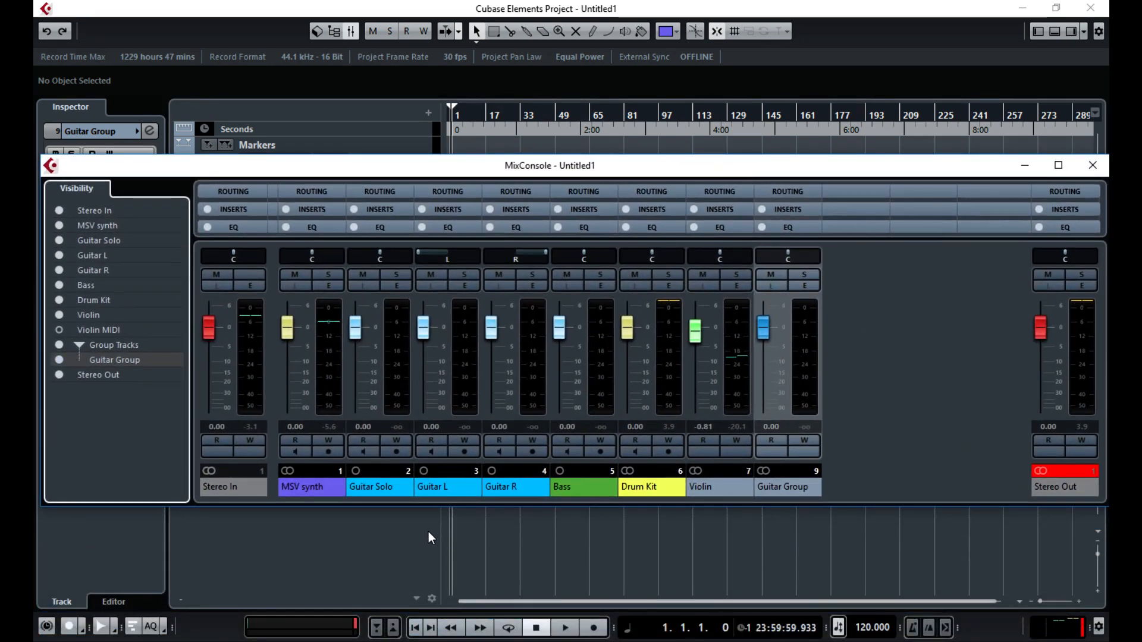
click(378, 197)
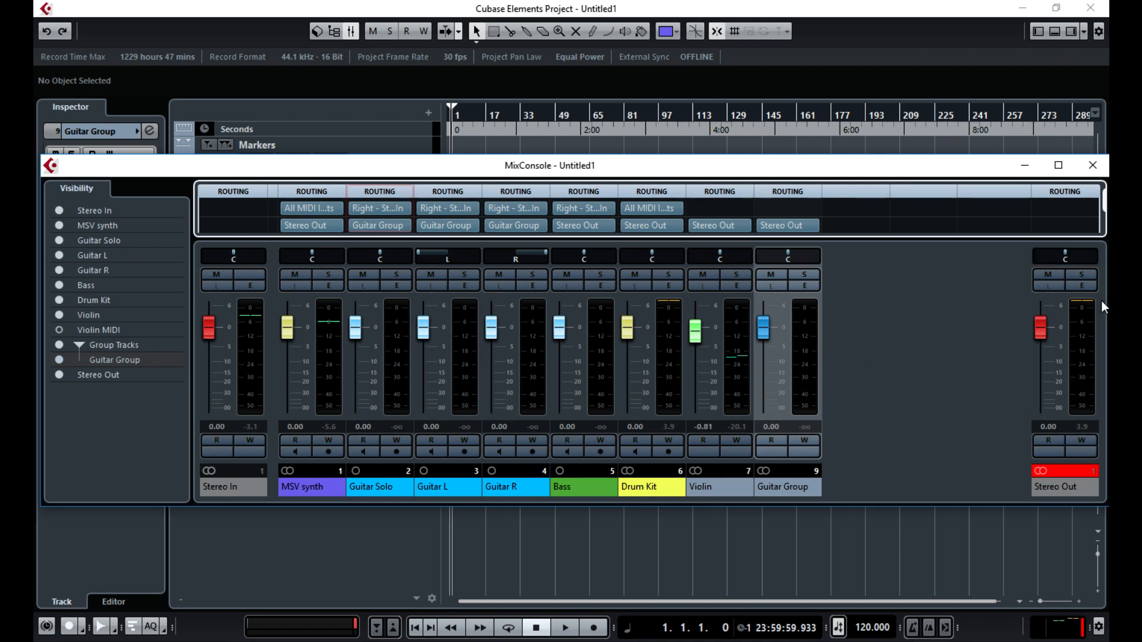
click(1096, 166)
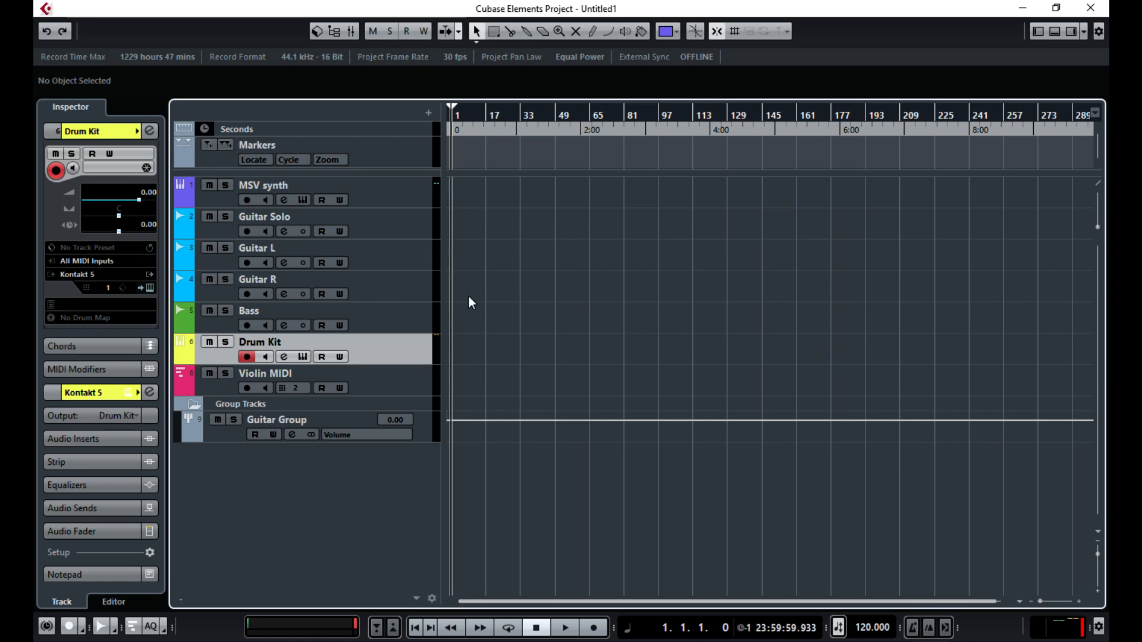
- Add the Stereo Out automation track to the project by briefly enabling its automation write in the MixConsole, leaving read and write off
click(427, 433)
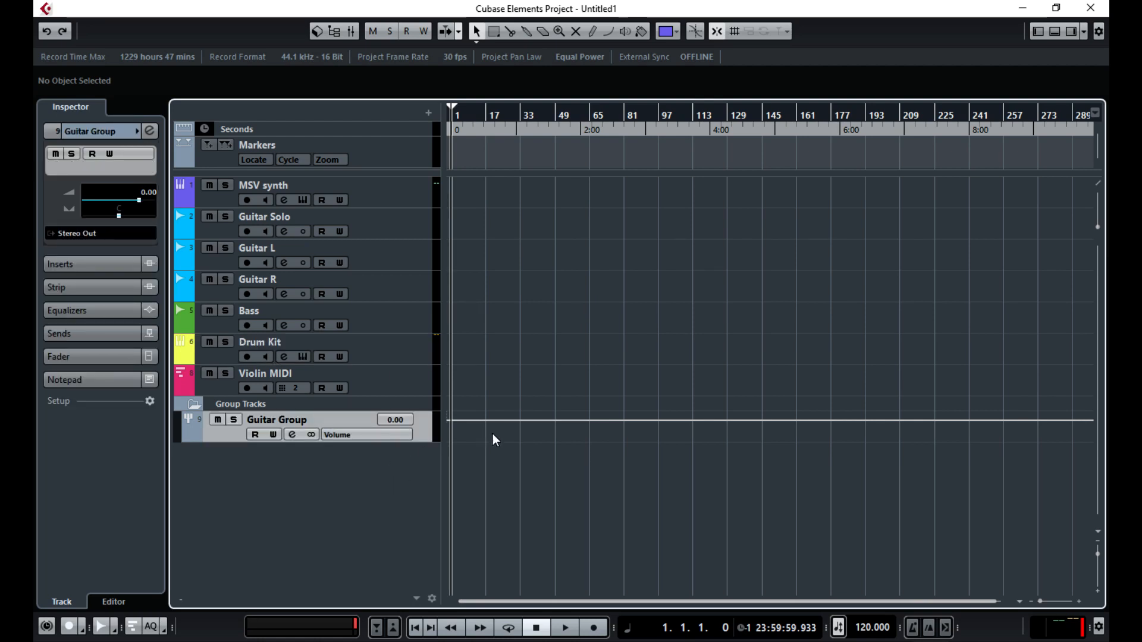
key(F3)
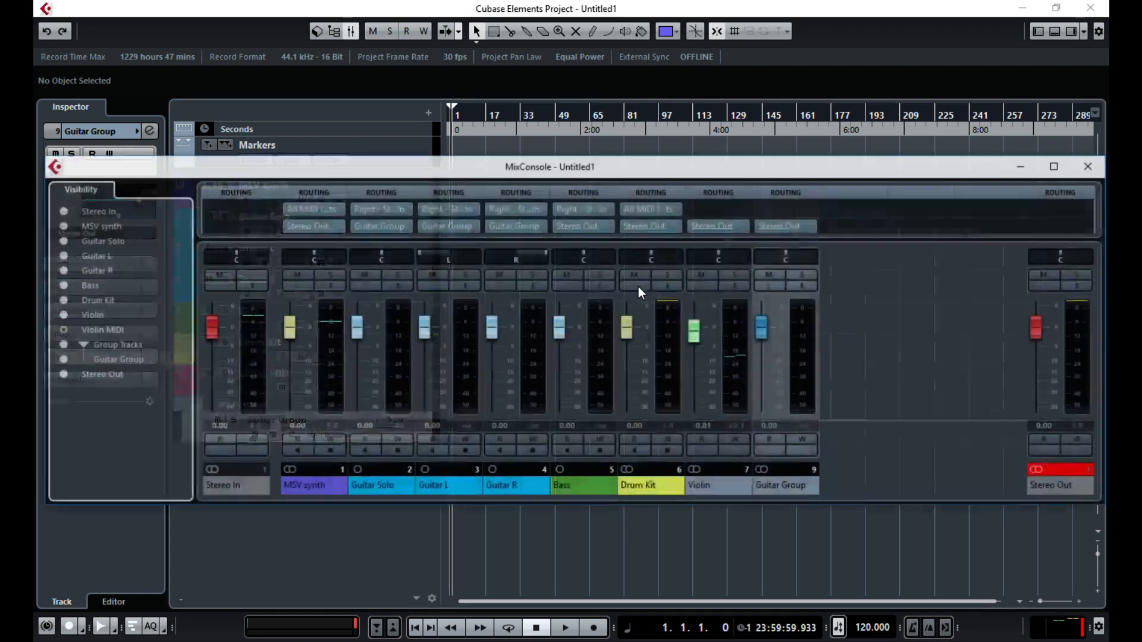
drag(918, 166, 907, 73)
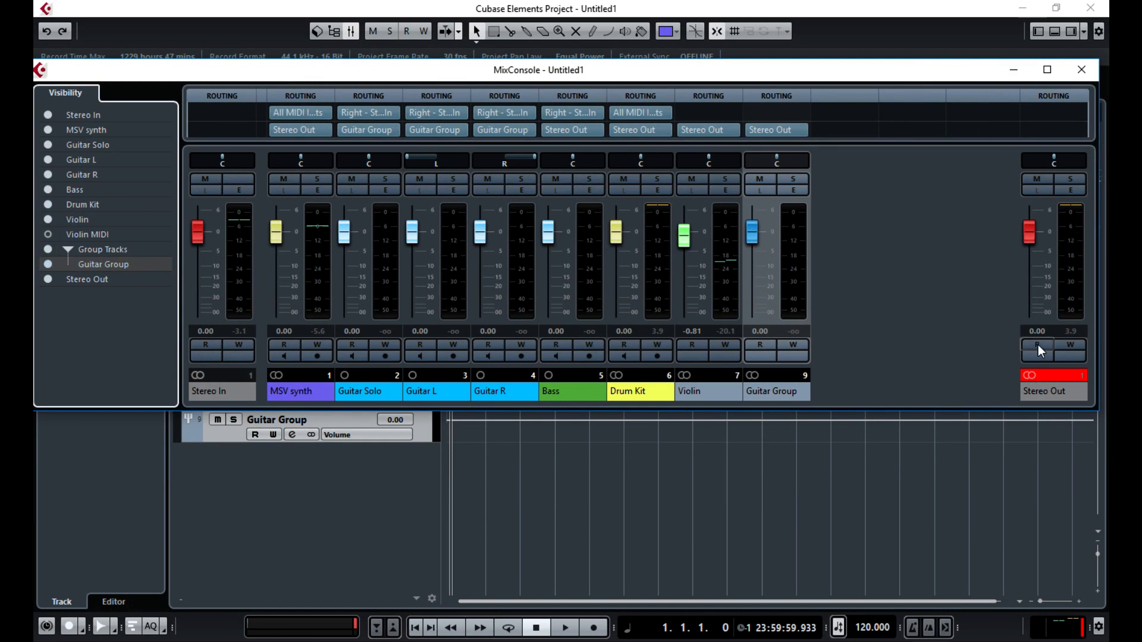
click(1071, 344)
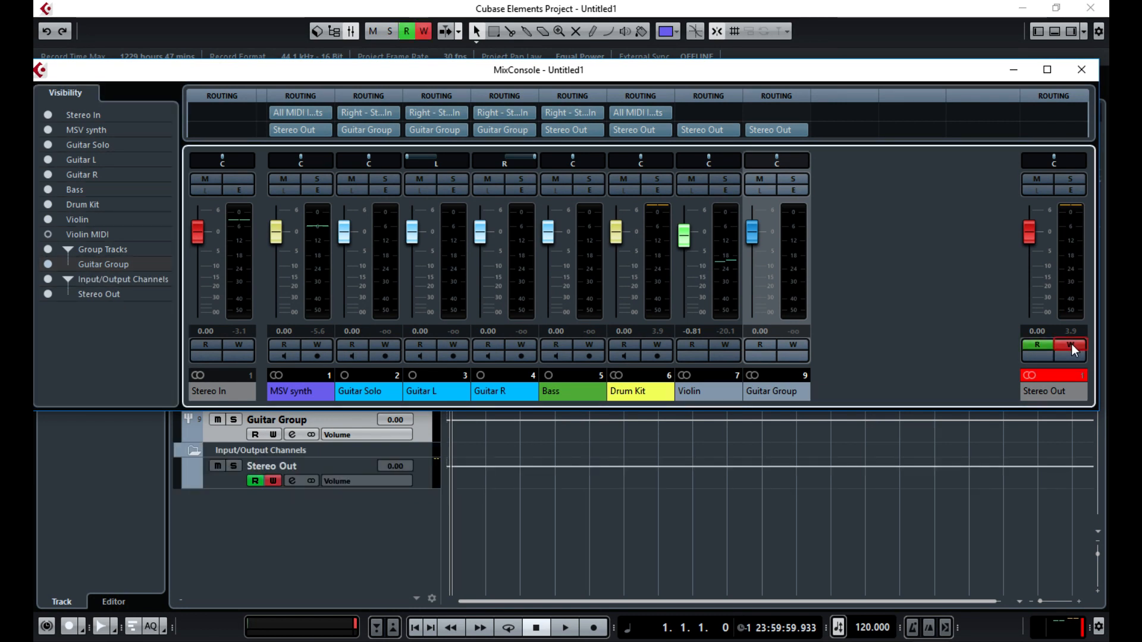
click(1058, 345)
click(1032, 345)
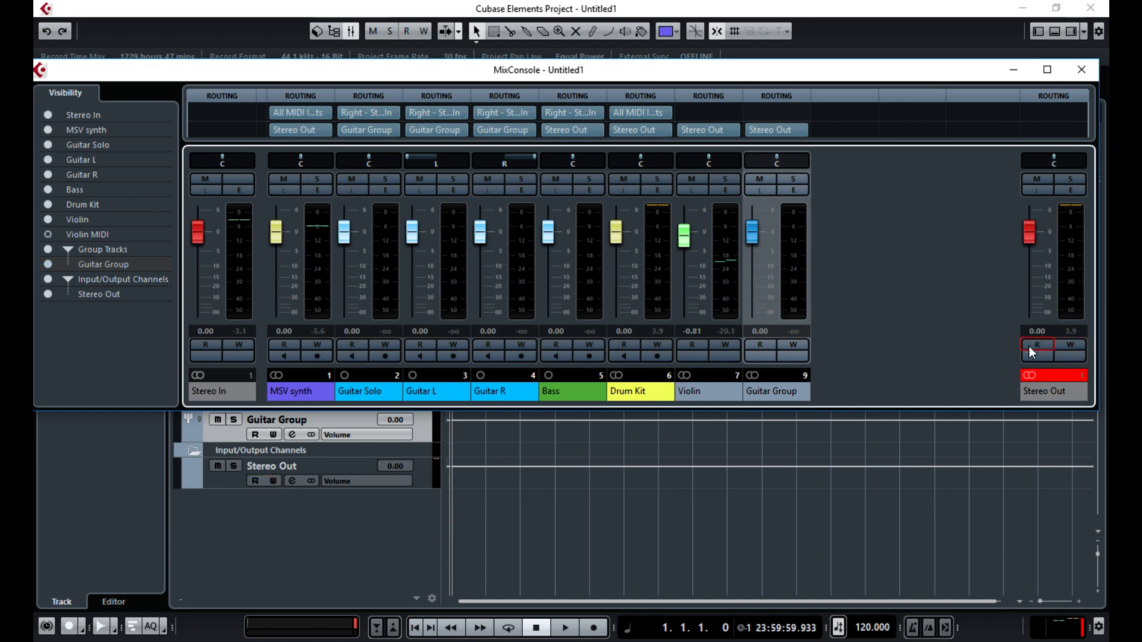
click(1082, 70)
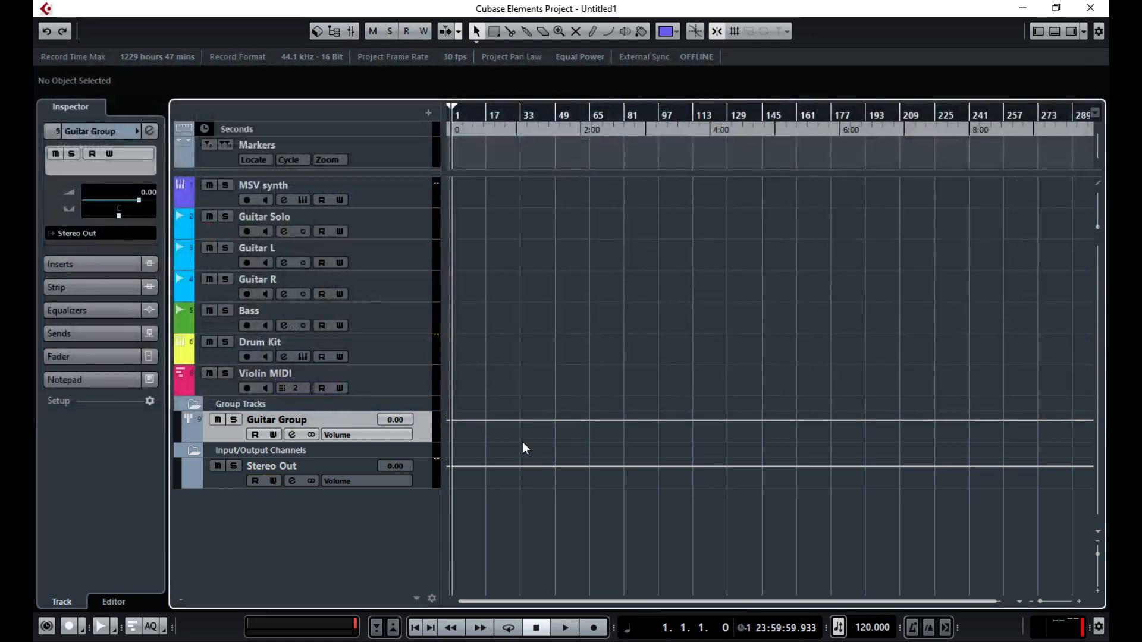
- Enlarge the height of the Stereo Out track so that it fills the rest of the track list
drag(230, 488, 233, 592)
scroll(346, 481, down, 1)
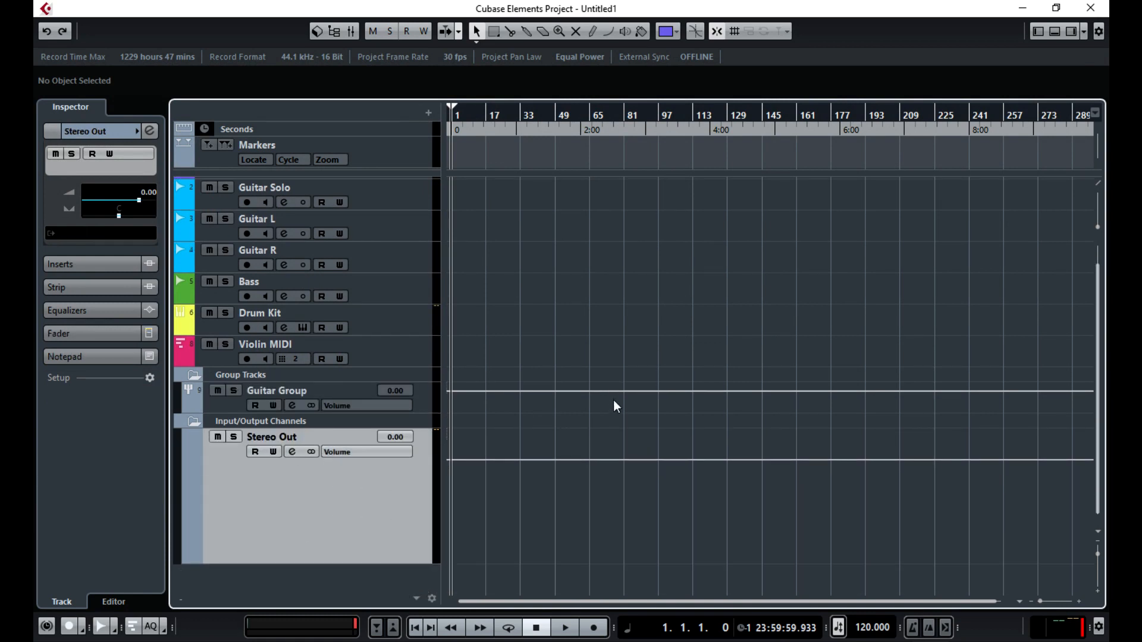
drag(337, 563, 336, 593)
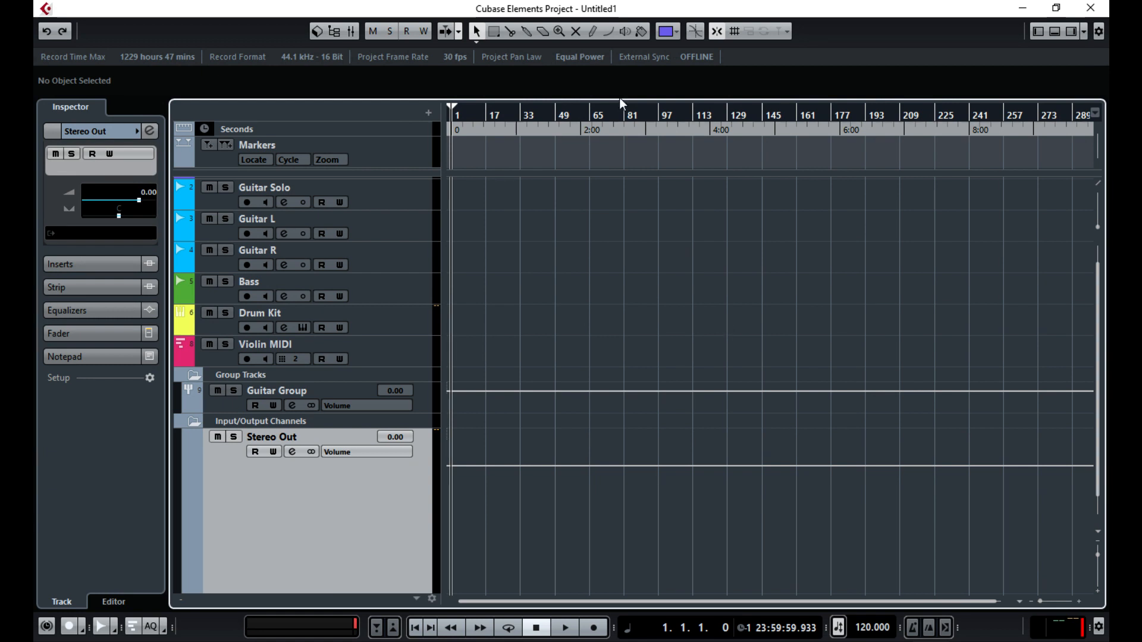
- Draw a volume fade-in on Stereo Out, rising from -oo at the project start to about -0.79 at bar 33
click(597, 35)
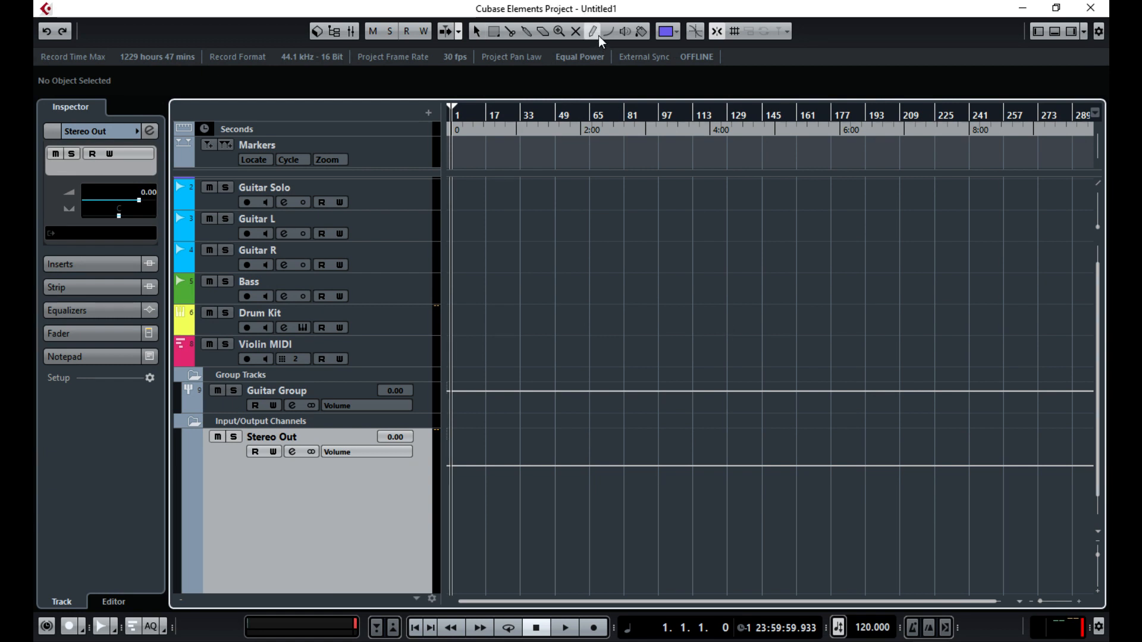
click(500, 566)
click(477, 33)
drag(502, 464, 447, 587)
drag(499, 537, 520, 441)
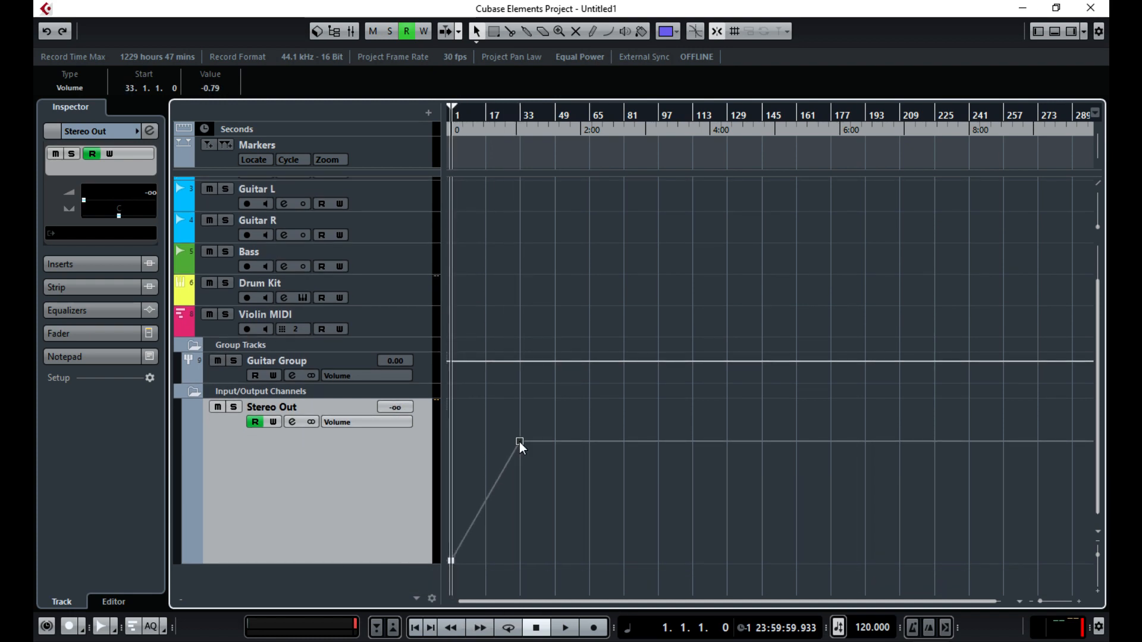
- Check the Stereo Out fader in the MixConsole against the volume automation in the project
key(F3)
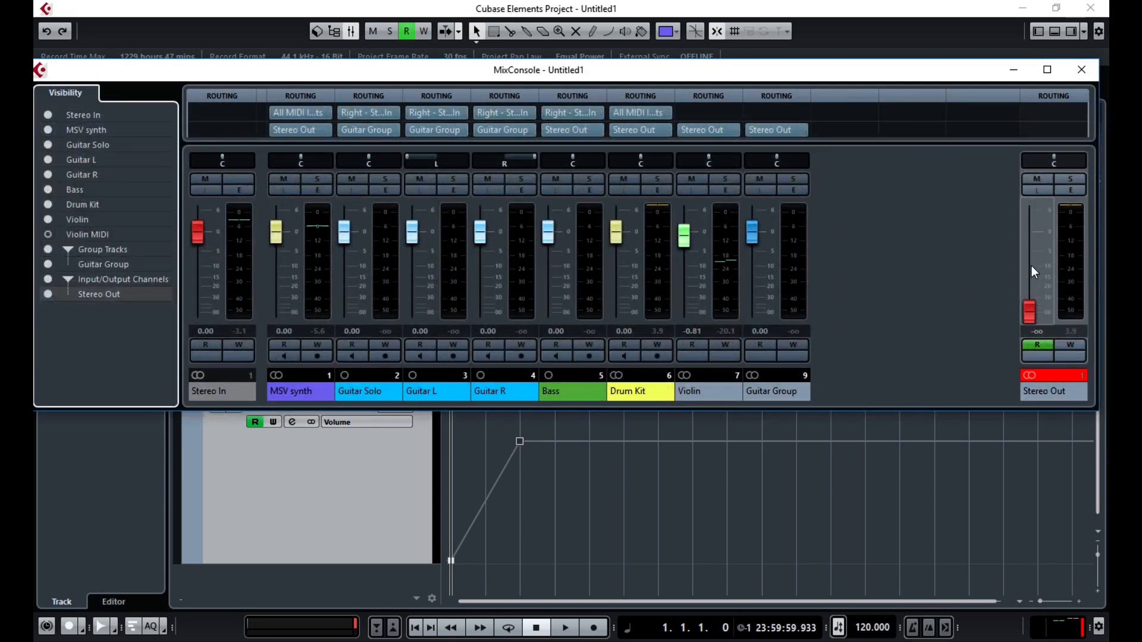
click(1081, 70)
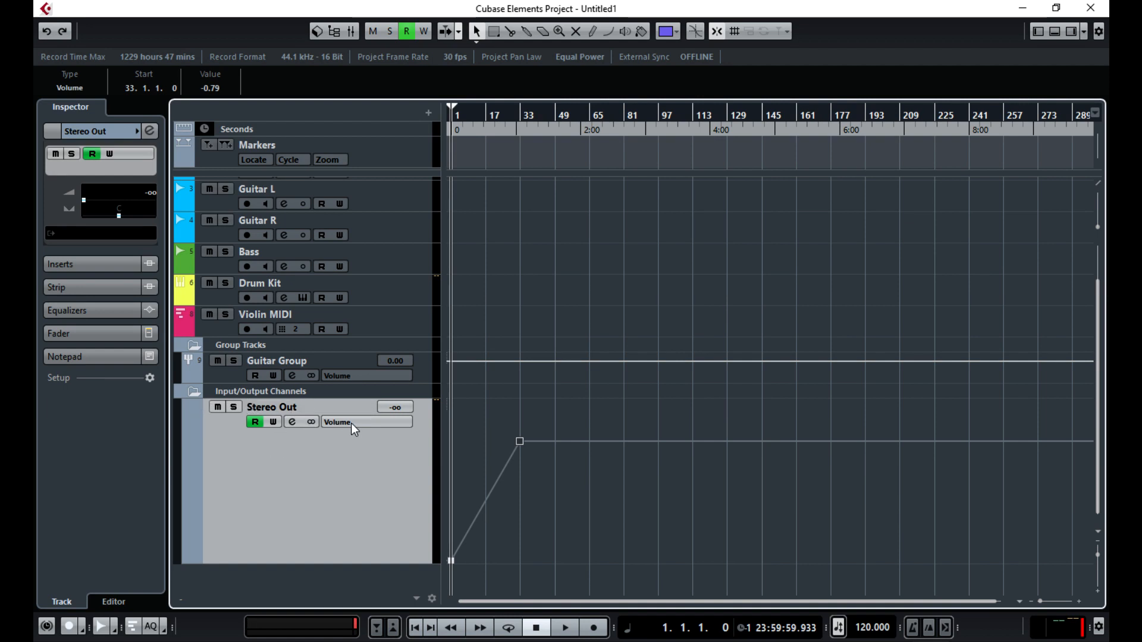
click(554, 426)
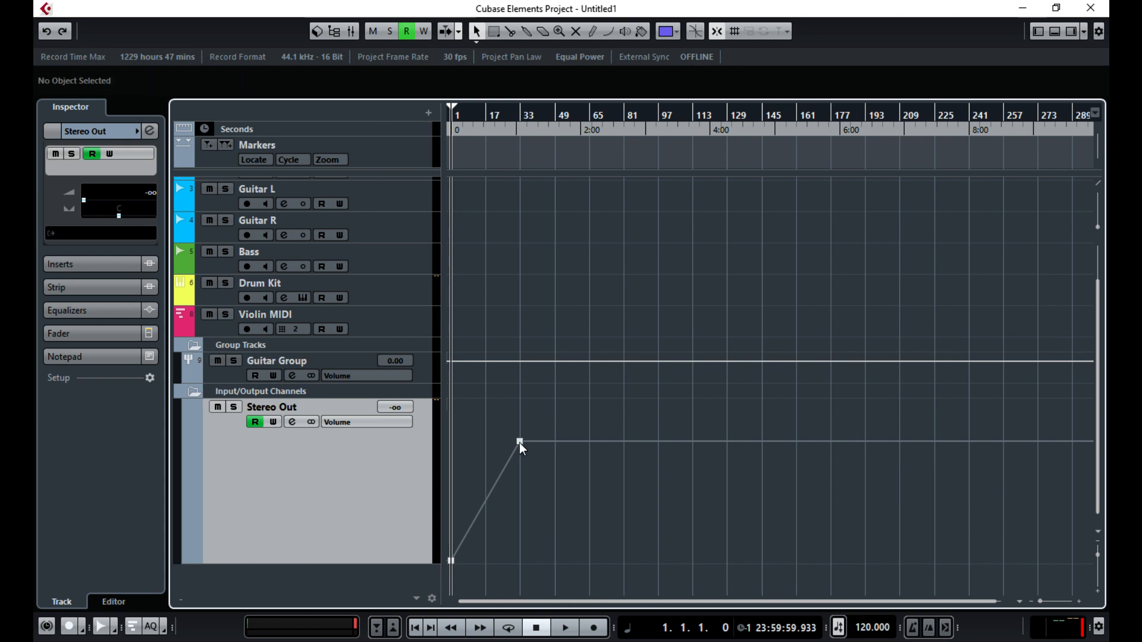
- Reshape the Stereo Out volume automation into a fade-out from about -1.99 near bar 211 down to -oo at bar 259
drag(520, 441, 1008, 571)
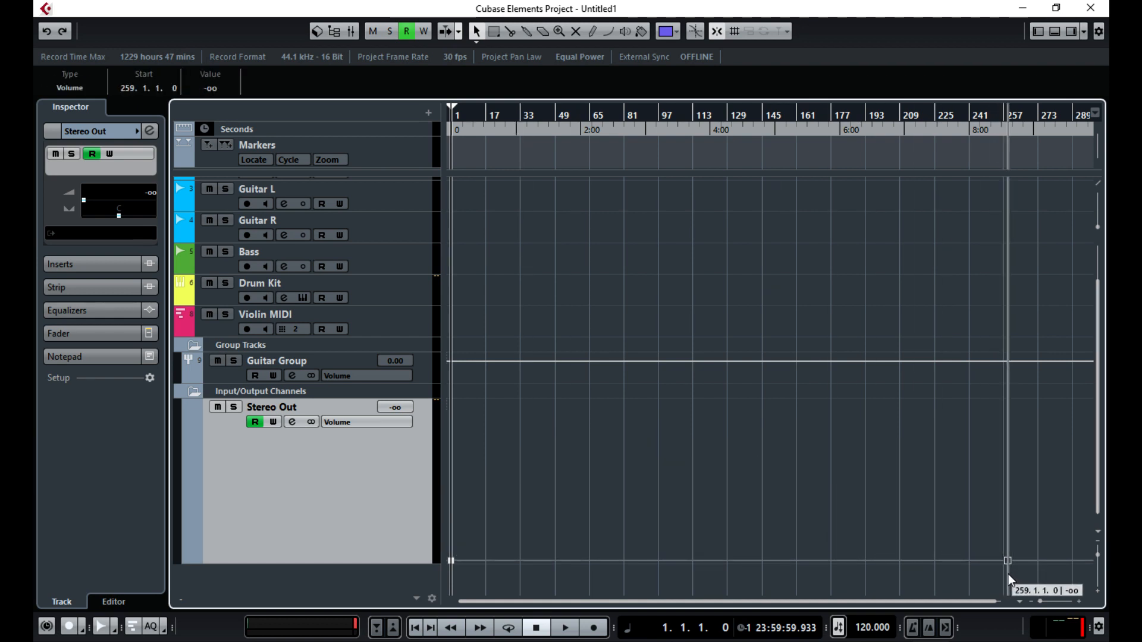
drag(451, 561, 905, 450)
- Delete all volume automation points on Stereo Out and collapse the Input/Output Channels folder
drag(905, 400, 1040, 587)
key(Delete)
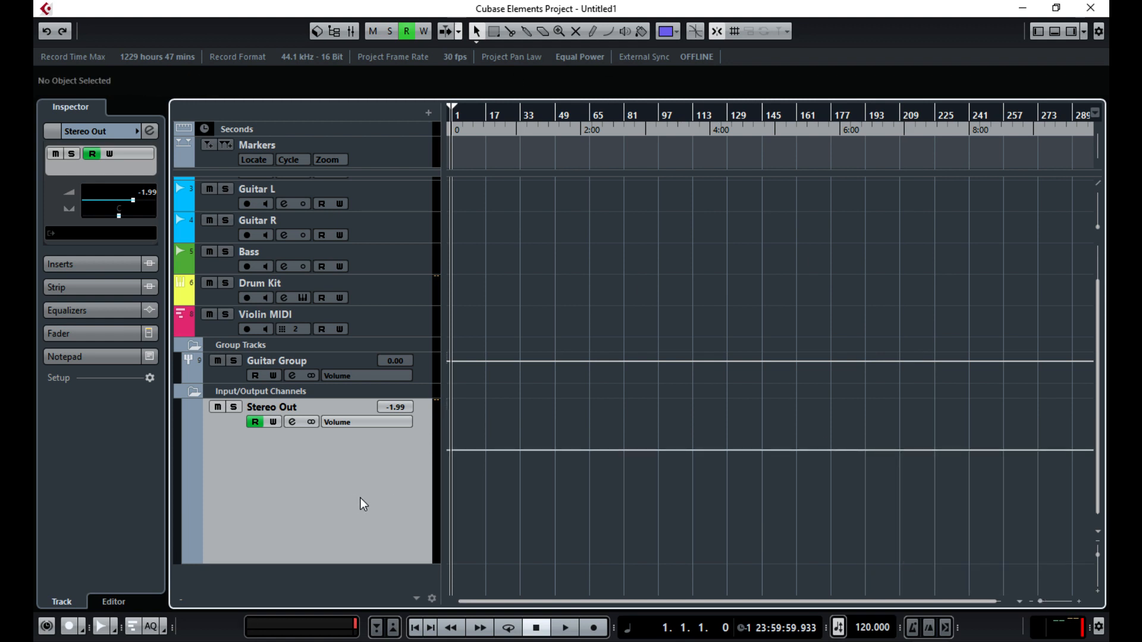
click(194, 392)
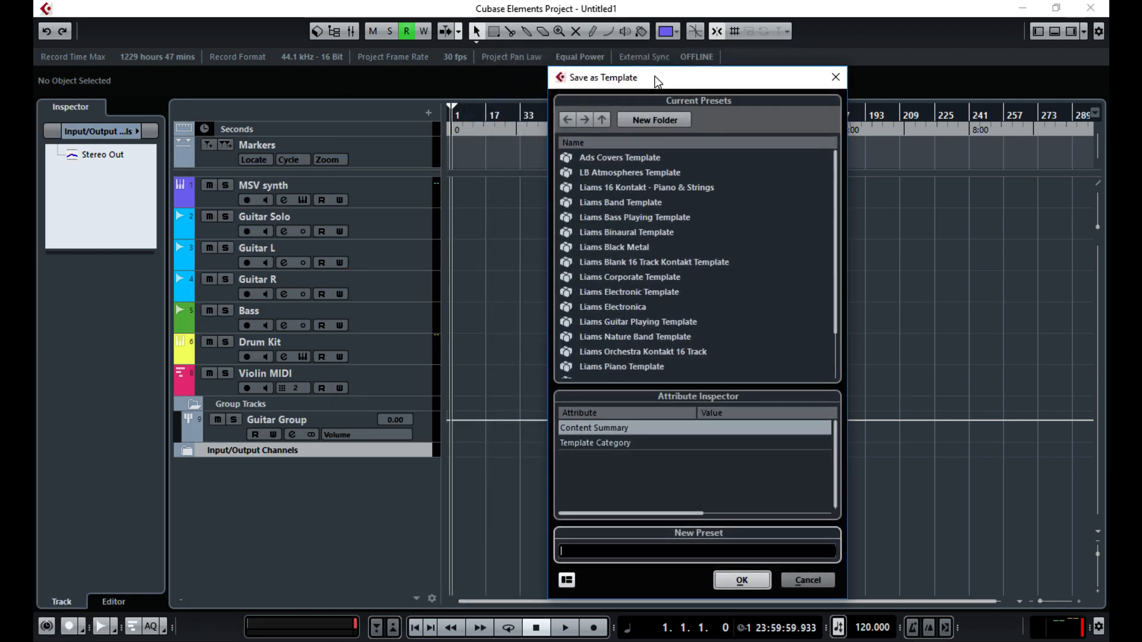
- Save the project as a template named TEMPLATE, and close the project without saving it
drag(659, 78, 559, 43)
mouse_move(479, 47)
mouse_down()
mouse_move(651, 47)
mouse_move(488, 44)
mouse_up()
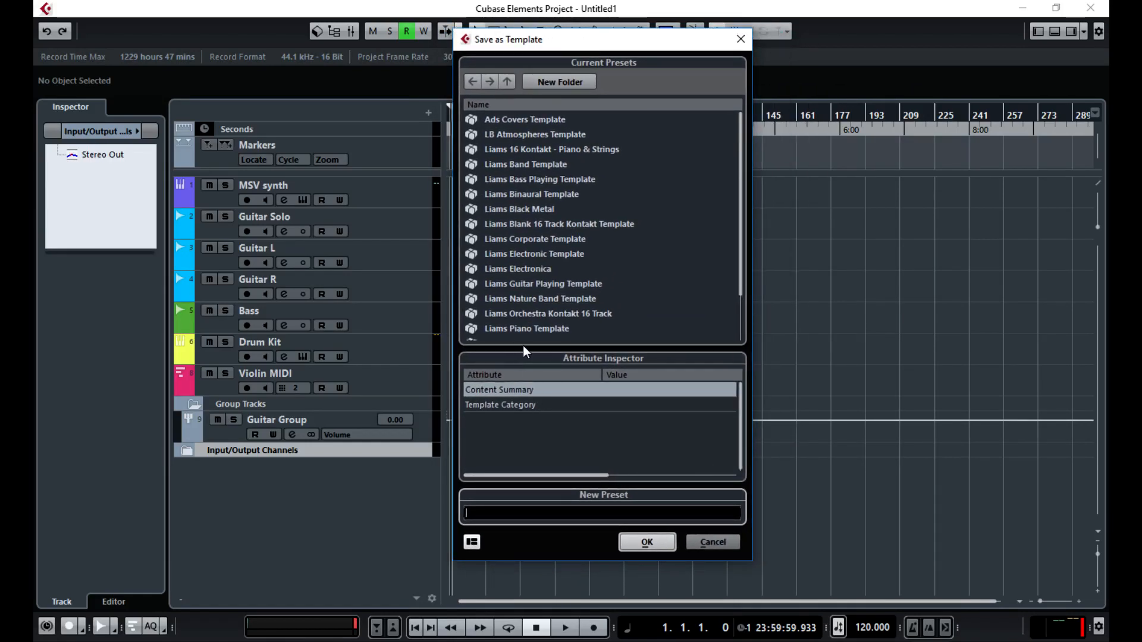
click(522, 511)
text(TEMPLATE)
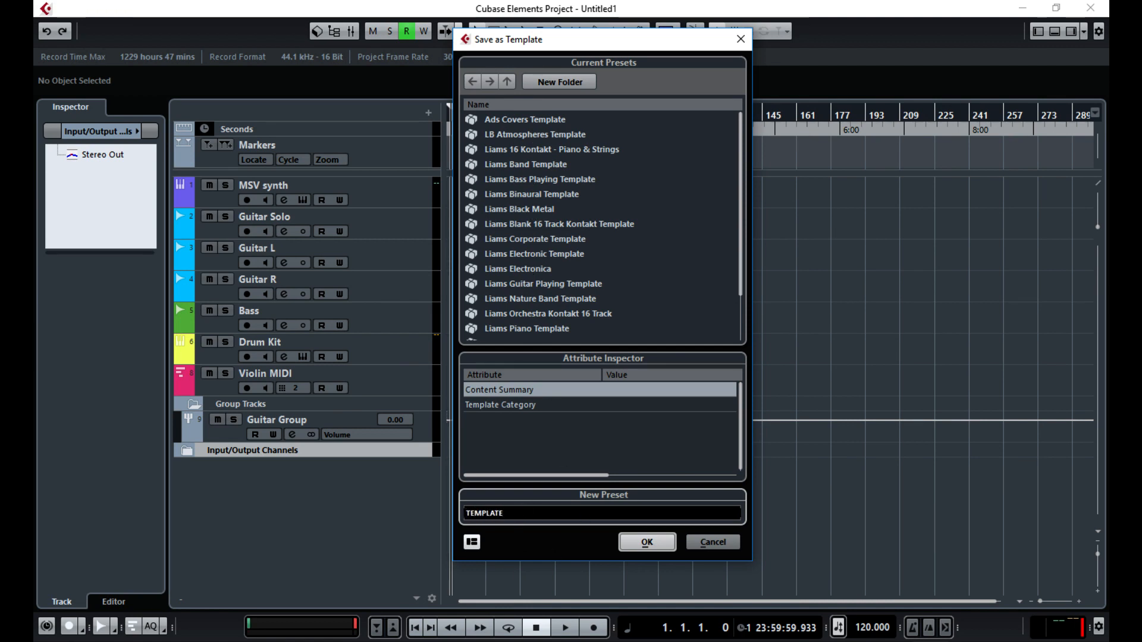
click(651, 540)
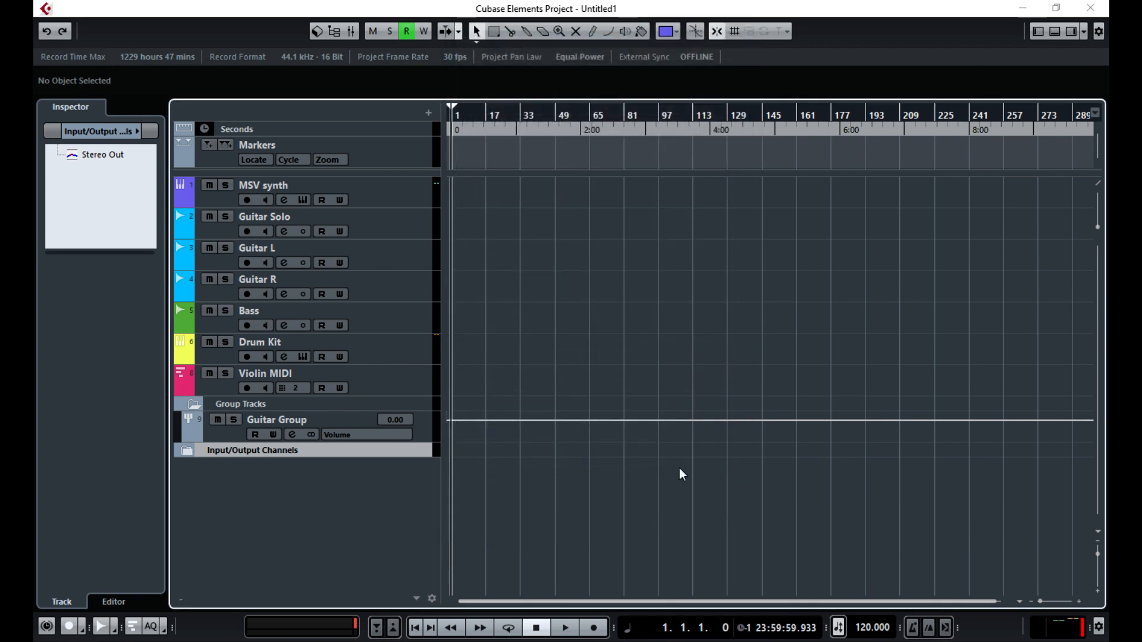
click(1091, 7)
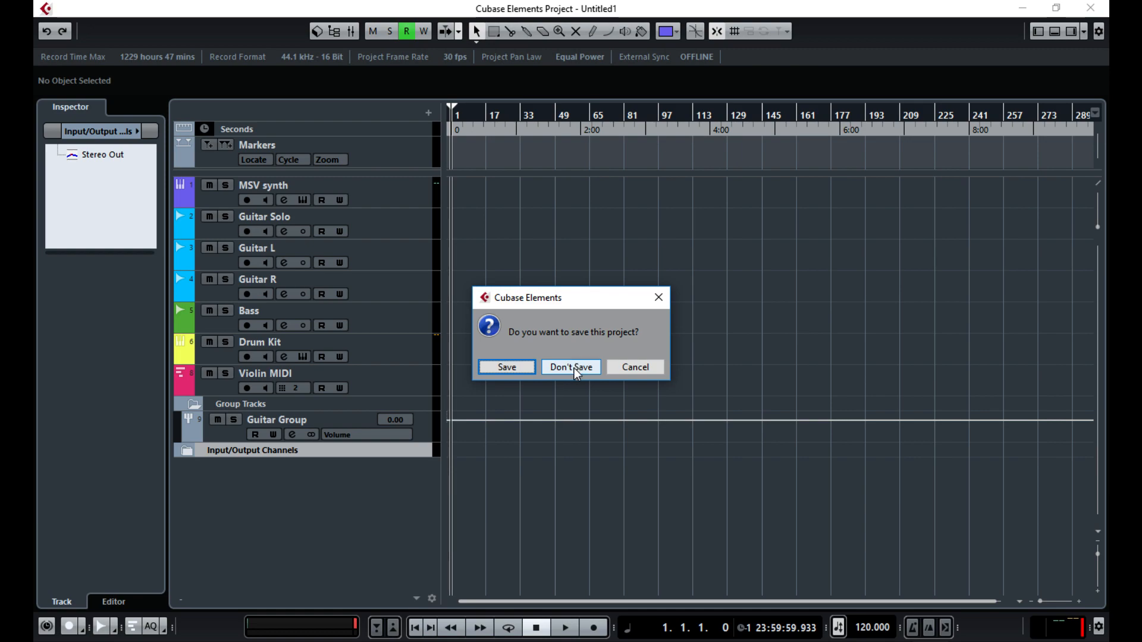
click(573, 370)
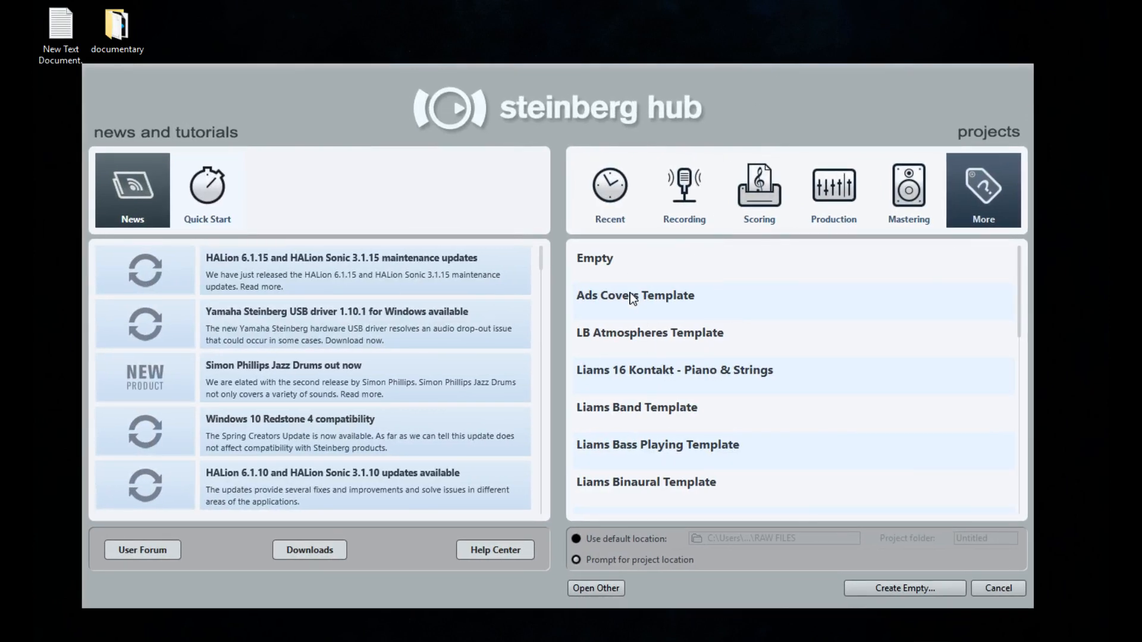
- Create a project from the TEMPLATE template in the Steinberg hub, using Body and Mind as the project folder, and close it
scroll(648, 356, down, 5)
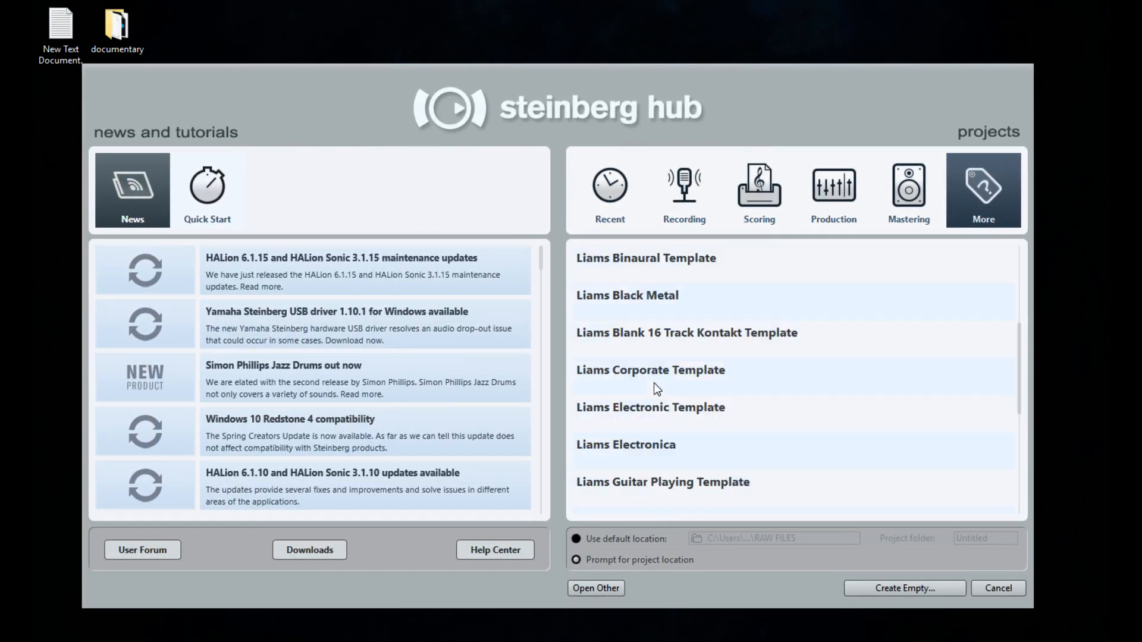
click(624, 458)
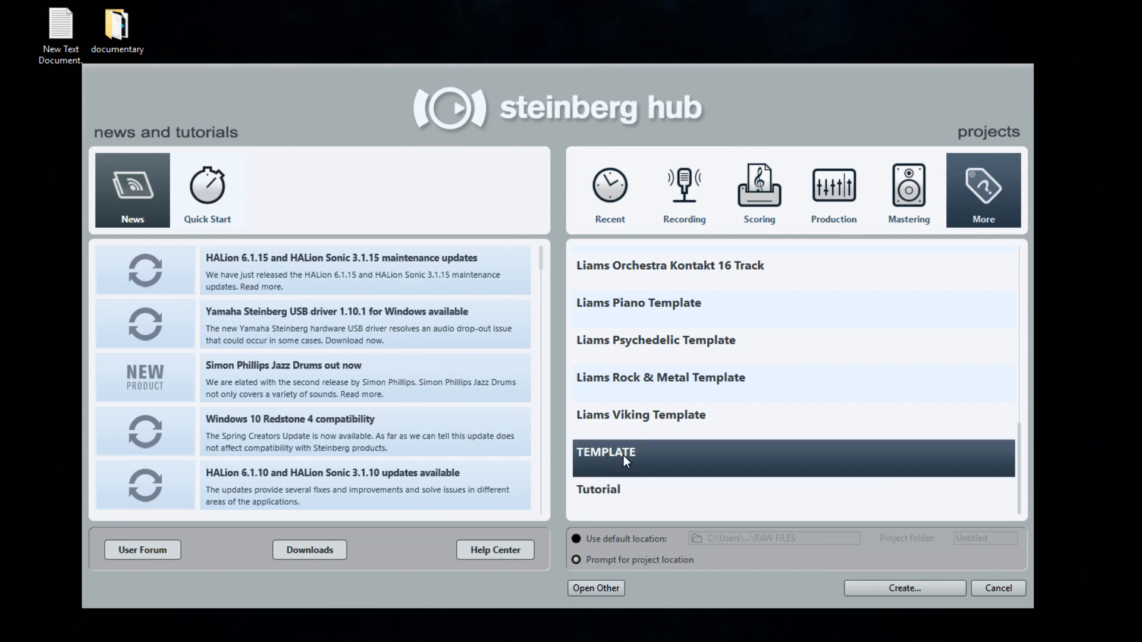
scroll(684, 357, up, 5)
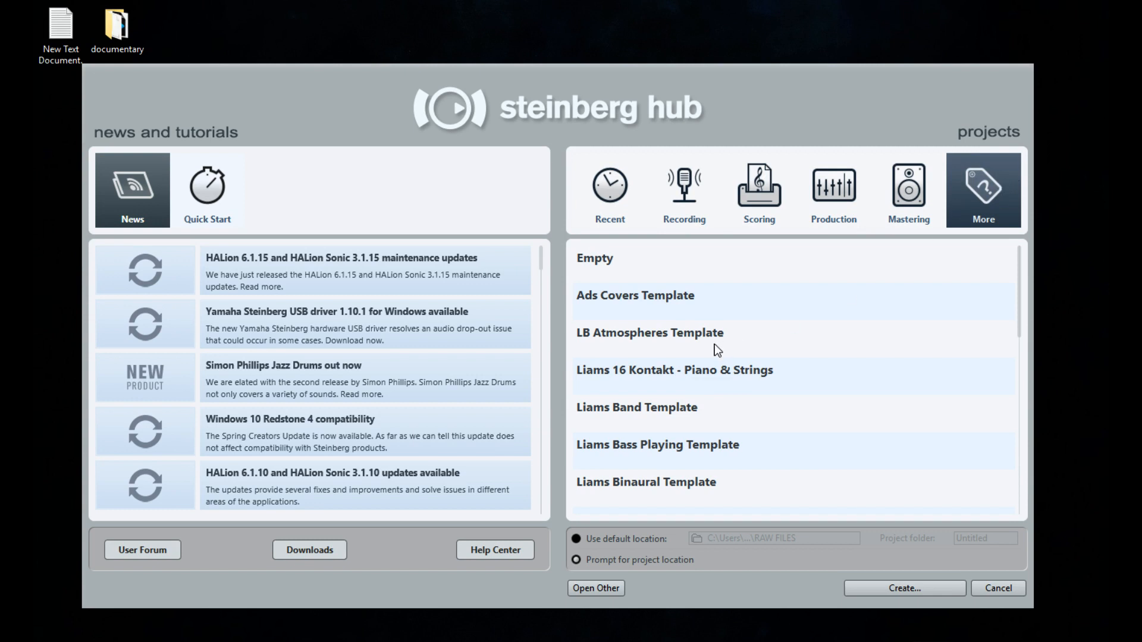
scroll(717, 349, down, 5)
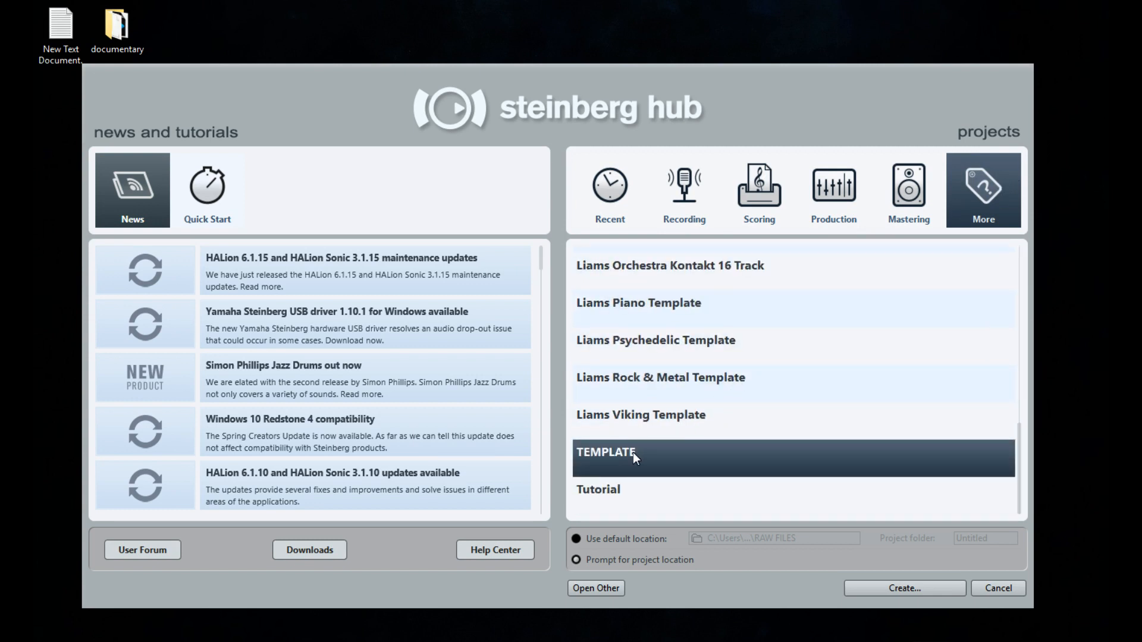
click(905, 586)
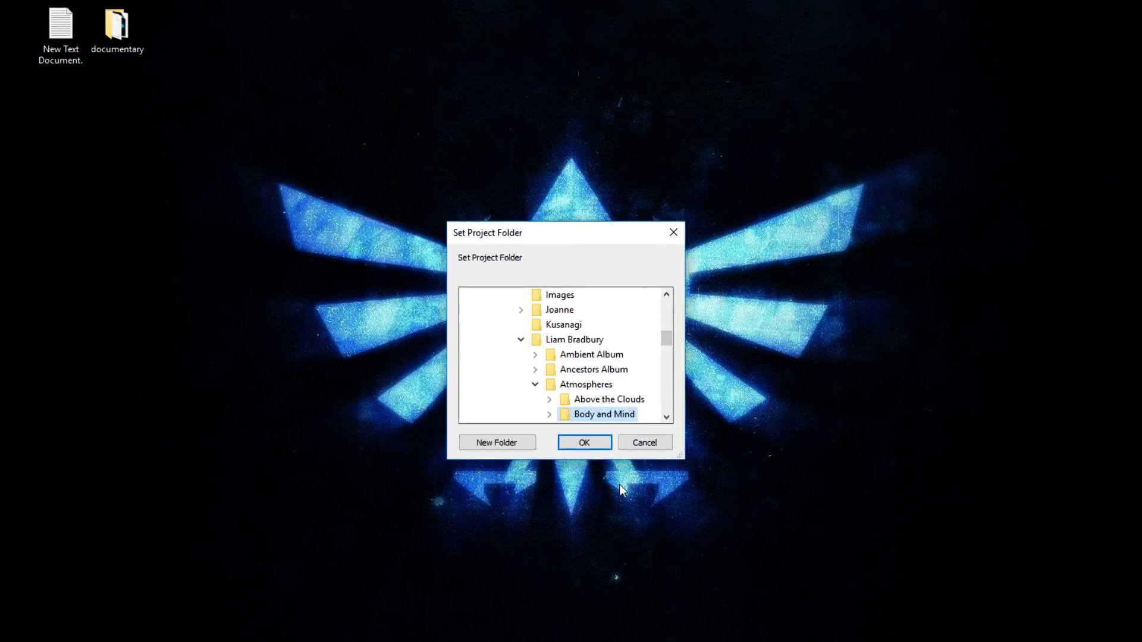
click(584, 442)
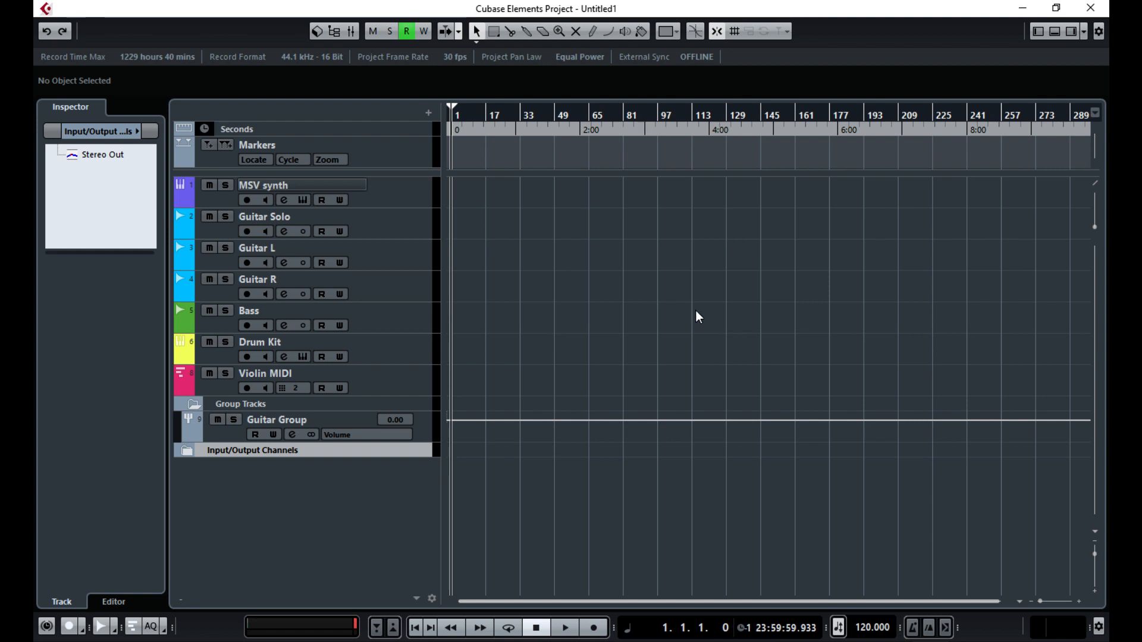
click(1101, 7)
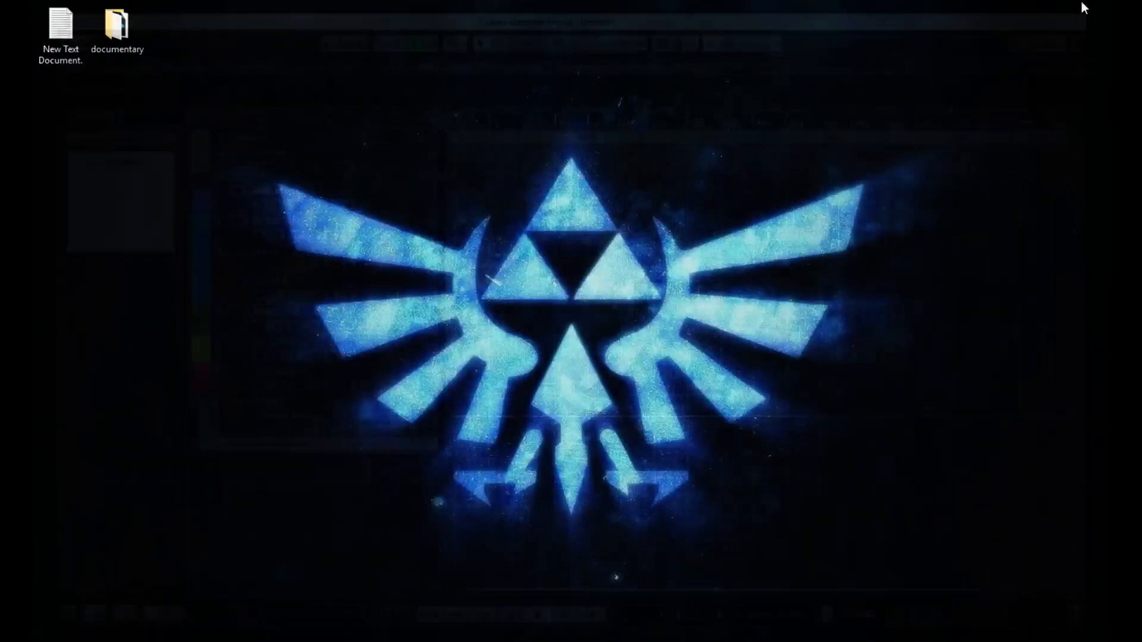